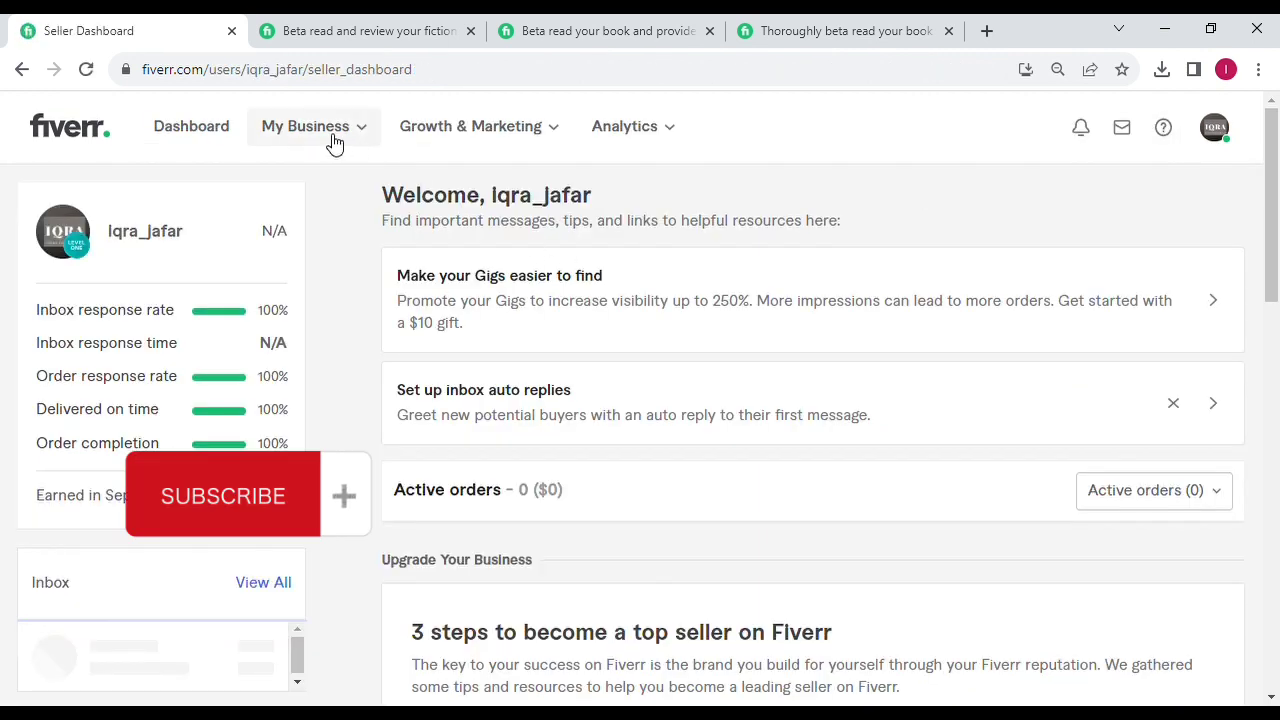
Step: Go to the Gigs management page from the seller dashboard and start creating a new gig
{"action": "left_click", "coordinate": [332, 138]}
{"action": "left_click", "coordinate": [296, 222]}
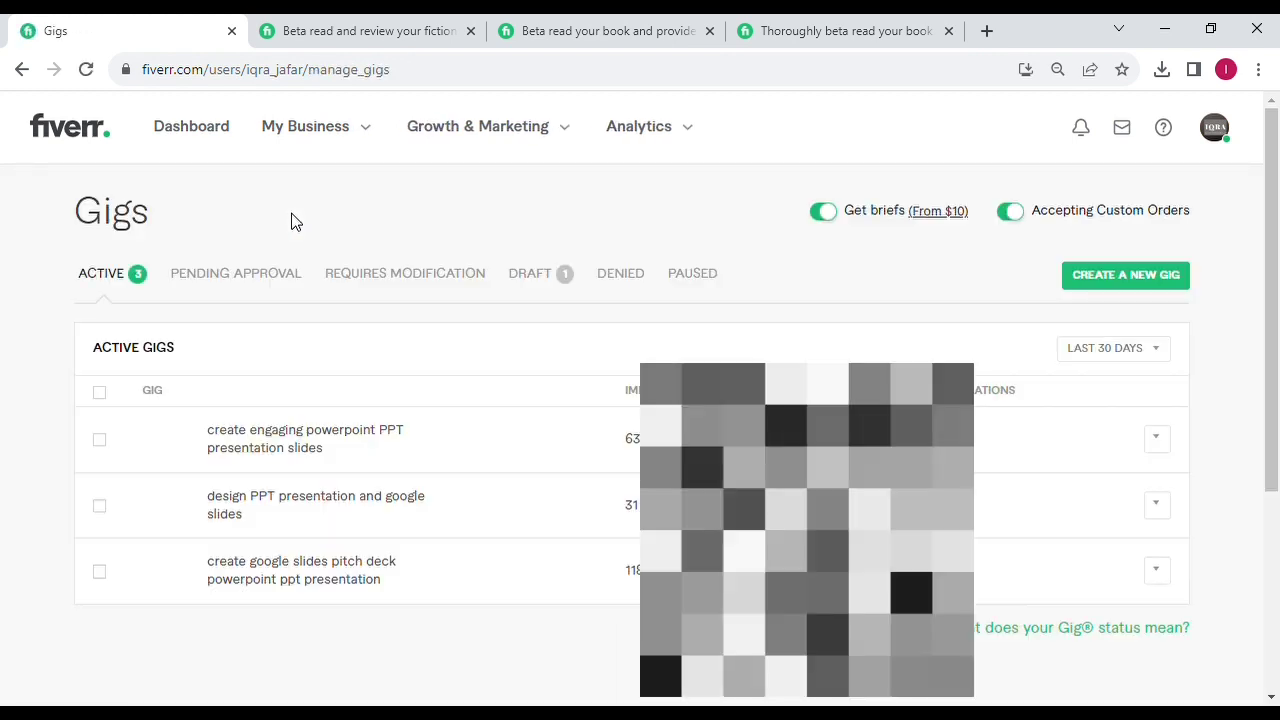
{"action": "left_click", "coordinate": [1130, 283]}
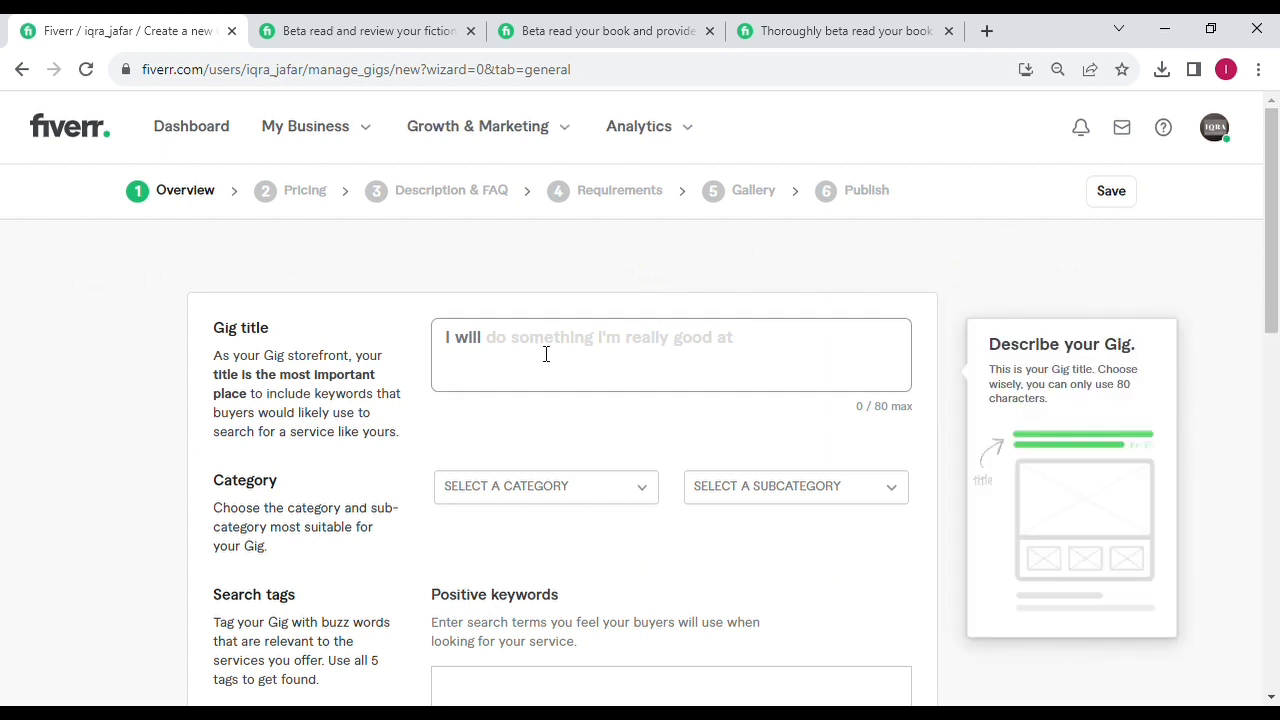
Step: Compare the titles of the three open competitor gigs and examine which beta reading and review keywords they use
{"action": "left_click", "coordinate": [410, 30]}
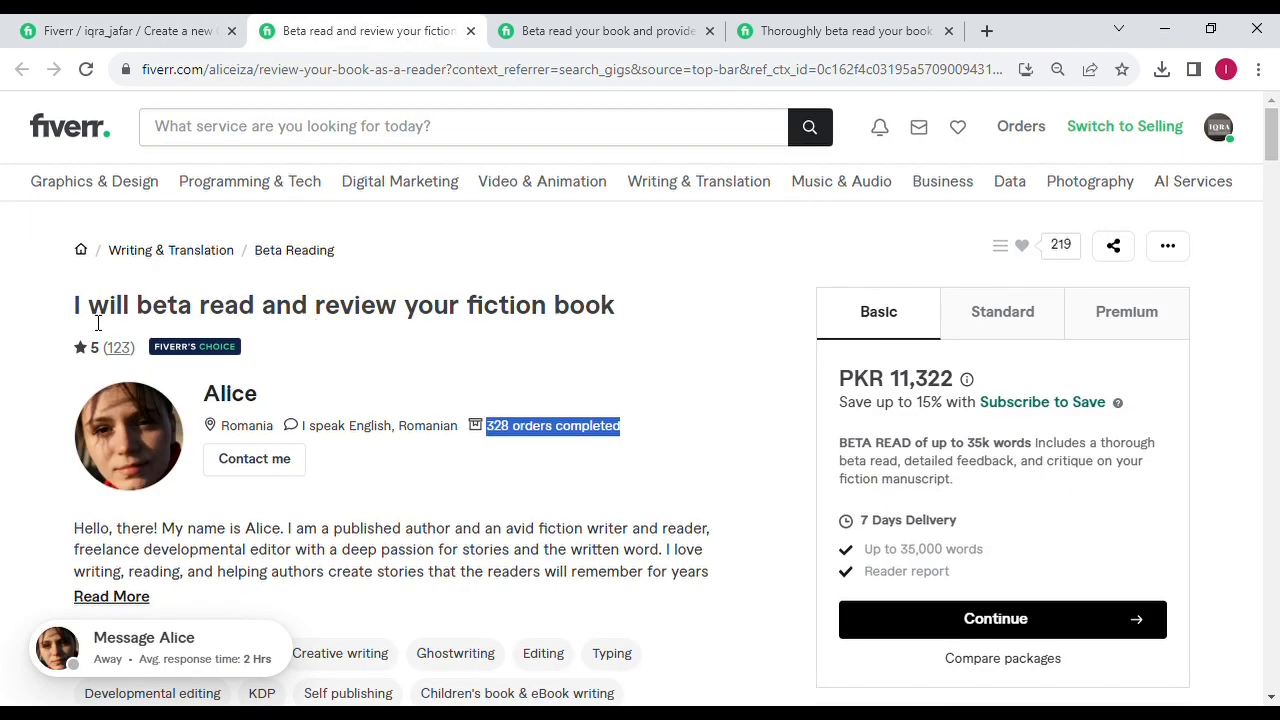
{"action": "left_click", "coordinate": [585, 22]}
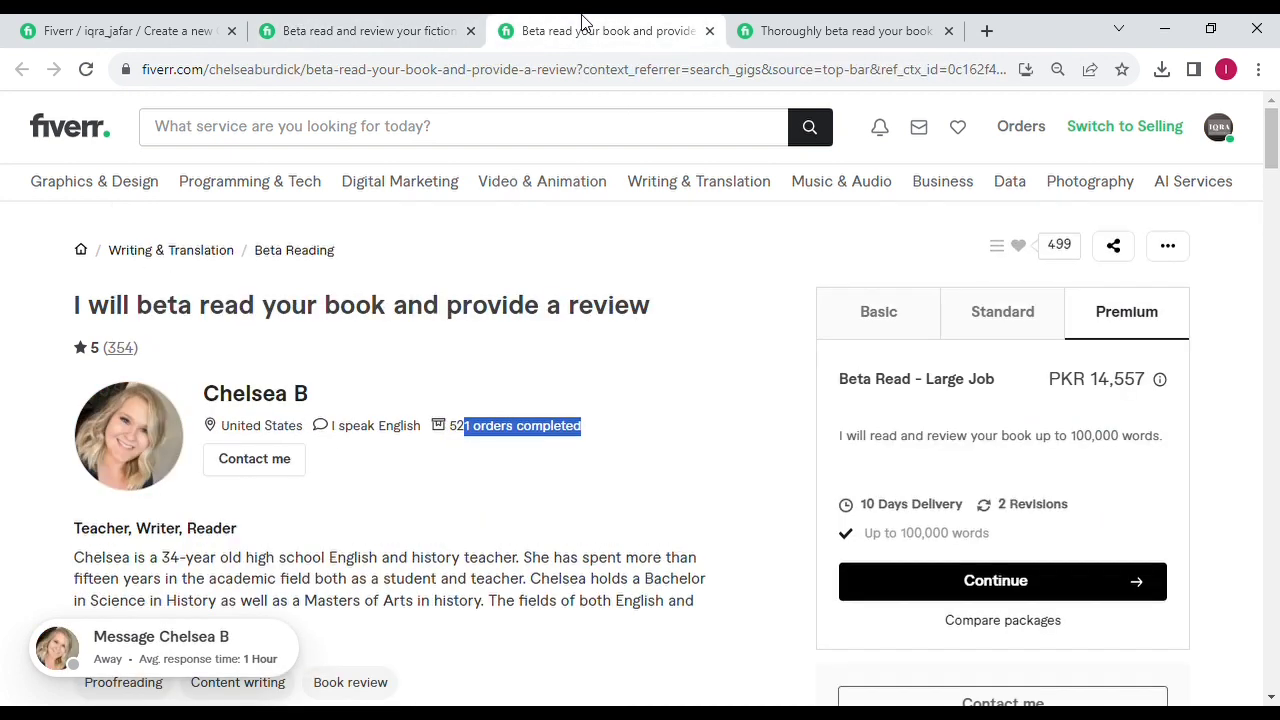
{"action": "left_click", "coordinate": [872, 22]}
{"action": "mouse_move", "coordinate": [507, 177]}
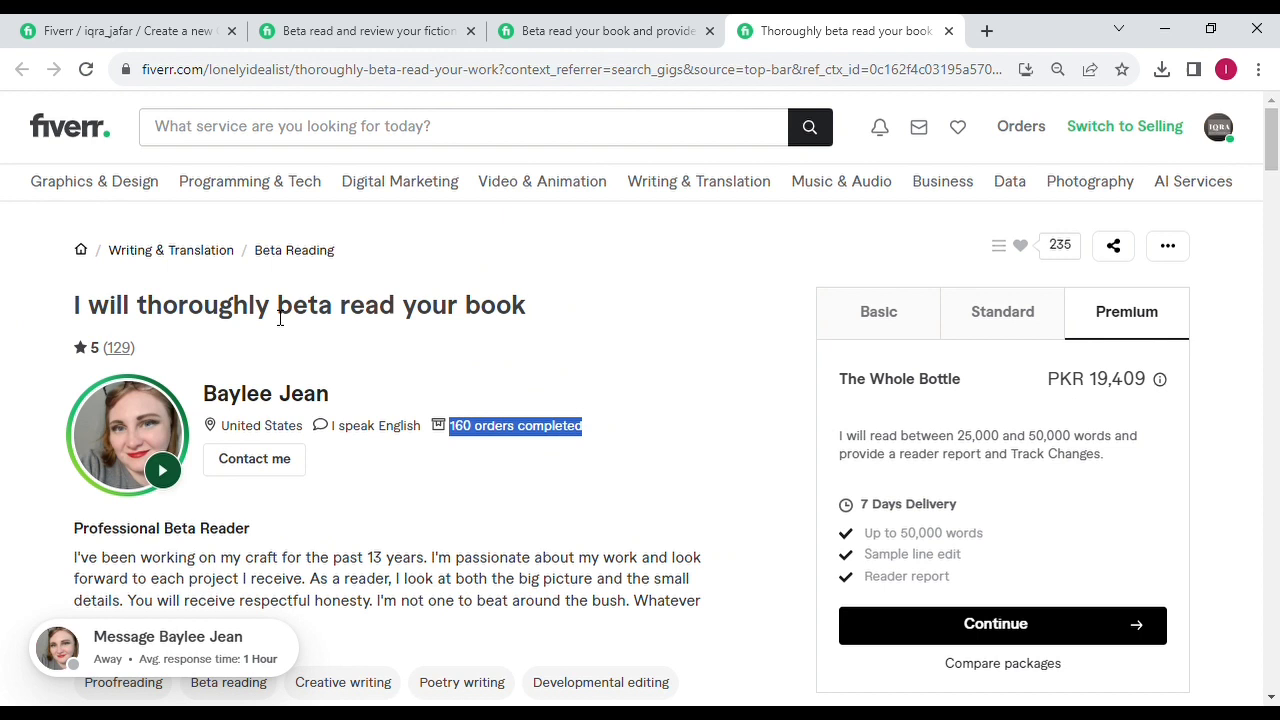
{"action": "left_click_drag", "start_coordinate": [280, 316], "coordinate": [432, 312]}
{"action": "left_click", "coordinate": [603, 24]}
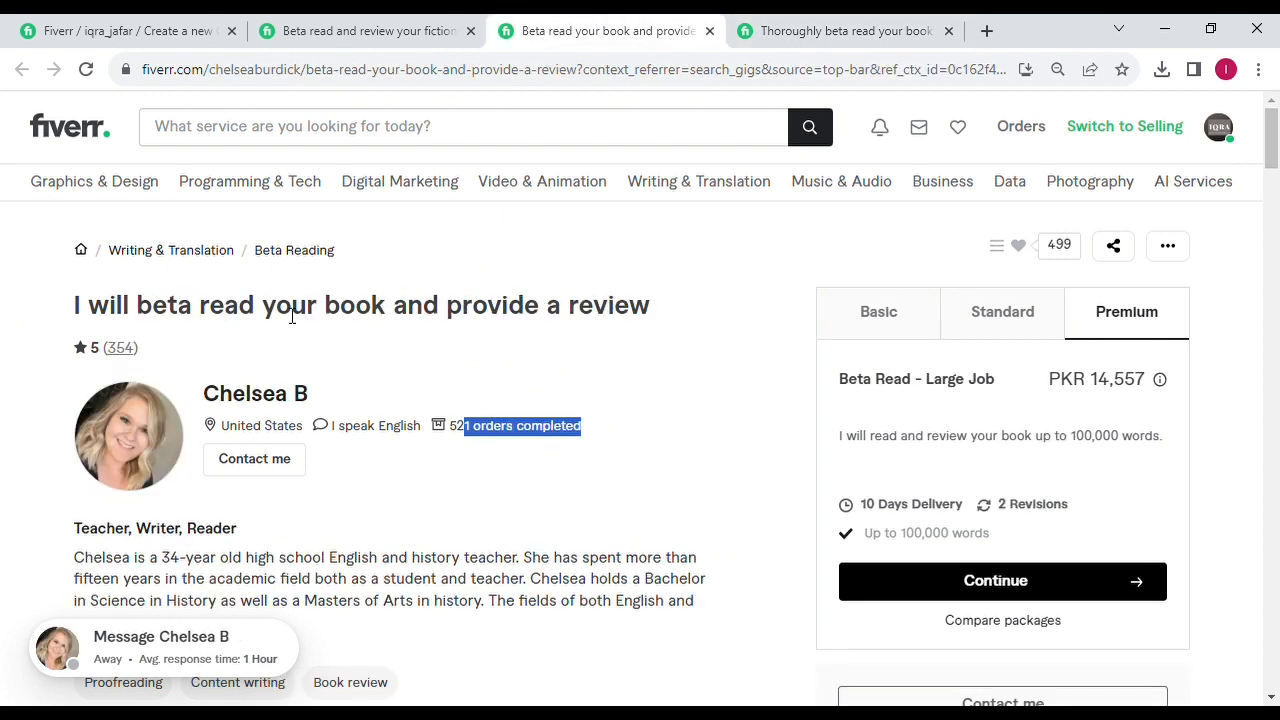
{"action": "left_click_drag", "start_coordinate": [122, 306], "coordinate": [346, 308]}
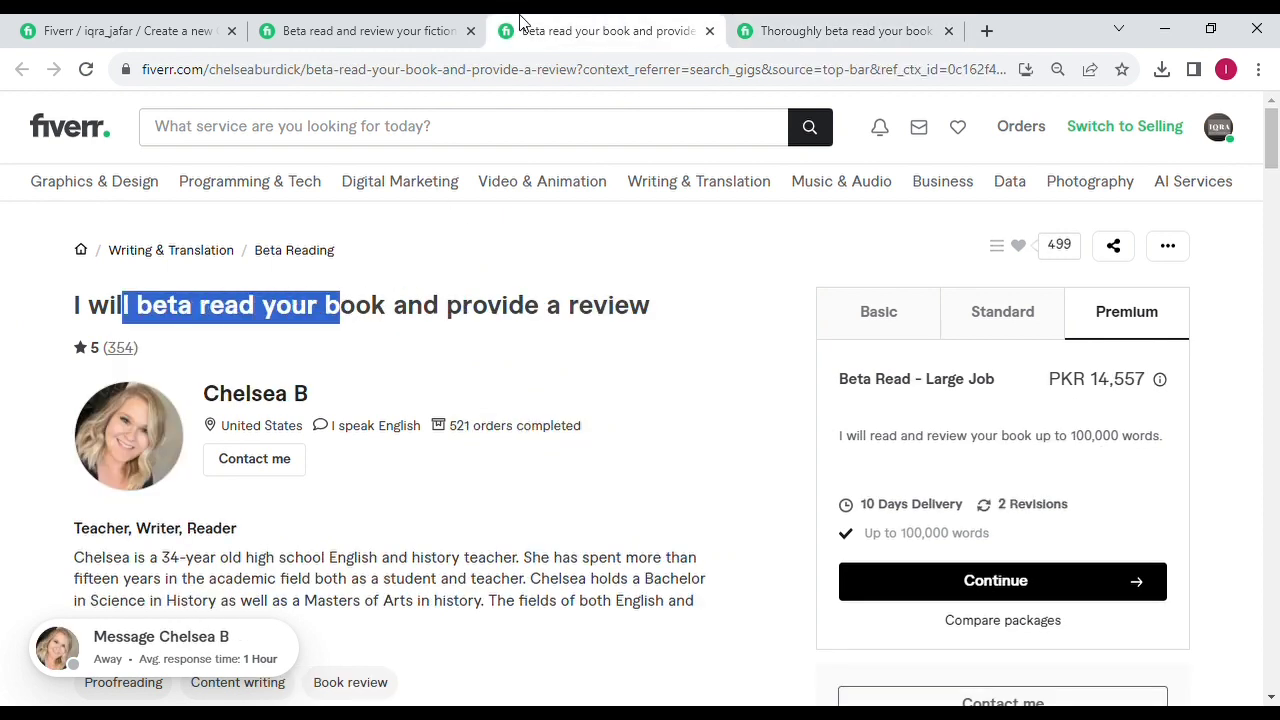
{"action": "left_click", "coordinate": [390, 22]}
{"action": "left_click_drag", "start_coordinate": [138, 307], "coordinate": [390, 314]}
{"action": "left_click", "coordinate": [434, 320]}
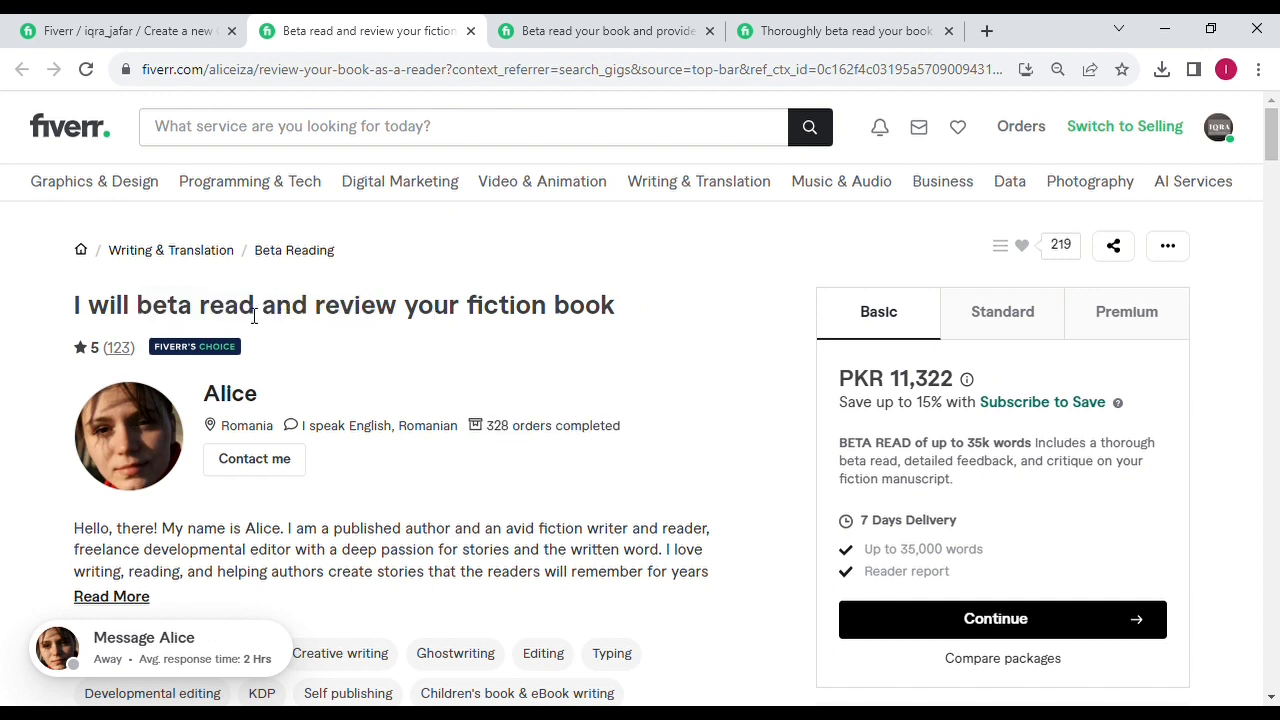
{"action": "left_click_drag", "start_coordinate": [257, 318], "coordinate": [193, 323]}
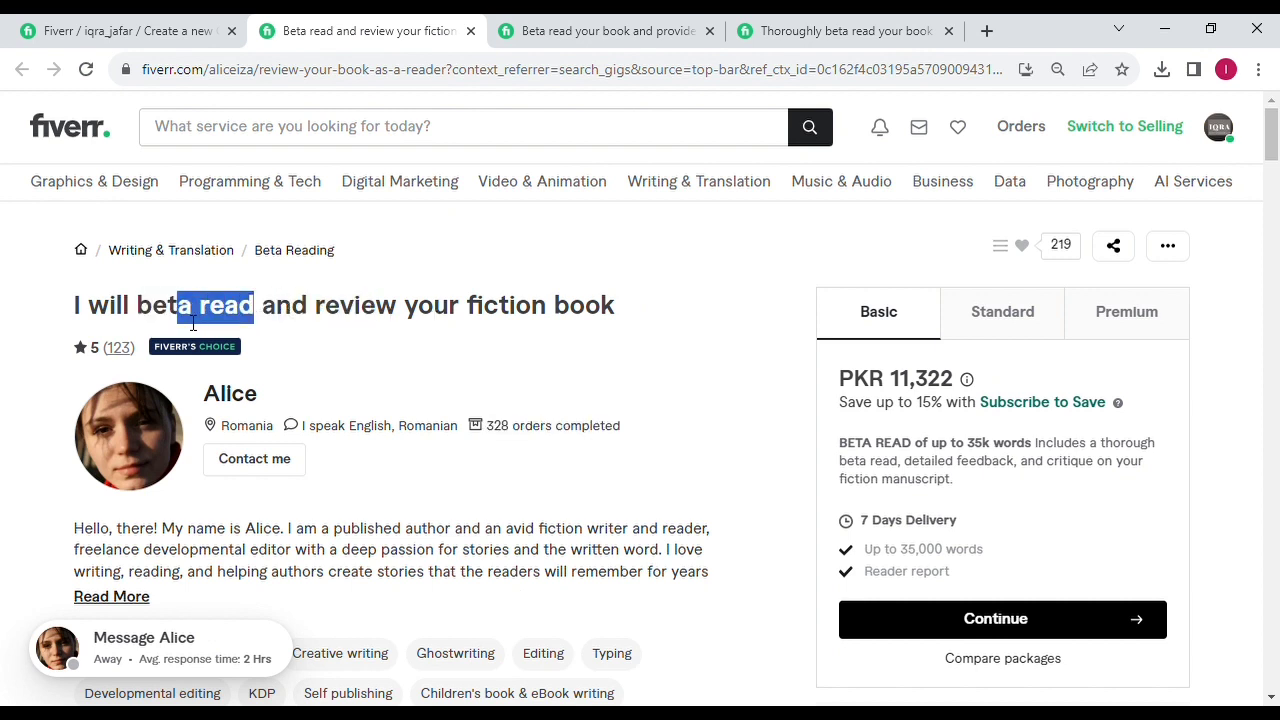
{"action": "left_click", "coordinate": [596, 40]}
{"action": "double_click", "coordinate": [580, 314]}
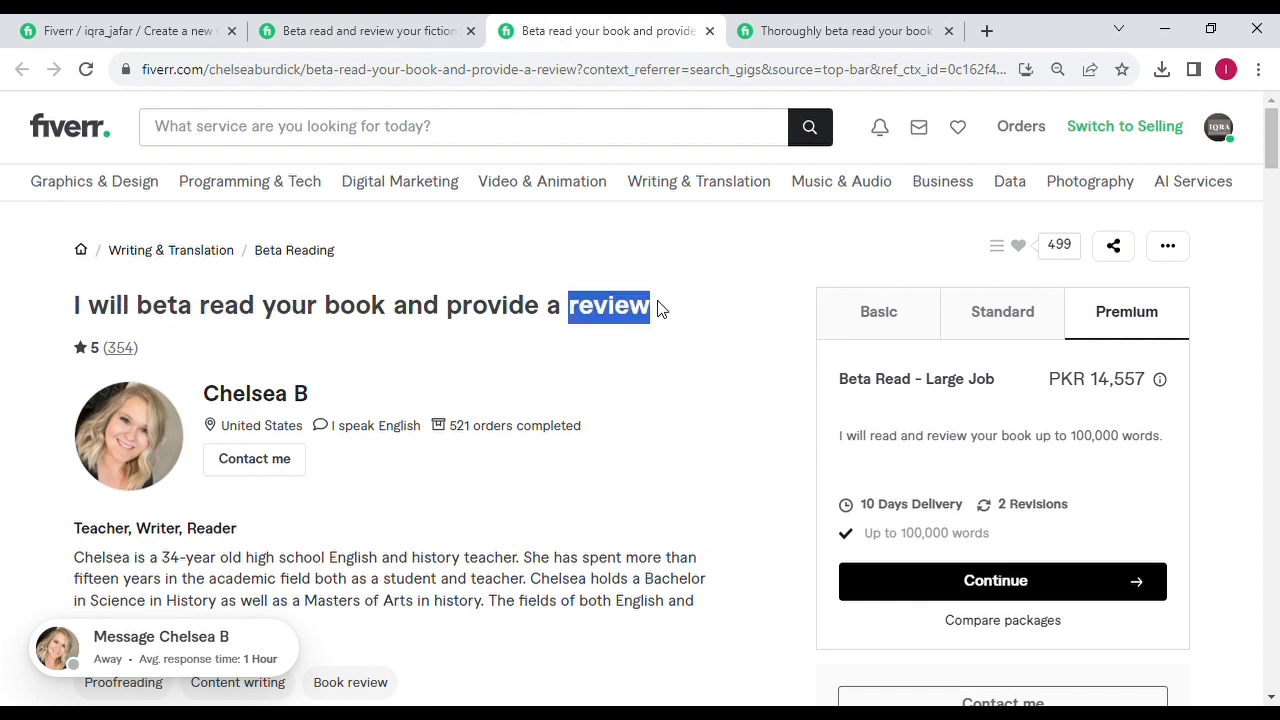
{"action": "left_click", "coordinate": [818, 22]}
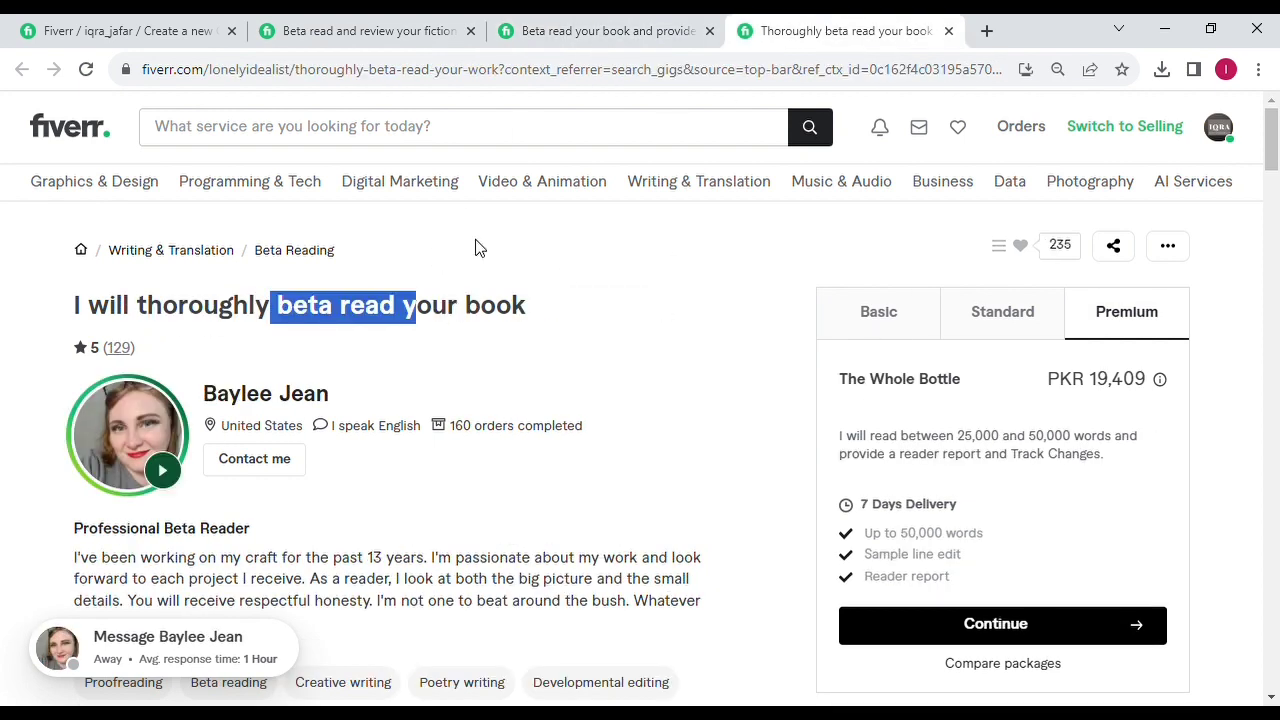
Step: Set the new gig's title to "I will beta read your book and provide a full review"
{"action": "left_click", "coordinate": [160, 30]}
{"action": "left_click", "coordinate": [529, 361]}
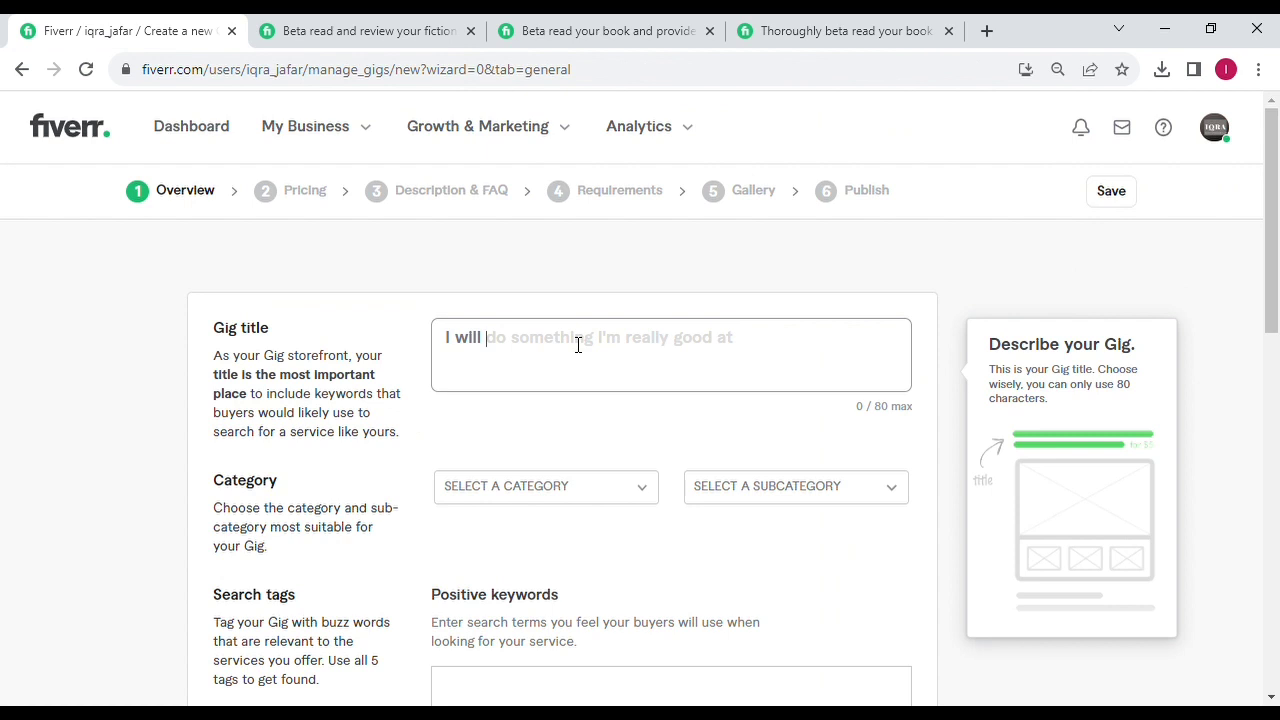
{"action": "type", "text": "beta read"}
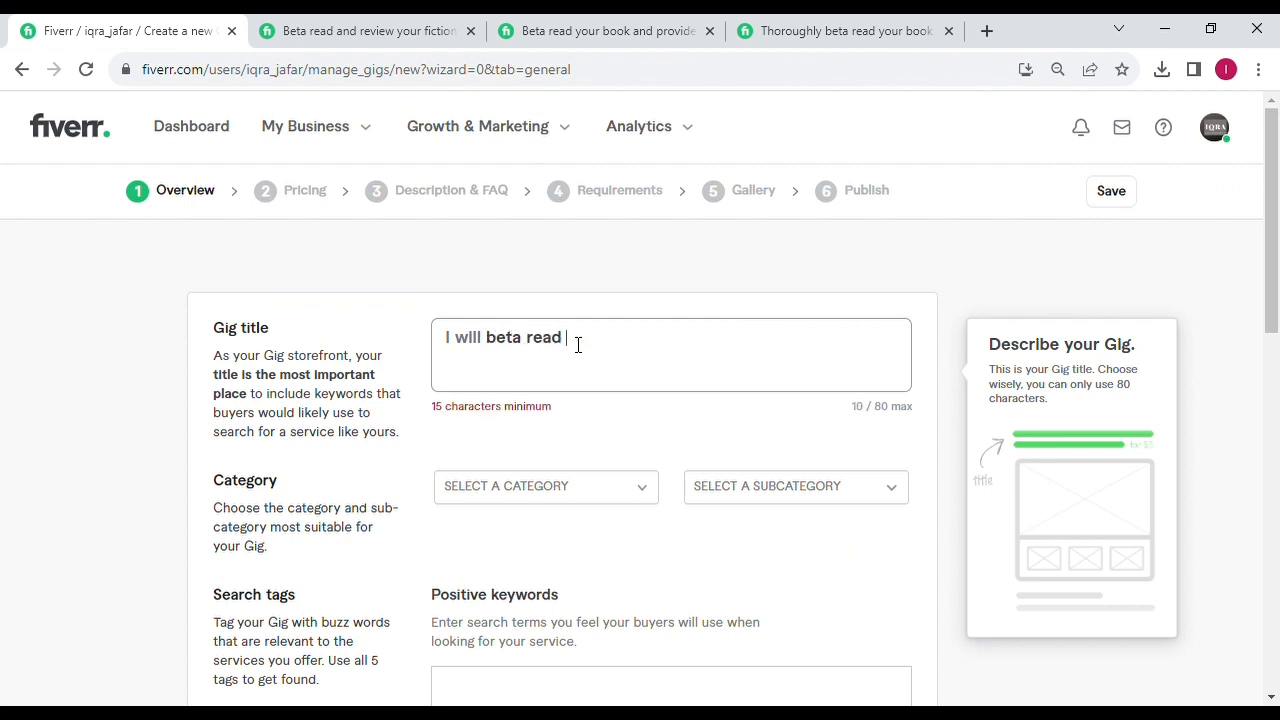
{"action": "type", "text": " your bokk and pr"}
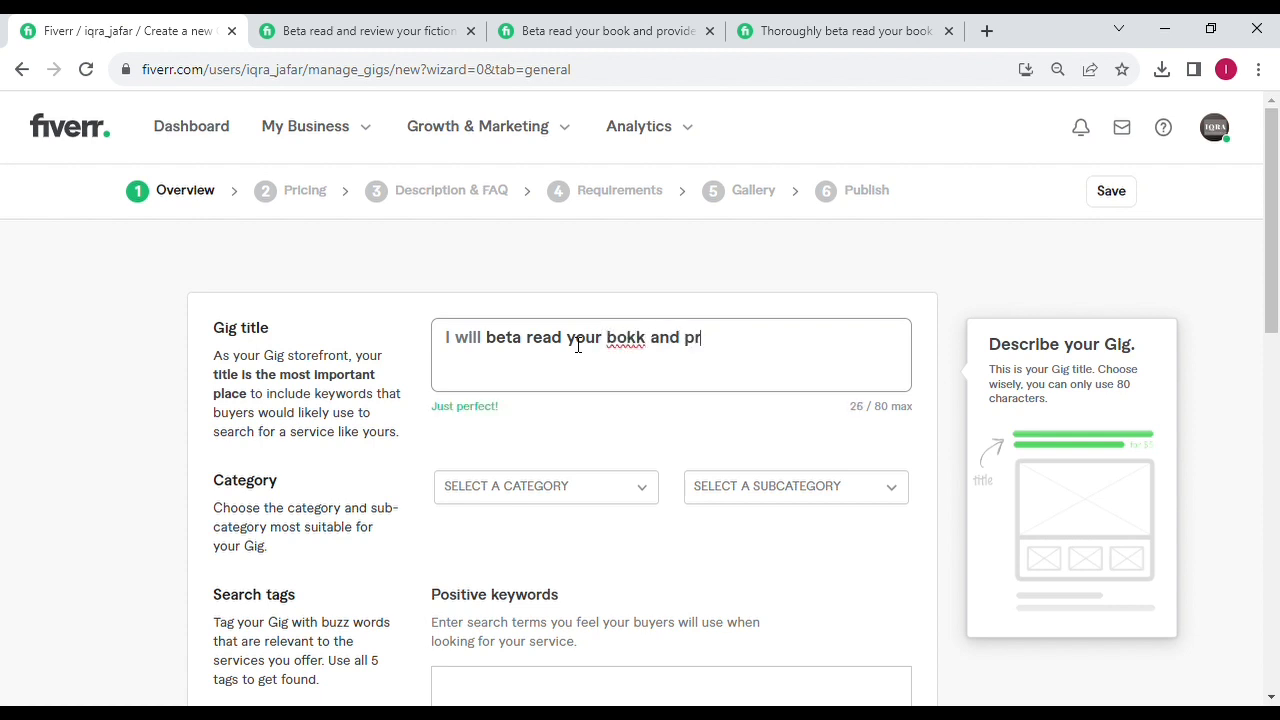
{"action": "type", "text": "ovide a full review"}
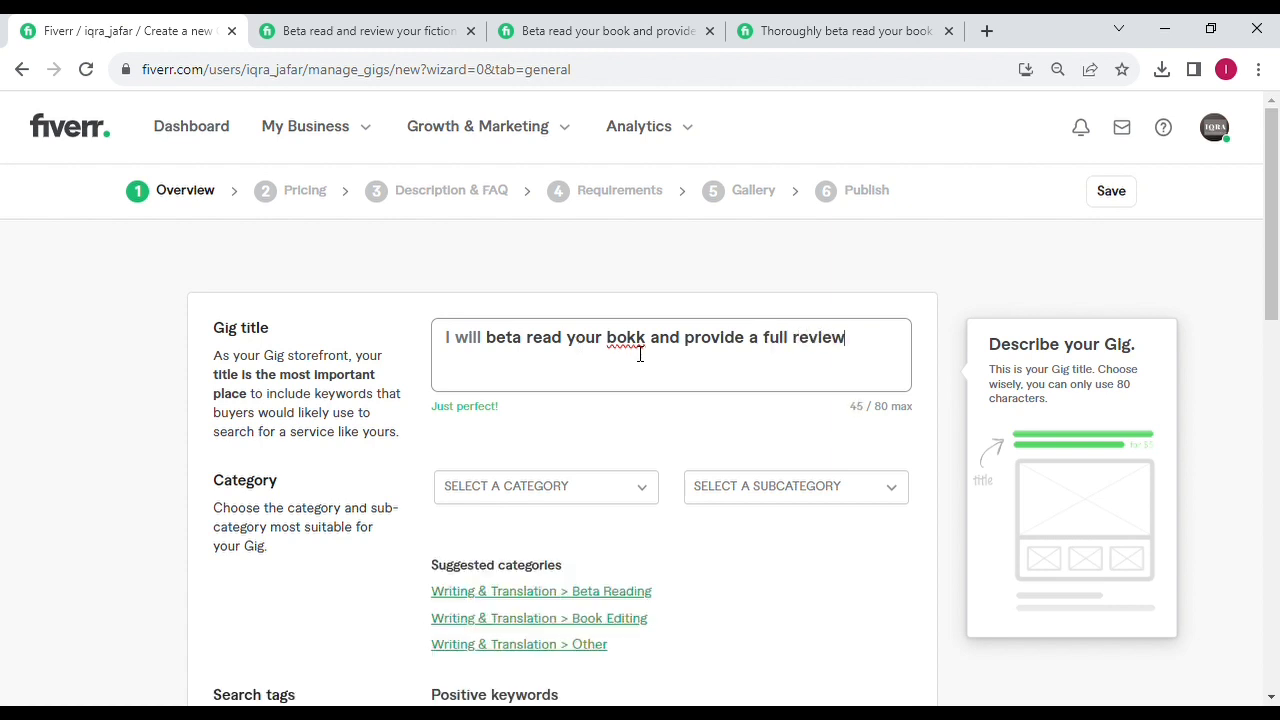
{"action": "left_click", "coordinate": [646, 354]}
{"action": "key", "text": "BackSpace"}
{"action": "type", "text": "o"}
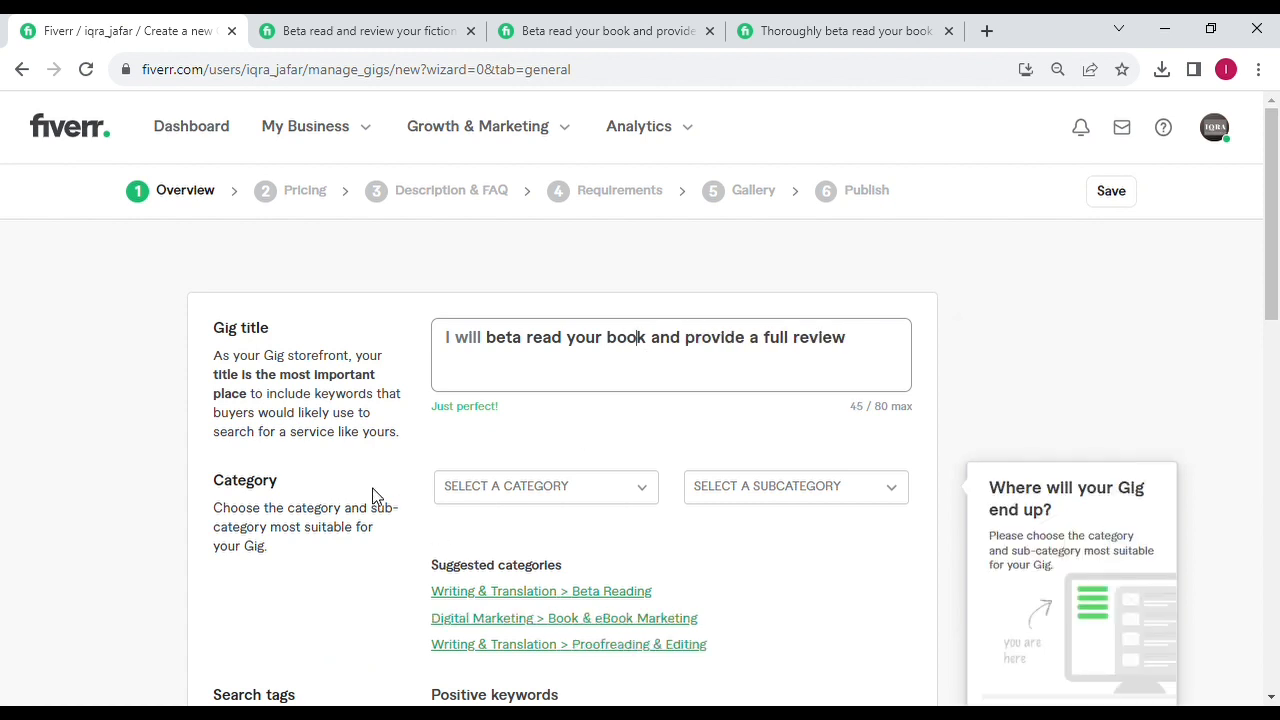
Step: Assign the gig to the Writing & Translation category with the Beta Reading subcategory
{"action": "left_click_drag", "start_coordinate": [1275, 207], "coordinate": [1278, 251]}
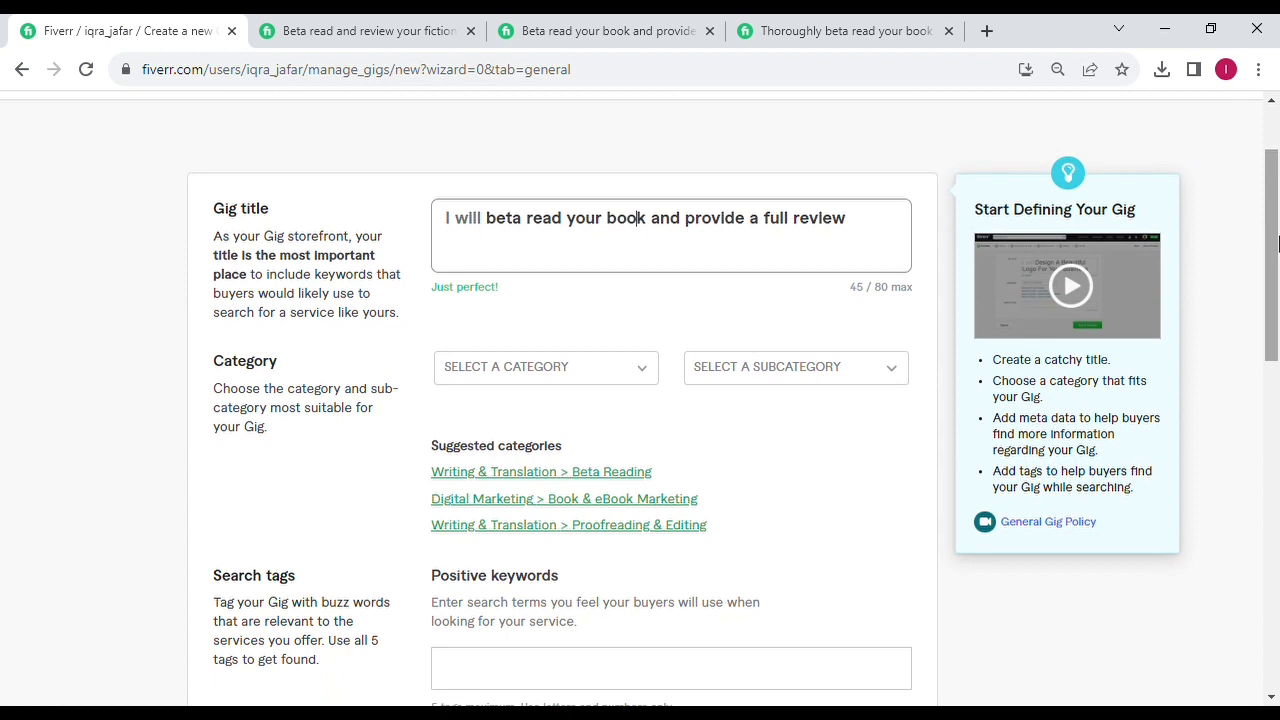
{"action": "left_click", "coordinate": [648, 378]}
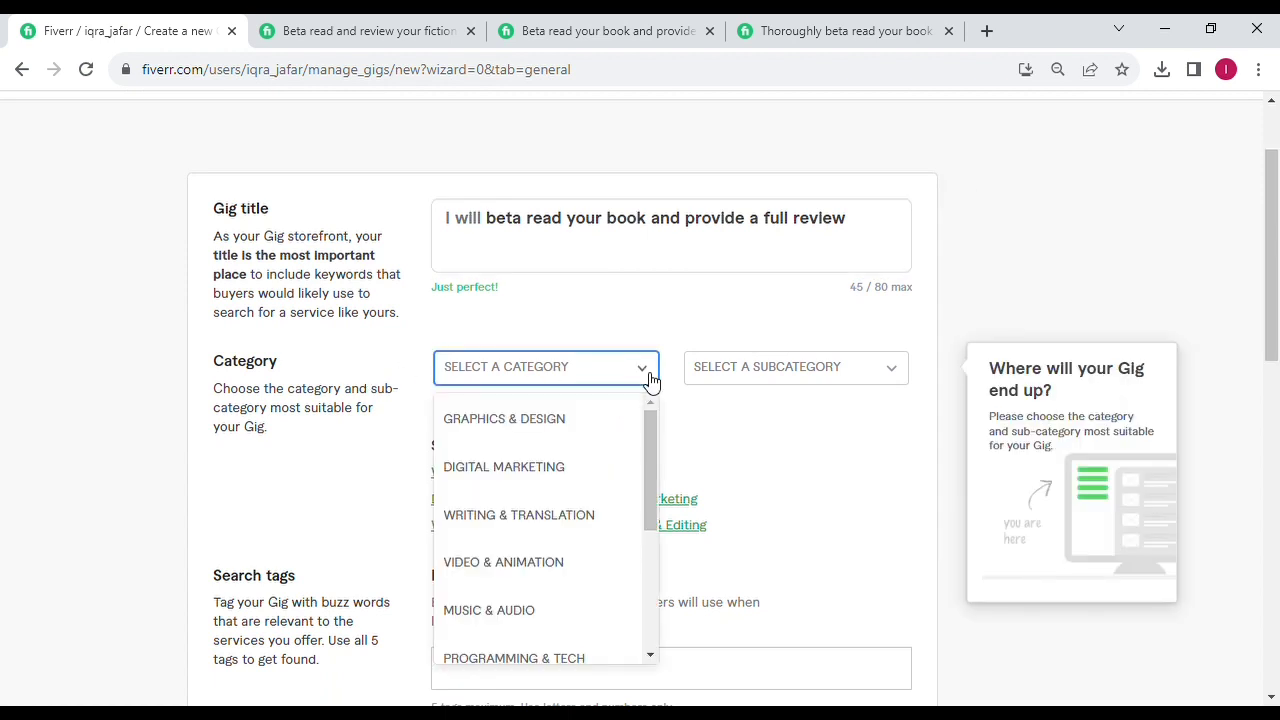
{"action": "left_click", "coordinate": [616, 512]}
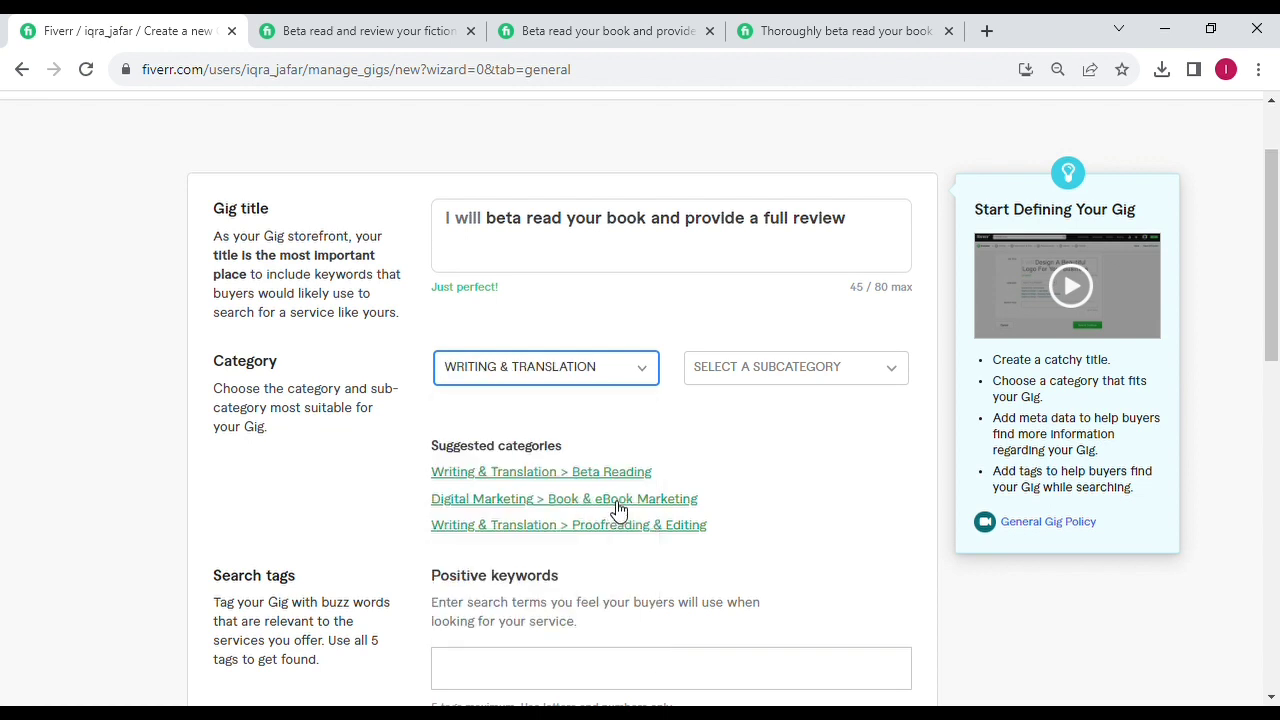
{"action": "left_click", "coordinate": [846, 377]}
{"action": "mouse_move", "coordinate": [935, 437]}
{"action": "left_mouse_down"}
{"action": "mouse_move", "coordinate": [934, 486]}
{"action": "mouse_move", "coordinate": [936, 442]}
{"action": "left_mouse_up"}
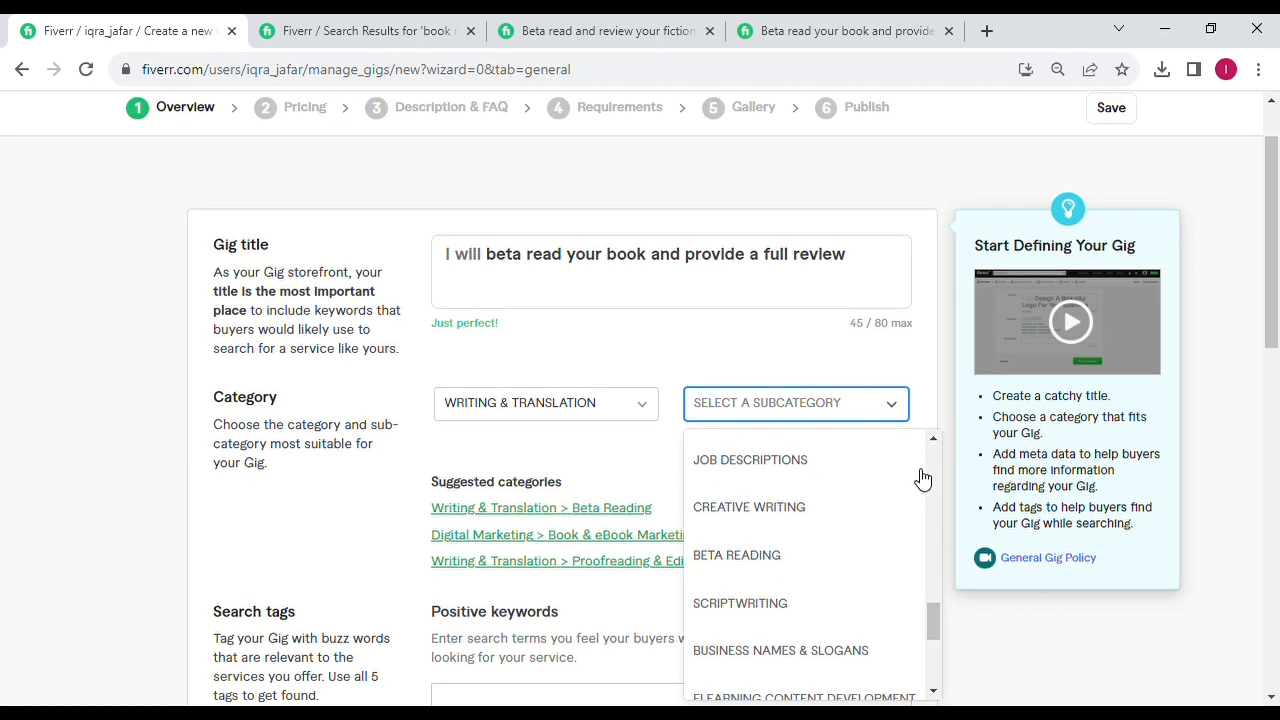
{"action": "left_click", "coordinate": [780, 567]}
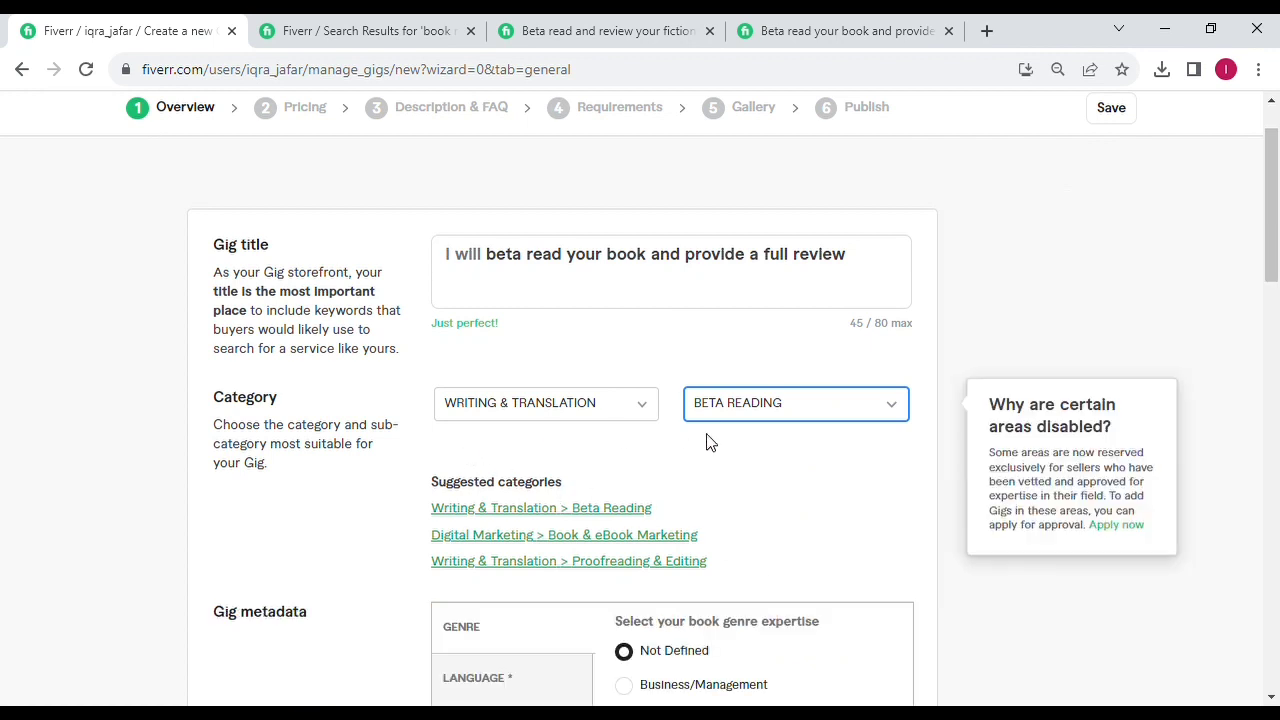
Step: Review the genre options in the gig metadata and select English as the relevant language
{"action": "left_click_drag", "start_coordinate": [1272, 220], "coordinate": [1276, 300]}
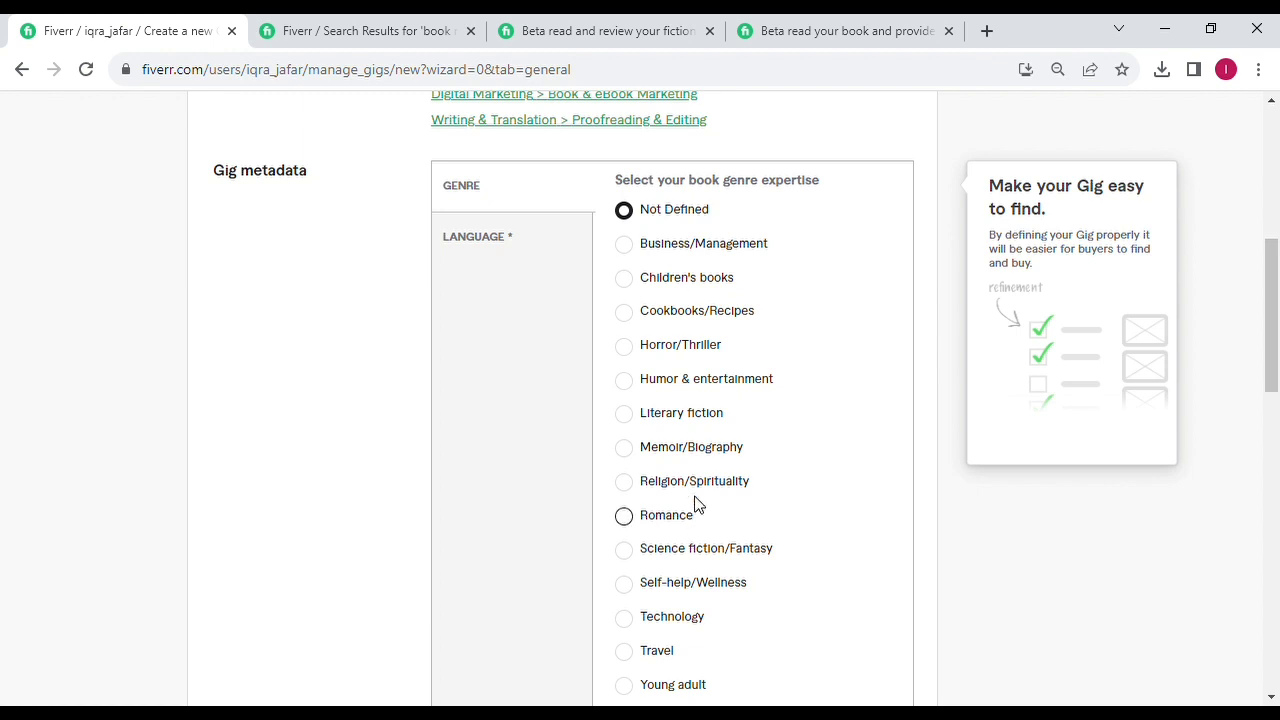
{"action": "mouse_move", "coordinate": [1278, 313]}
{"action": "left_mouse_down"}
{"action": "mouse_move", "coordinate": [1278, 415]}
{"action": "mouse_move", "coordinate": [1278, 304]}
{"action": "left_mouse_up"}
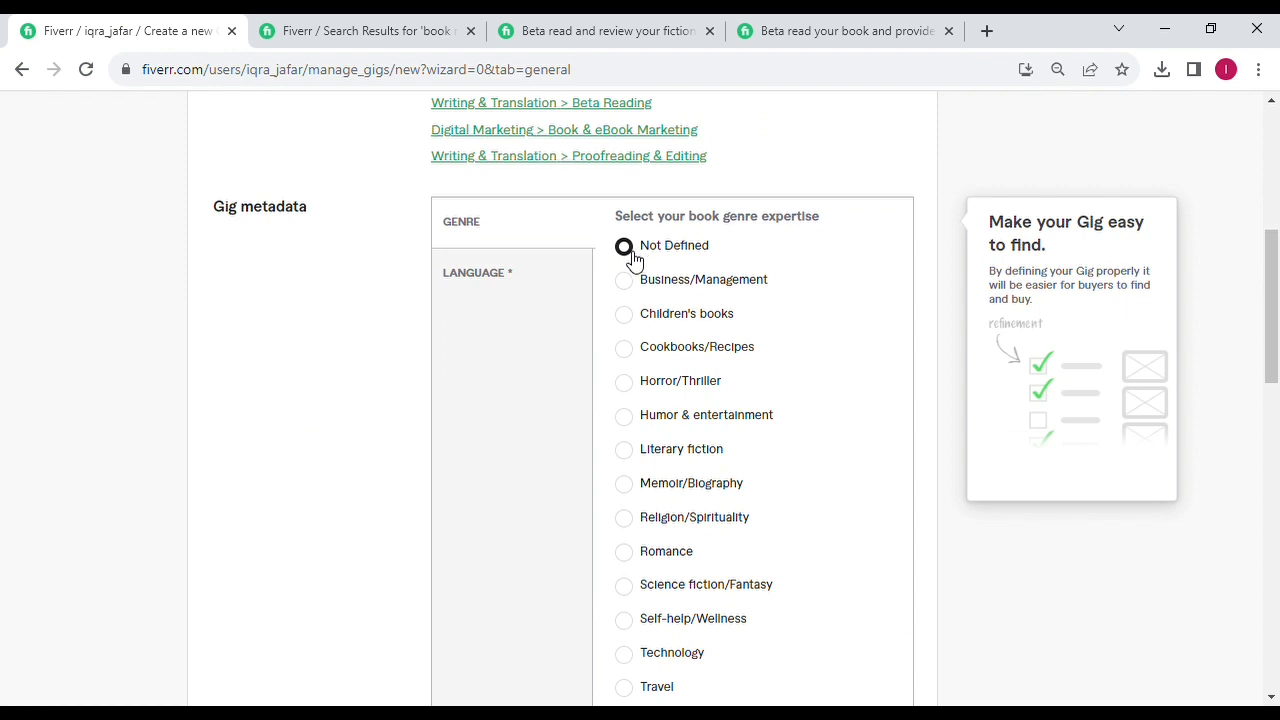
{"action": "left_click", "coordinate": [469, 282]}
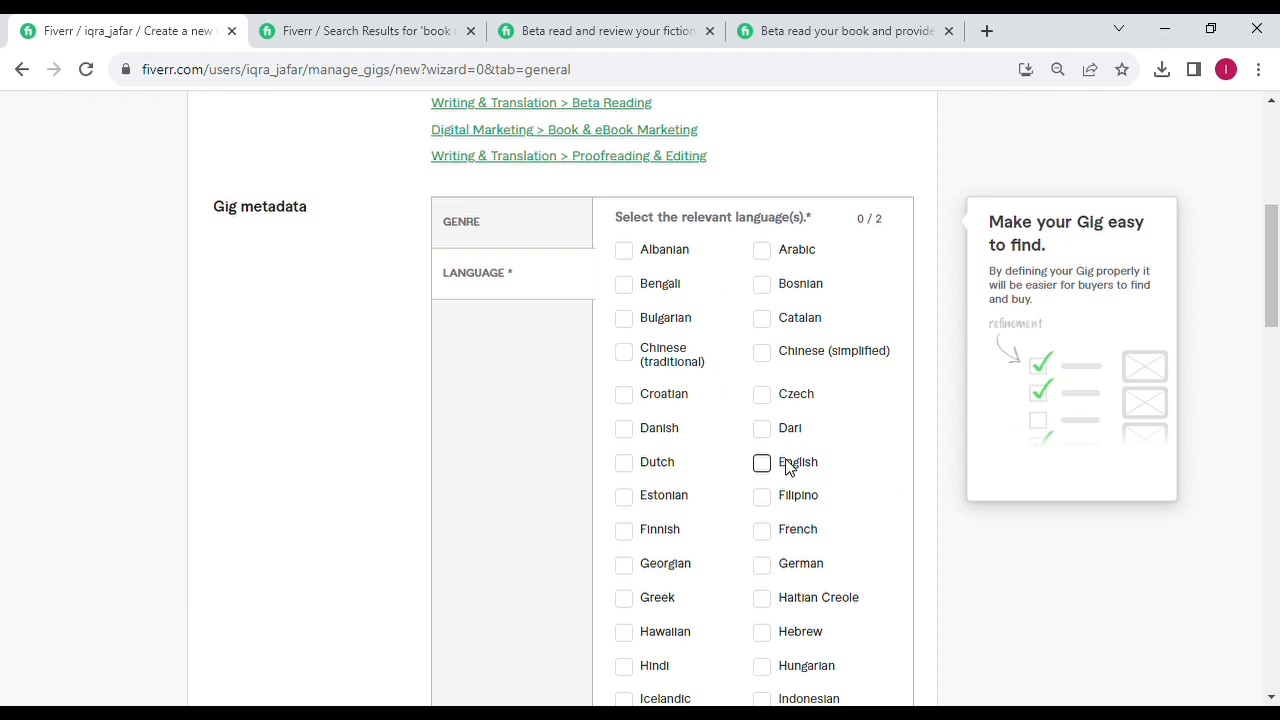
{"action": "left_click", "coordinate": [762, 463]}
Step: Examine the related tags on the open competitor gigs and on the "read and review your book" gig from the search results for positive keyword ideas
{"action": "left_click_drag", "start_coordinate": [1272, 287], "coordinate": [1274, 500]}
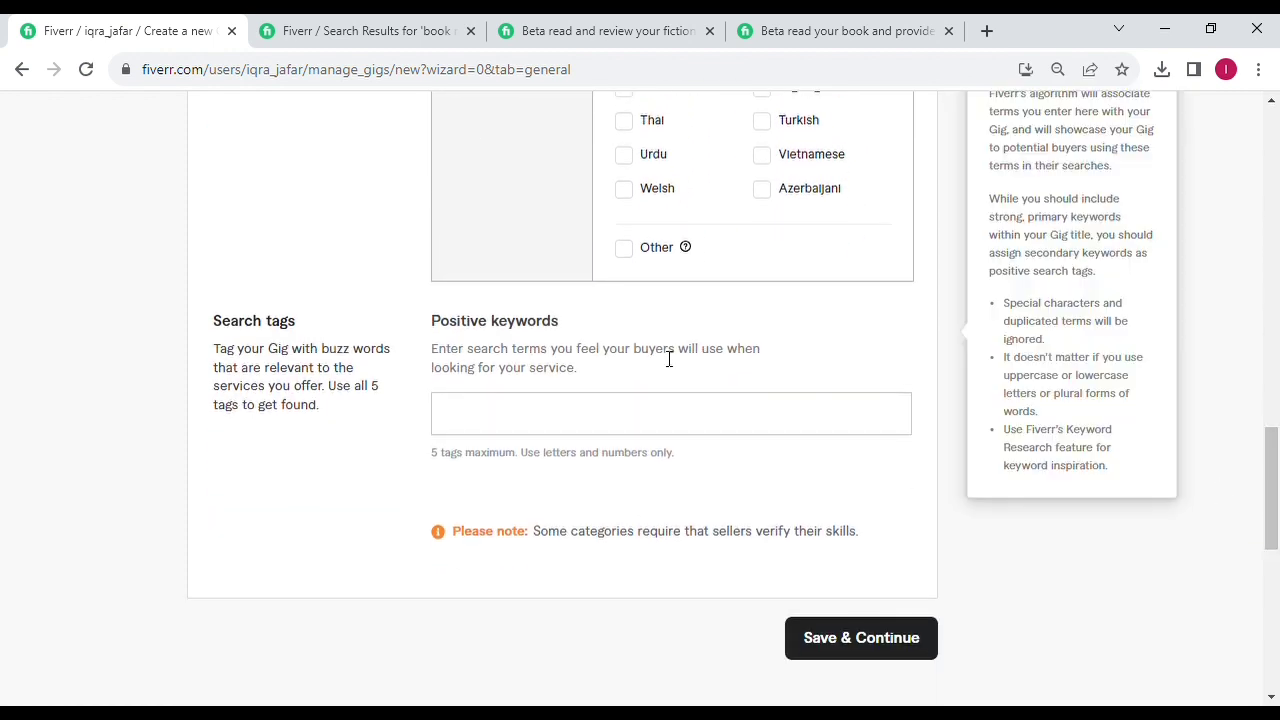
{"action": "left_click", "coordinate": [542, 430]}
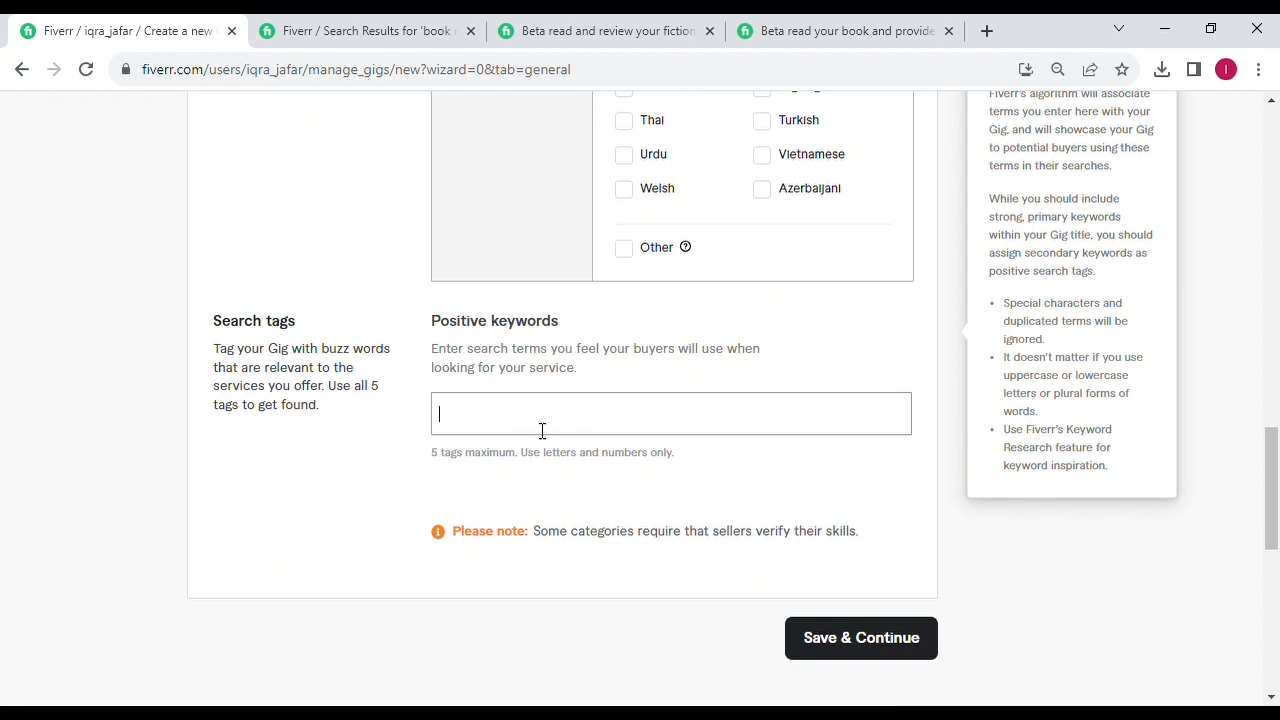
{"action": "left_click", "coordinate": [612, 30]}
{"action": "left_click_drag", "start_coordinate": [1272, 137], "coordinate": [1272, 548]}
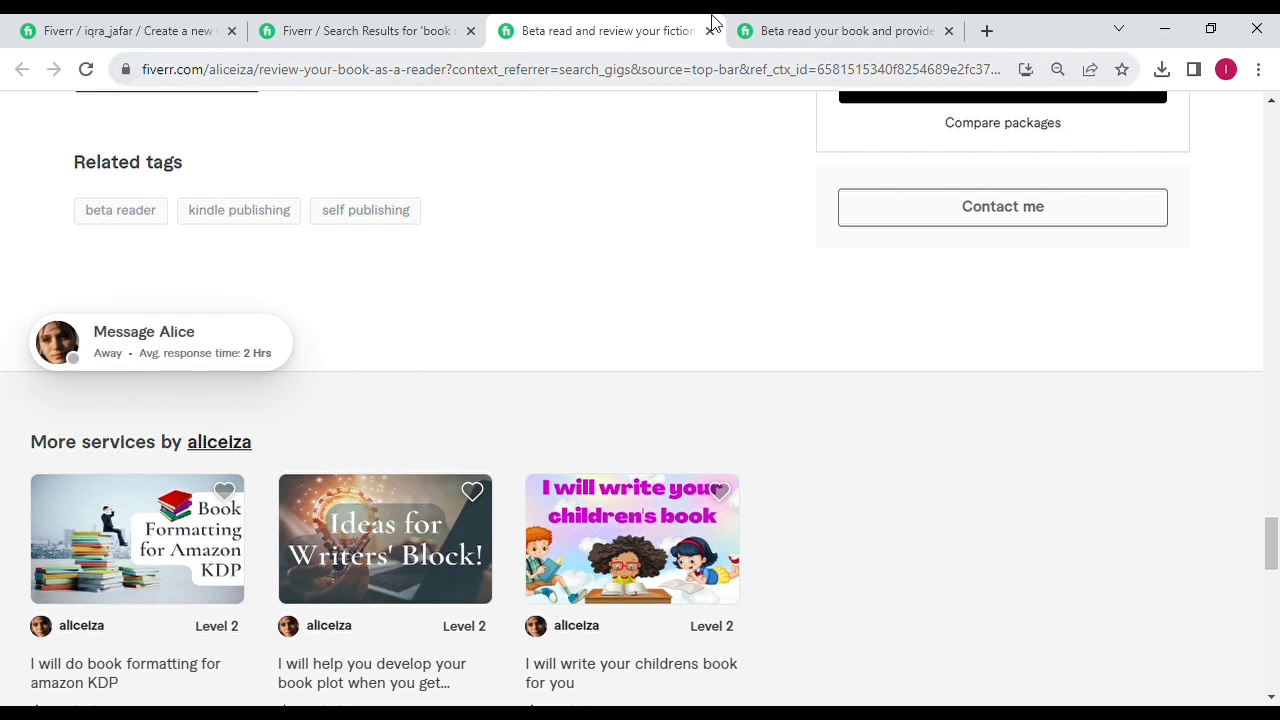
{"action": "left_click", "coordinate": [803, 24]}
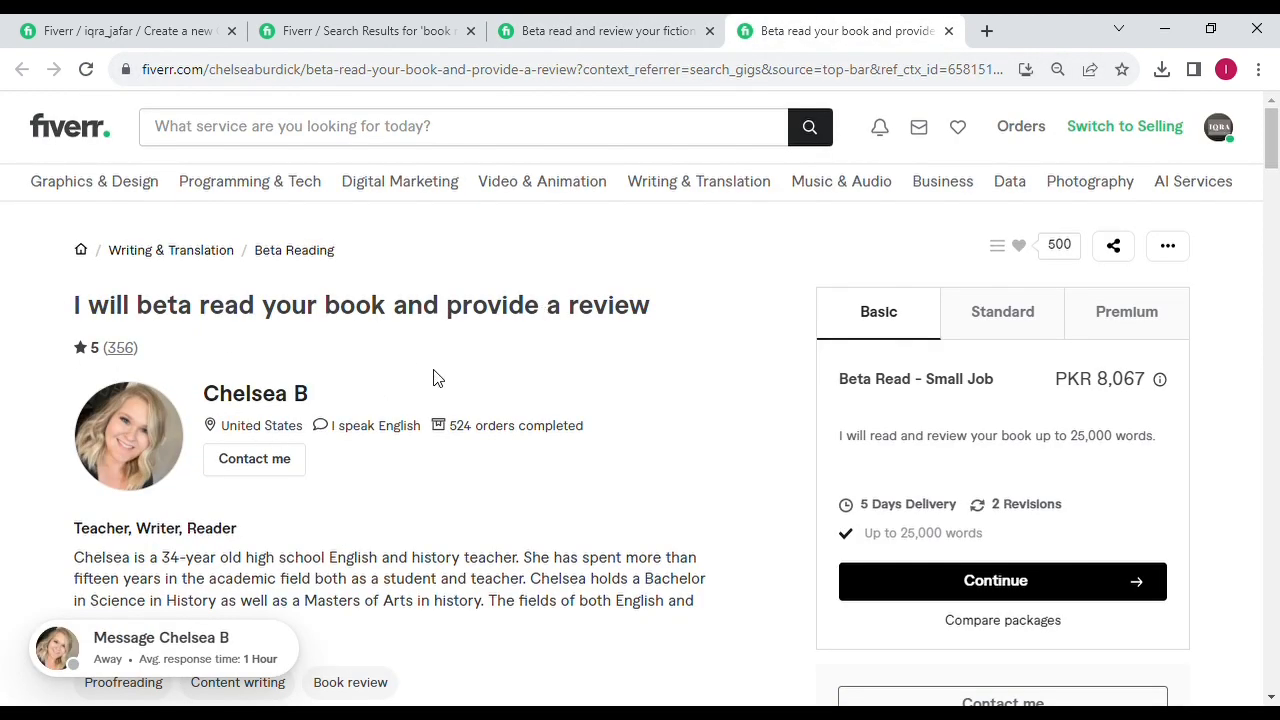
{"action": "left_click_drag", "start_coordinate": [1272, 140], "coordinate": [1273, 540]}
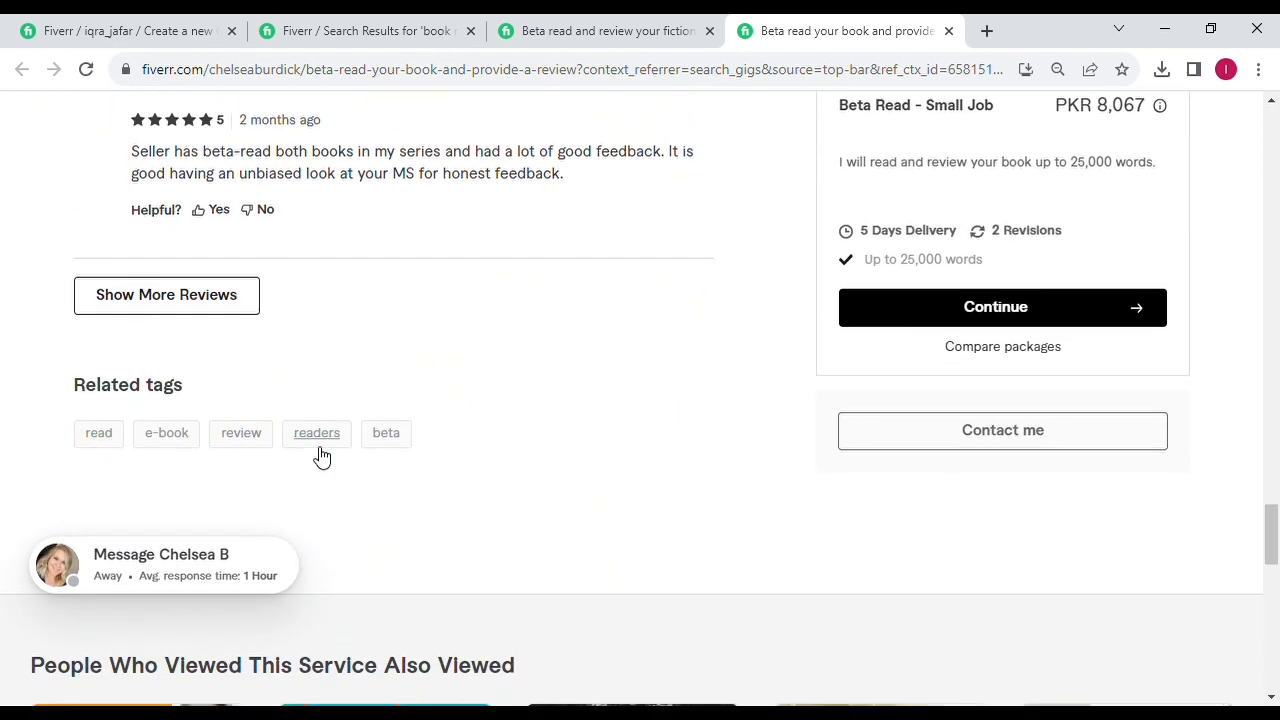
{"action": "left_click", "coordinate": [382, 40]}
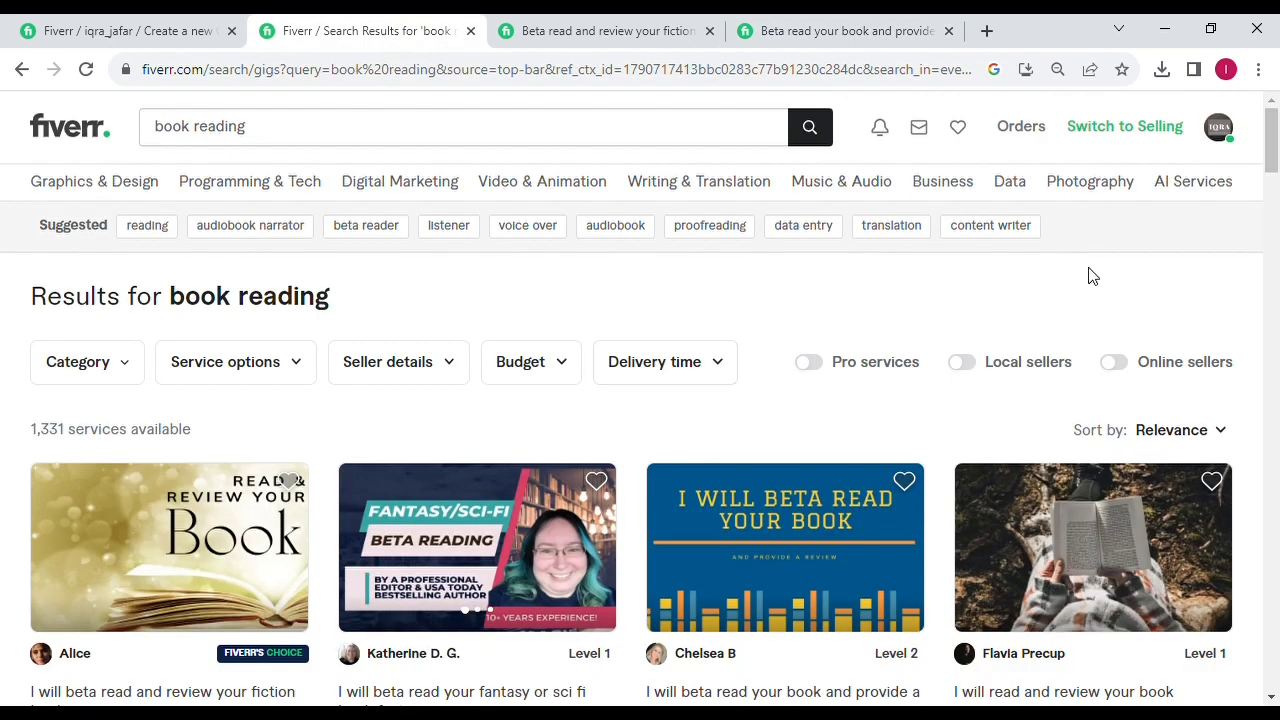
{"action": "left_click", "coordinate": [1192, 535]}
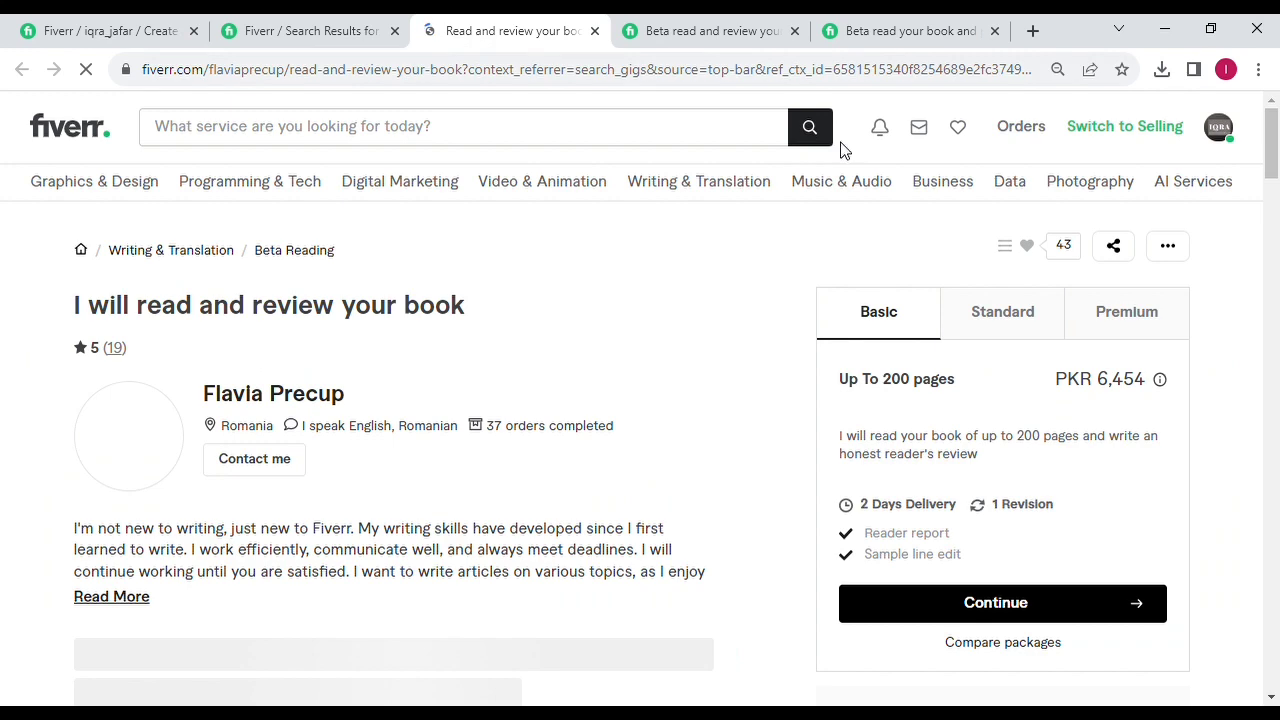
{"action": "left_click_drag", "start_coordinate": [1277, 147], "coordinate": [1273, 526]}
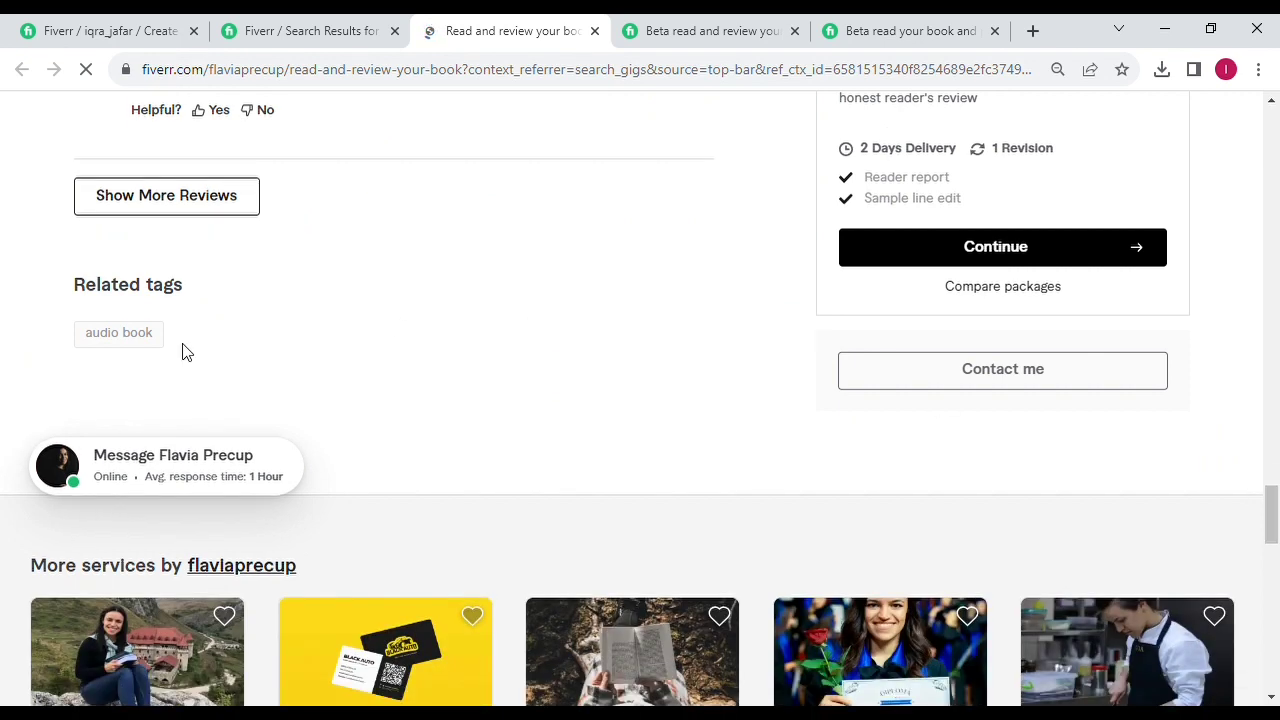
{"action": "left_click", "coordinate": [694, 21]}
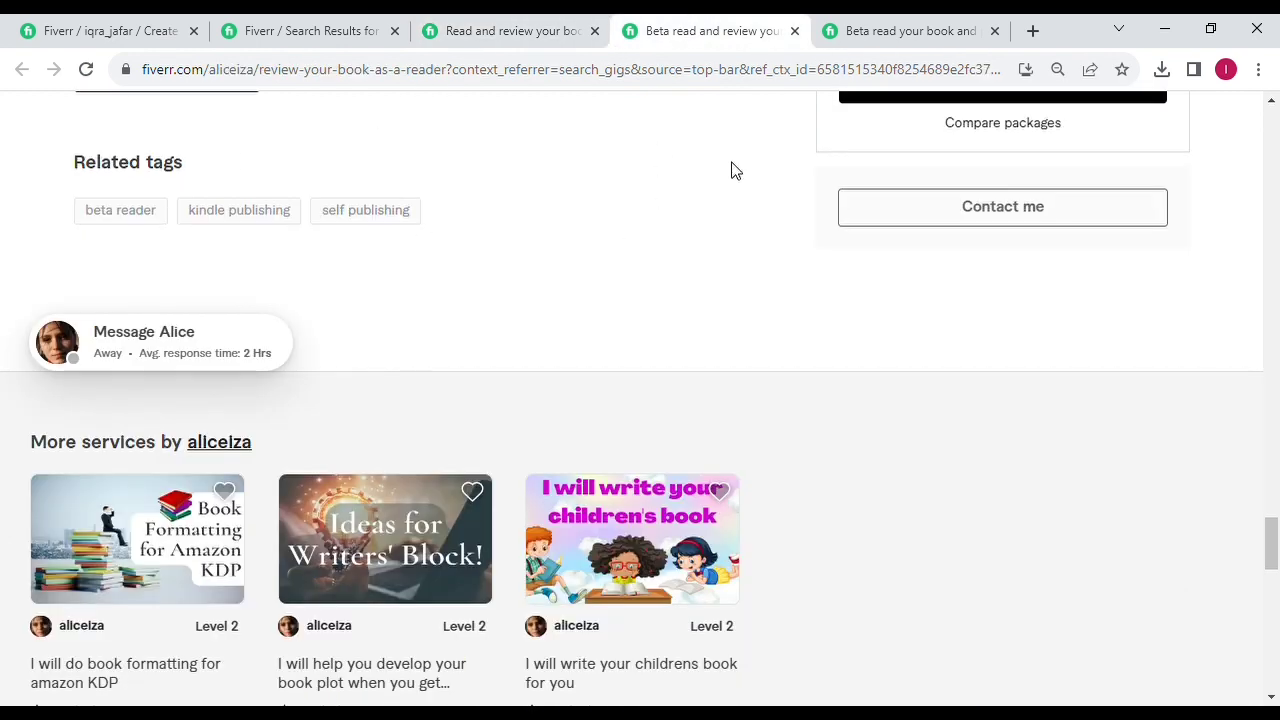
{"action": "left_click", "coordinate": [872, 22]}
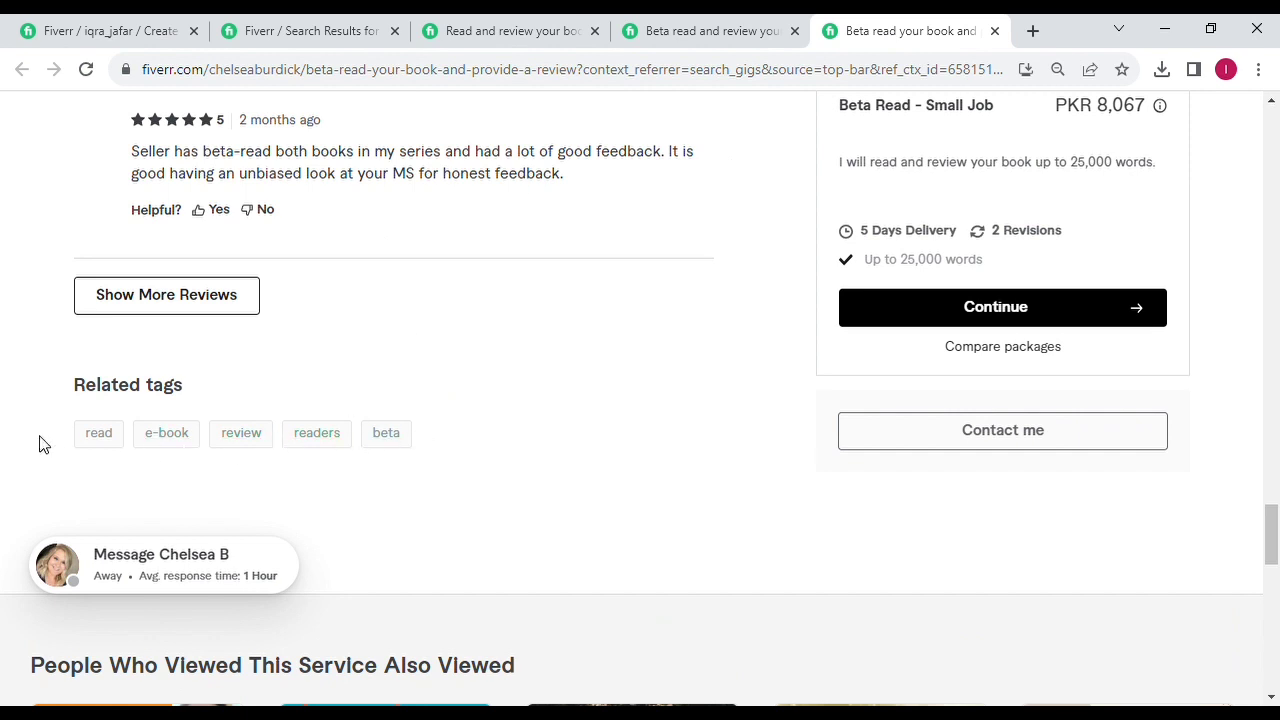
{"action": "left_click", "coordinate": [694, 21]}
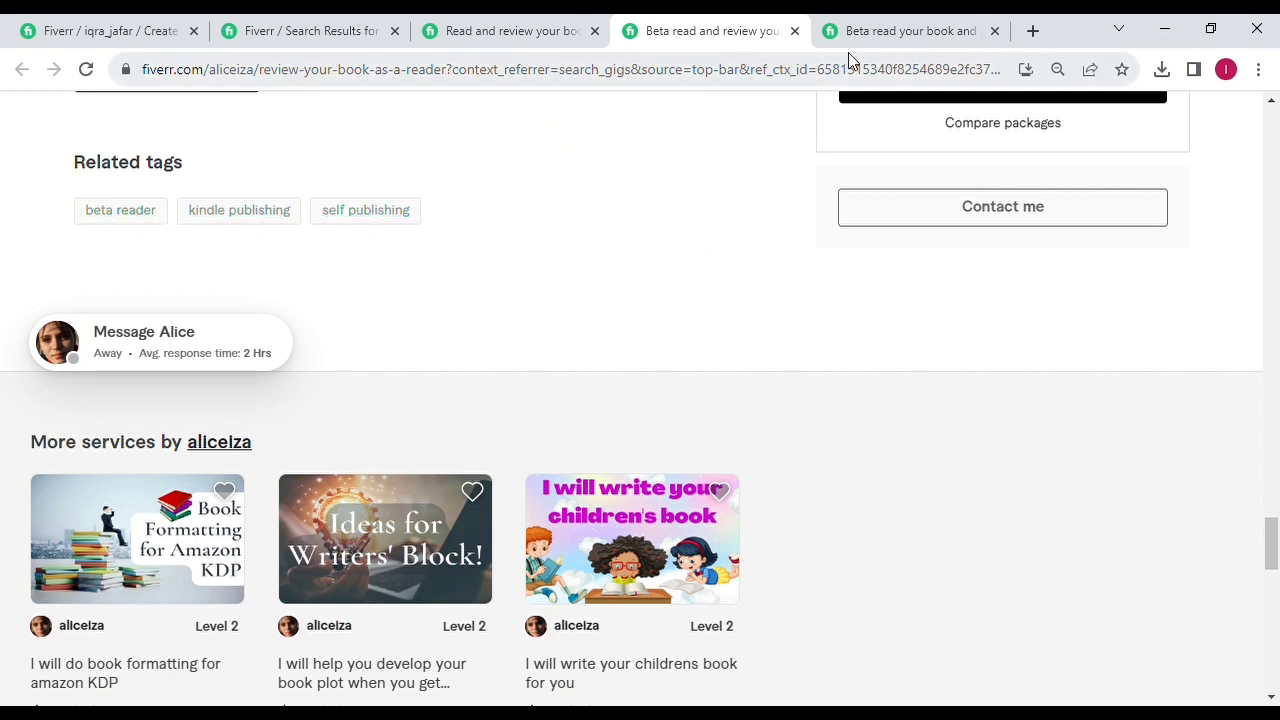
Step: Add beta, read, betareader and ebook as positive keywords in the new gig's search tags
{"action": "left_click", "coordinate": [112, 28]}
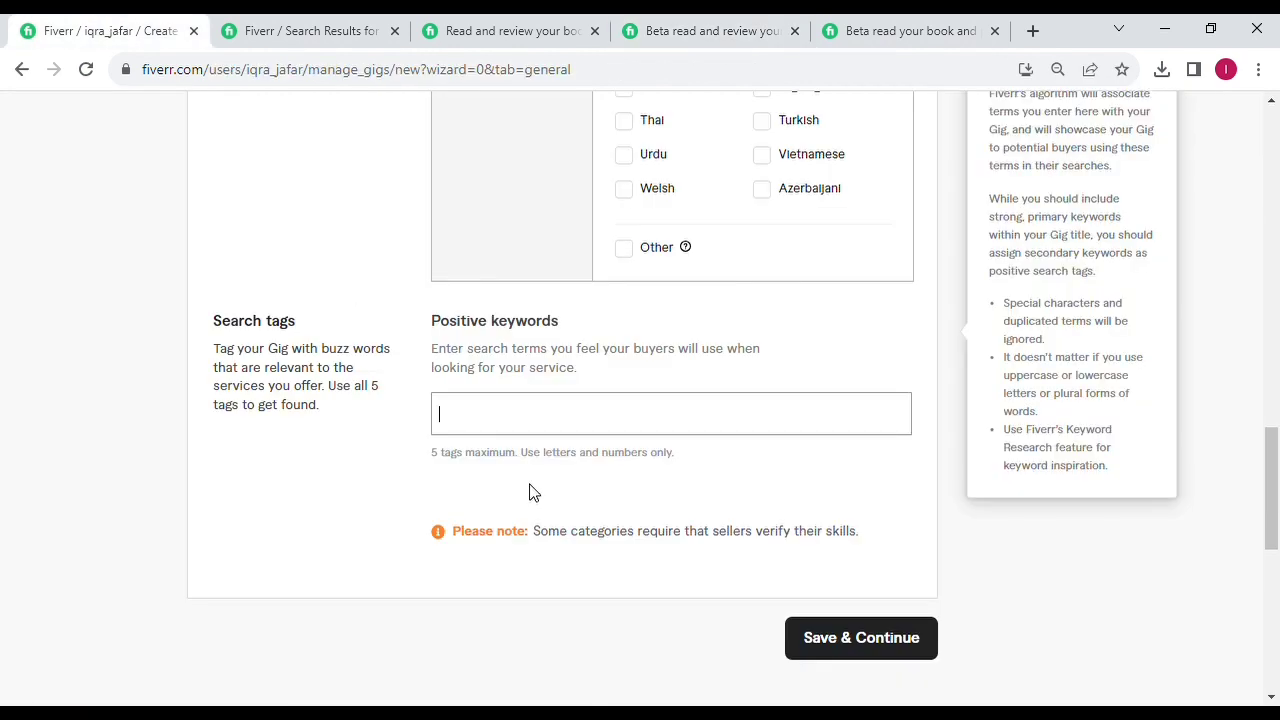
{"action": "type", "text": "beta"}
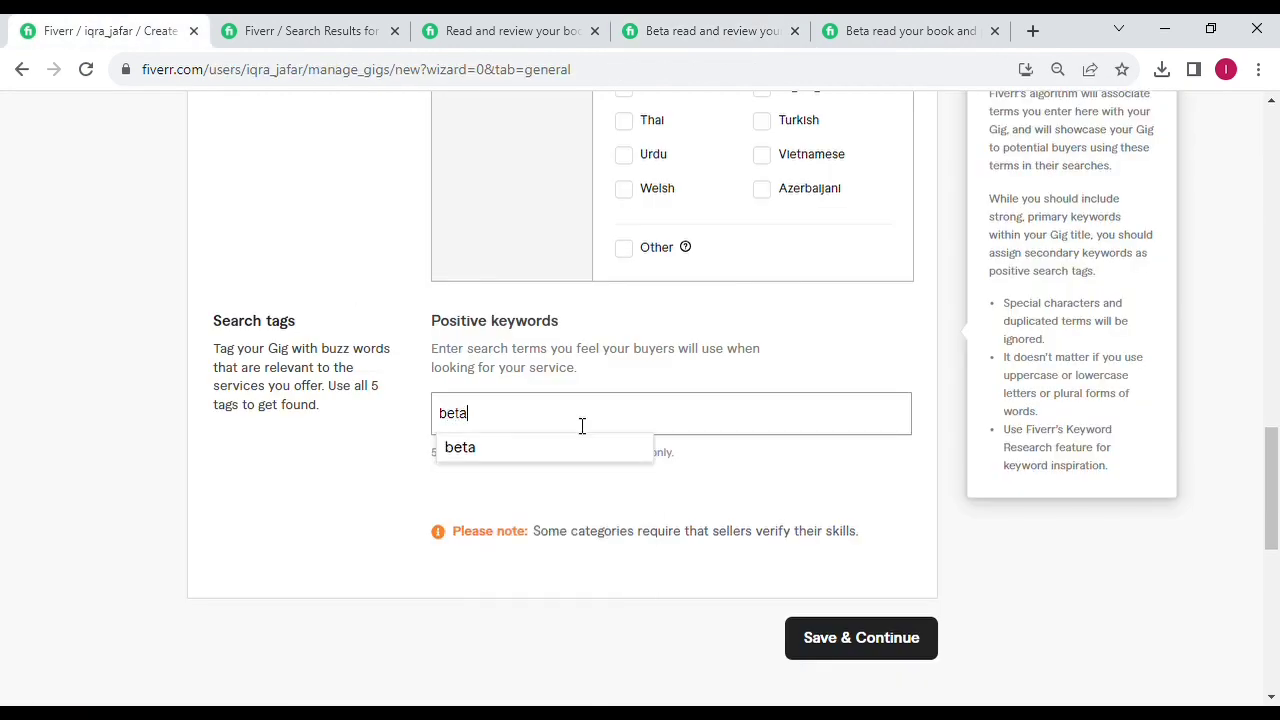
{"action": "key", "text": "Return"}
{"action": "type", "text": "read"}
{"action": "key", "text": "Return"}
{"action": "type", "text": "beta"}
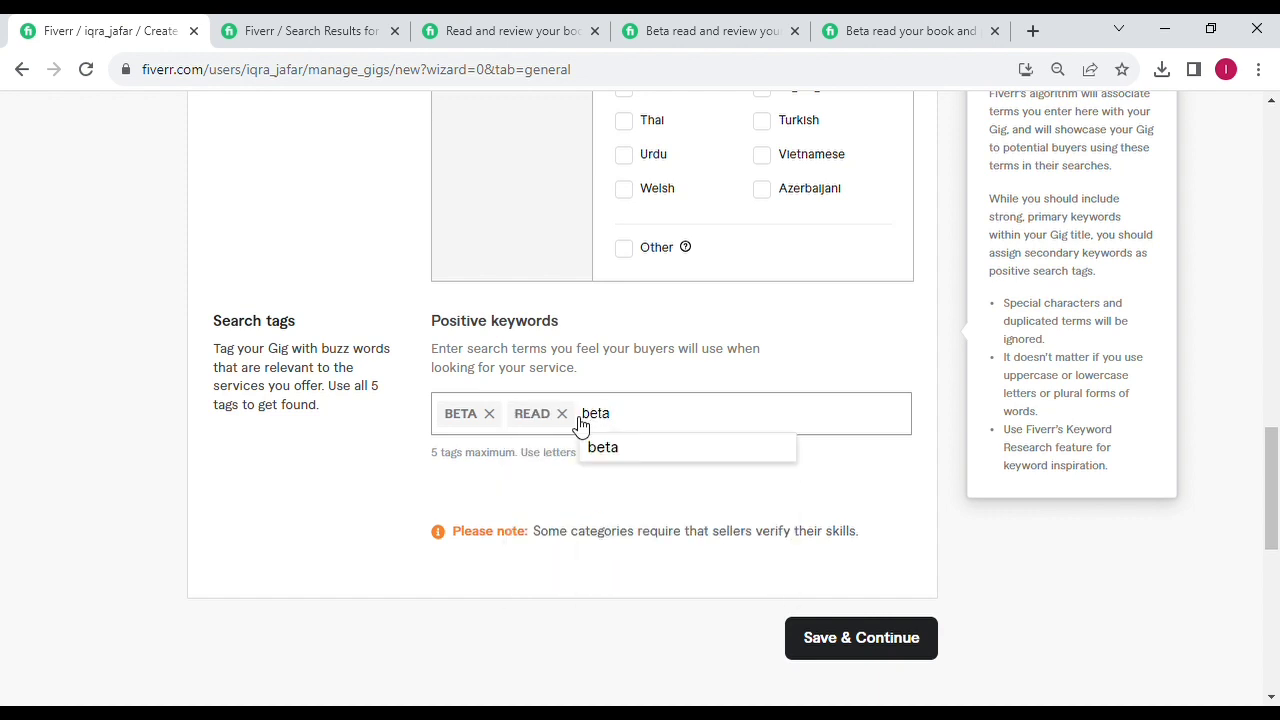
{"action": "type", "text": "reader"}
{"action": "key", "text": "Return"}
{"action": "type", "text": "ebook"}
{"action": "key", "text": "Return"}
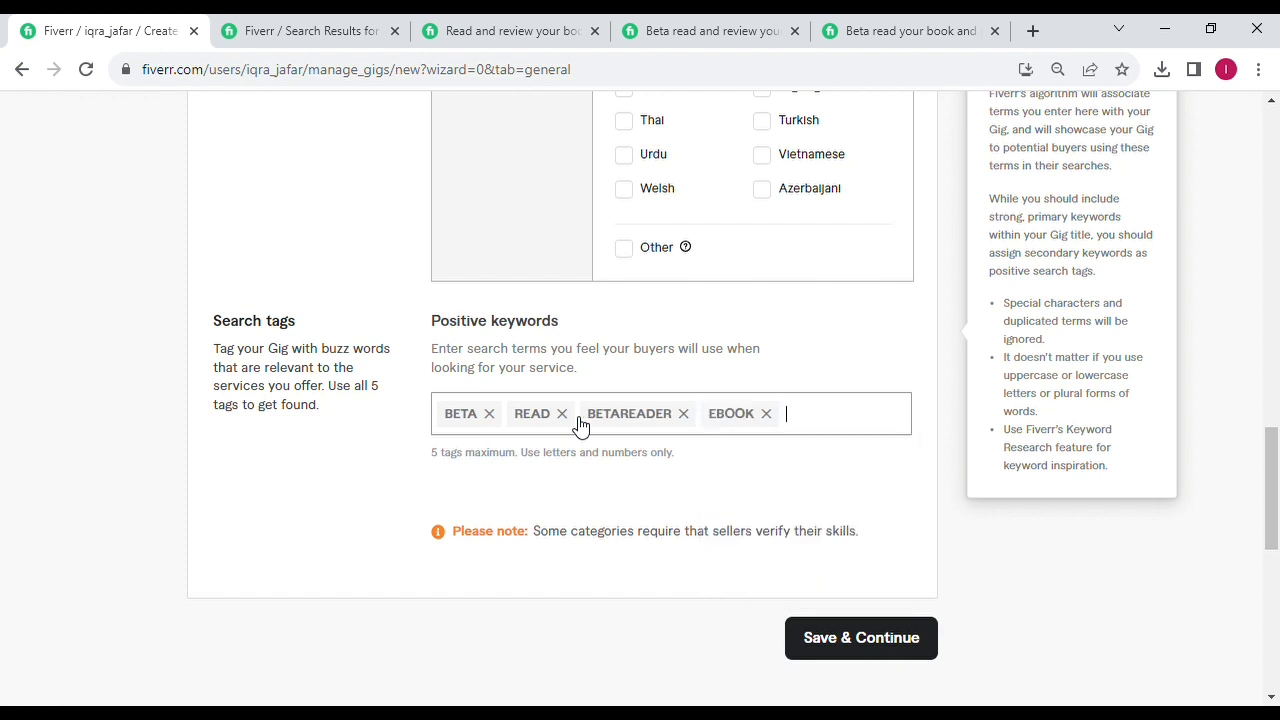
Step: Recheck the related tags on the last open competitor gig and save the new gig's overview to continue to pricing
{"action": "left_click", "coordinate": [878, 28]}
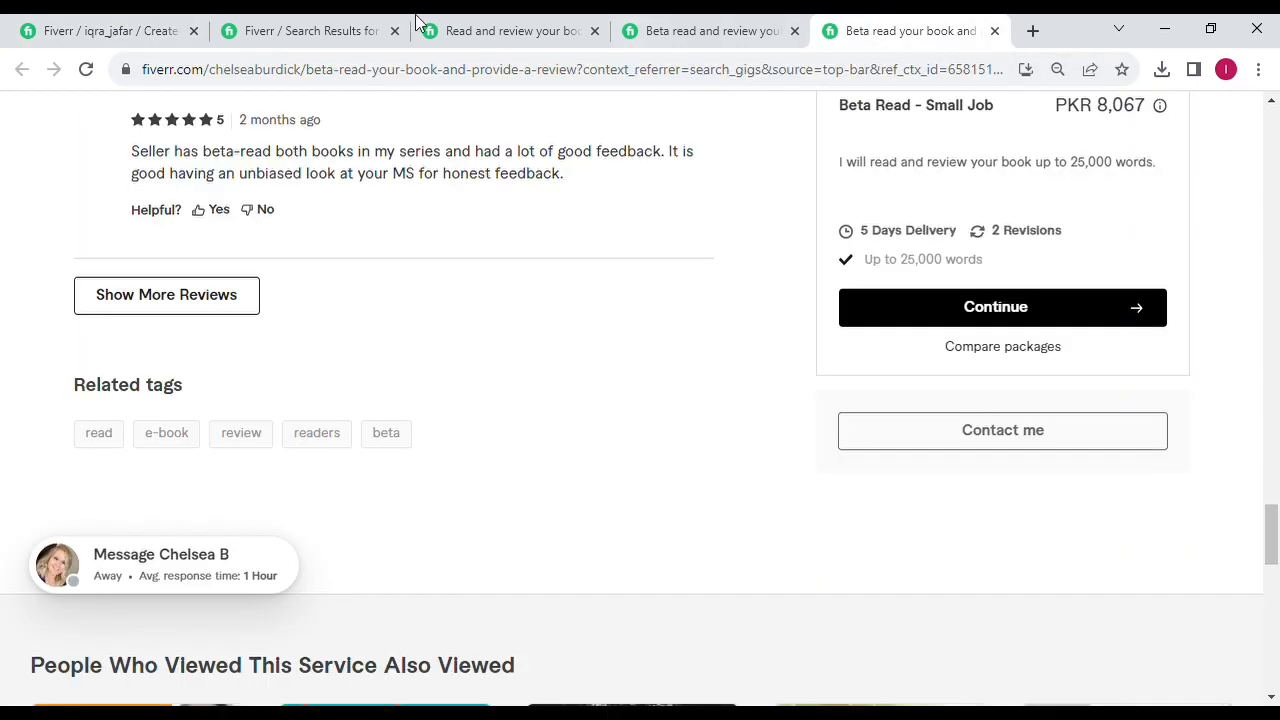
{"action": "left_click", "coordinate": [66, 22]}
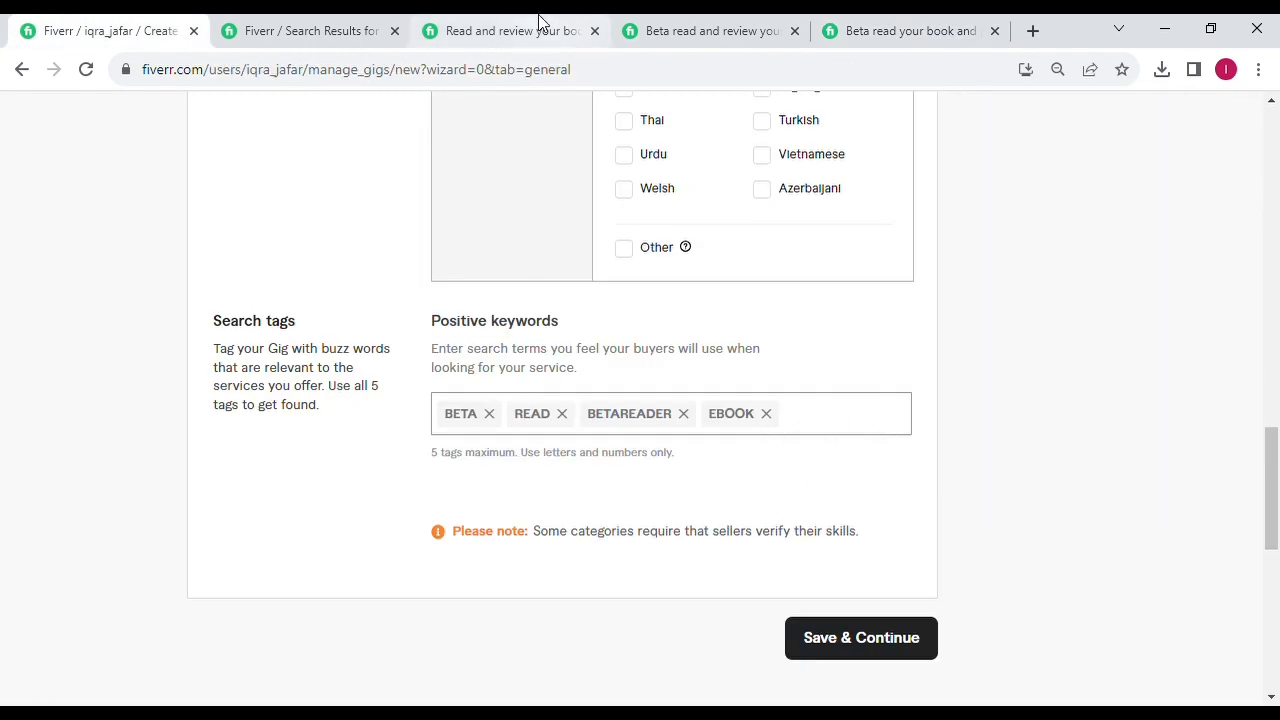
{"action": "scroll", "coordinate": [1277, 507], "scroll_direction": "down", "scroll_amount": 1}
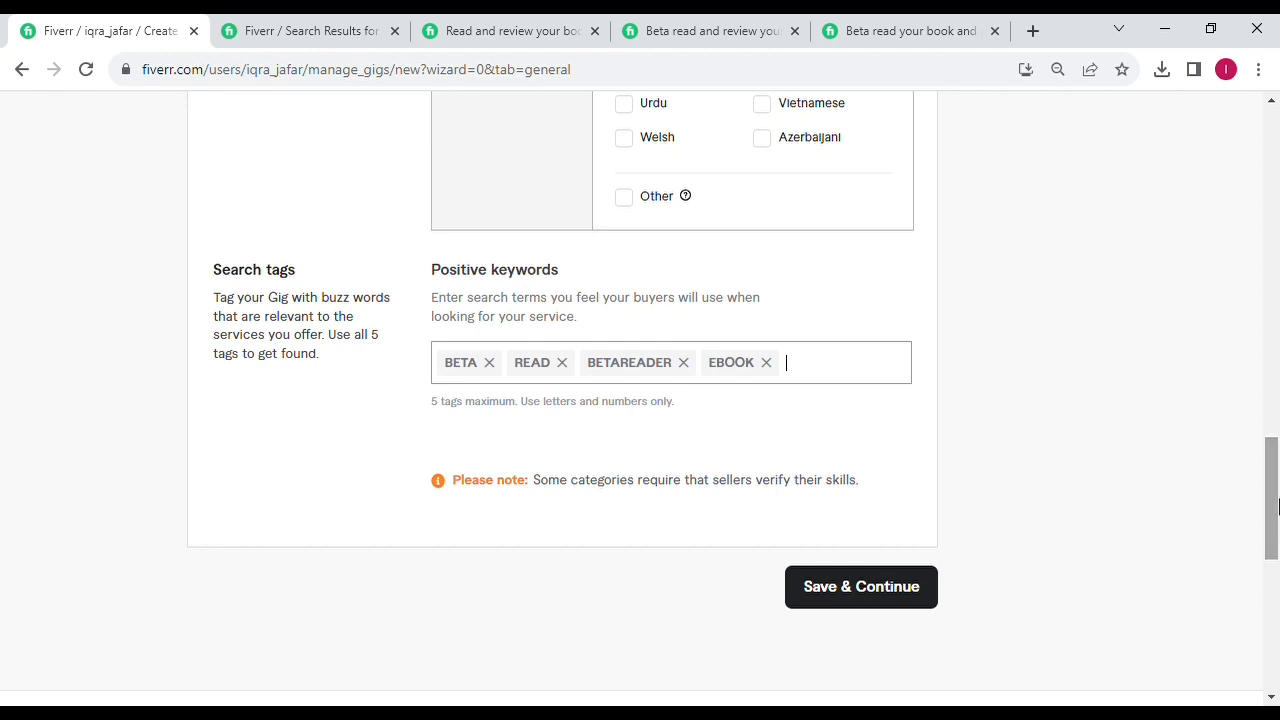
{"action": "left_click", "coordinate": [884, 598]}
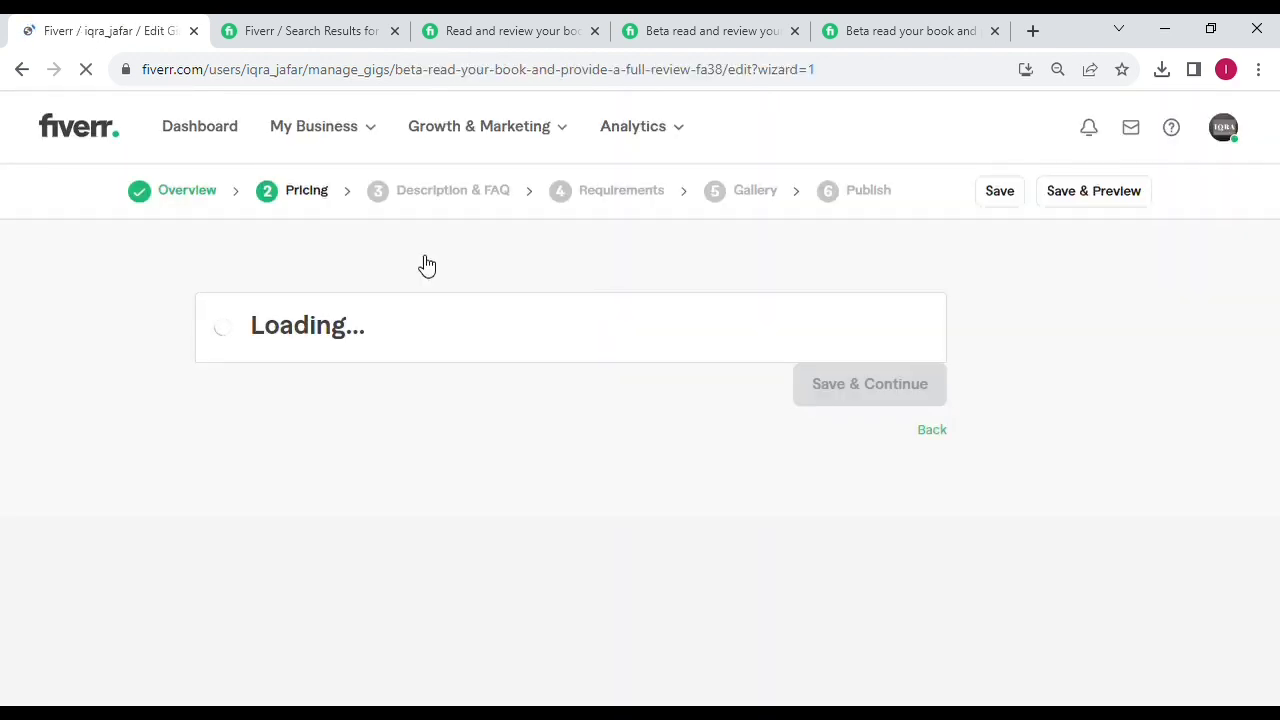
Step: Enable the three-package offer and name the Basic, Standard and Premium packages 1, 2 and 3
{"action": "left_click_drag", "start_coordinate": [1276, 194], "coordinate": [1277, 255]}
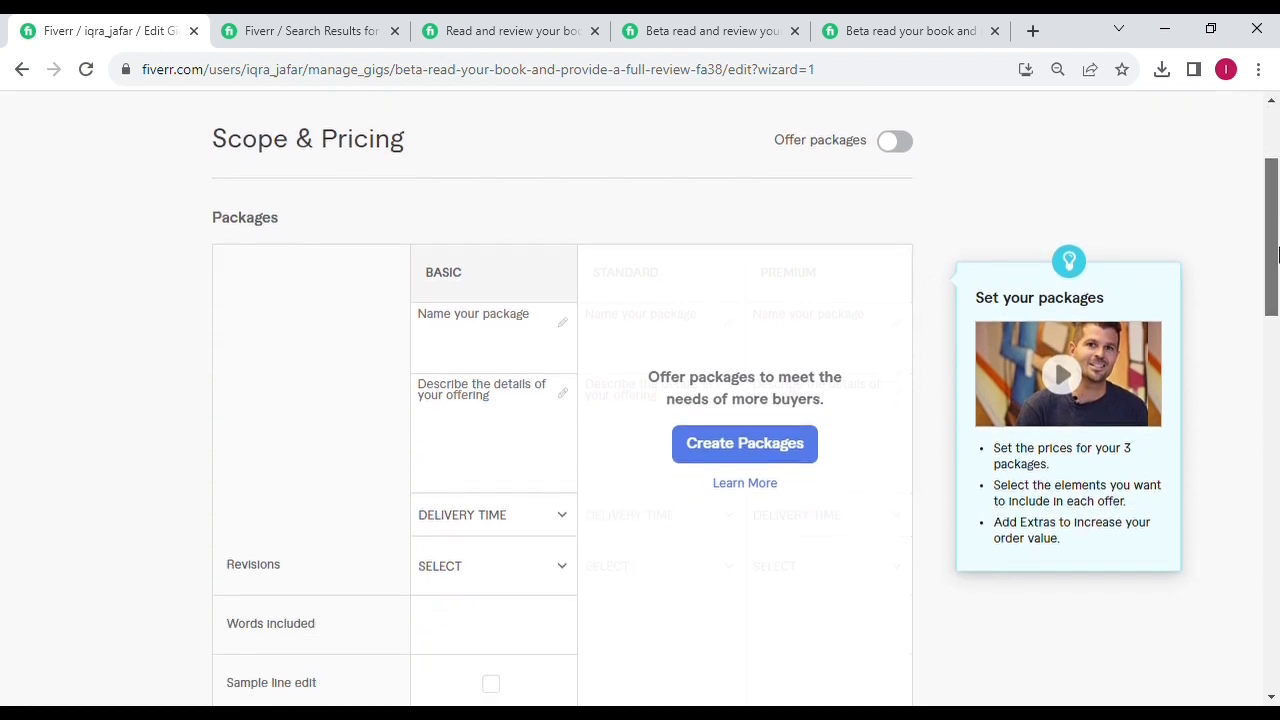
{"action": "left_click", "coordinate": [777, 457]}
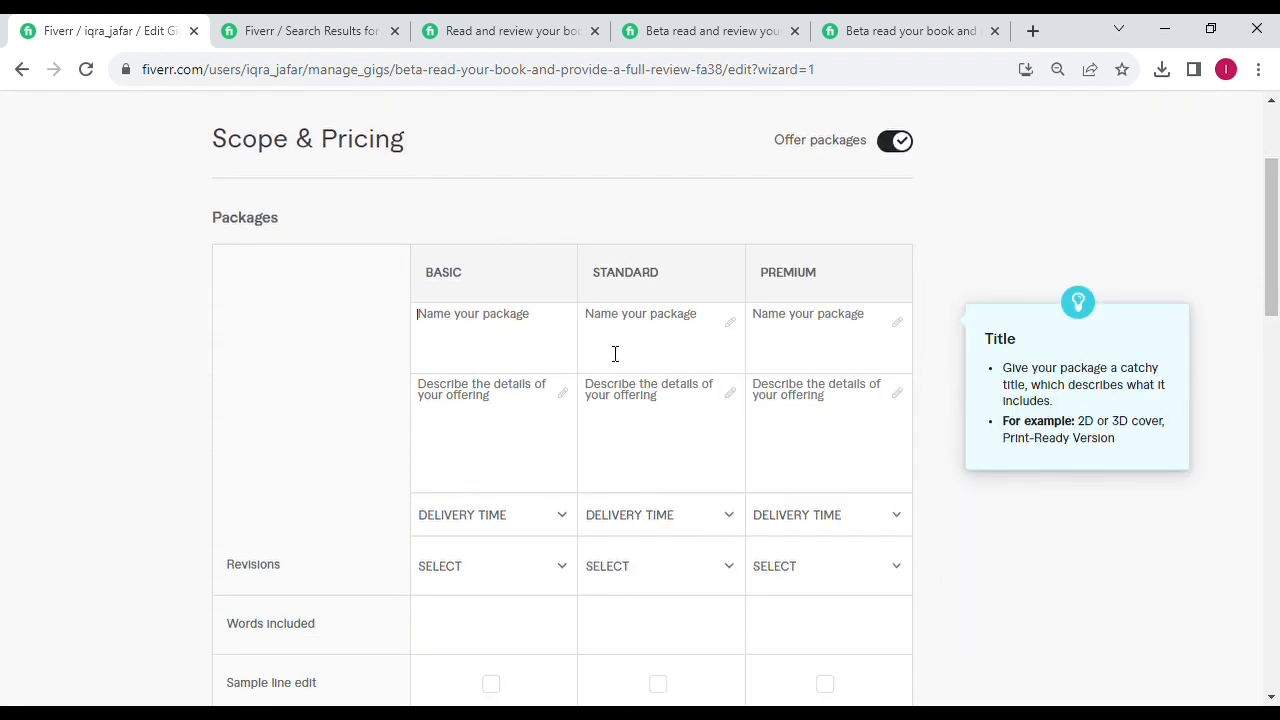
{"action": "type", "text": "bas"}
{"action": "key", "text": "BackSpace"}
{"action": "type", "text": "1"}
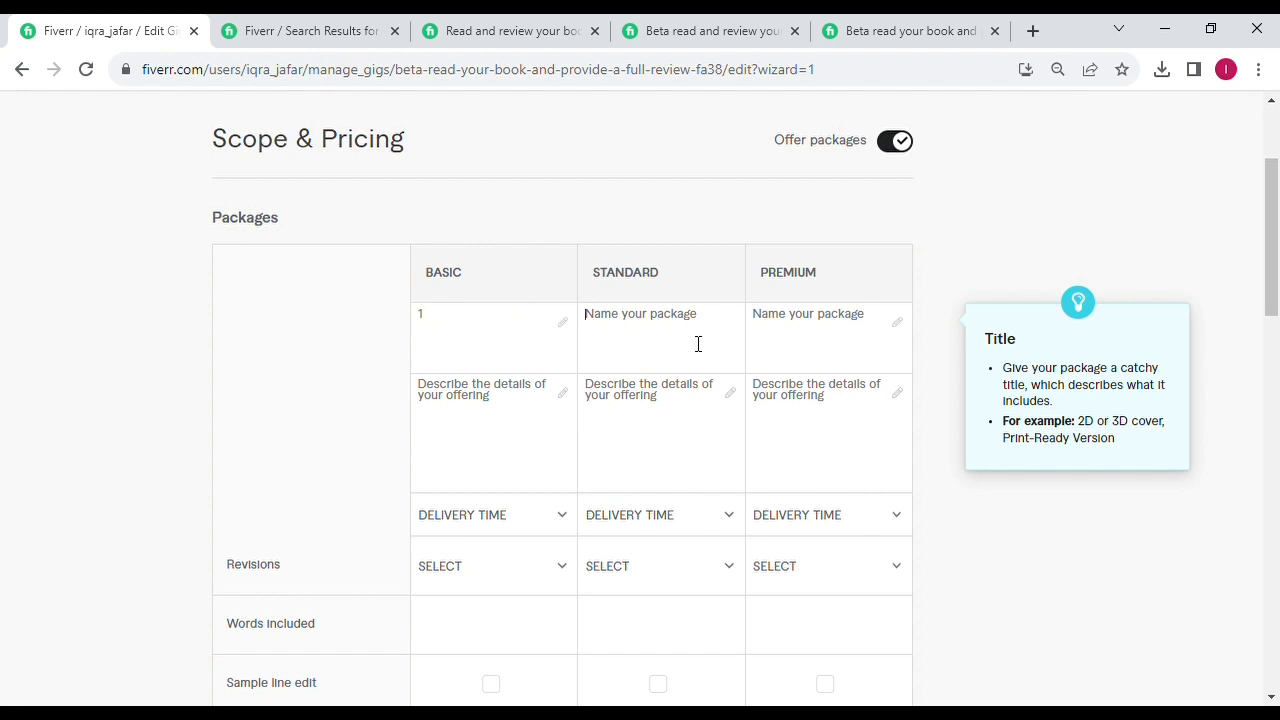
{"action": "type", "text": "2"}
{"action": "type", "text": "3"}
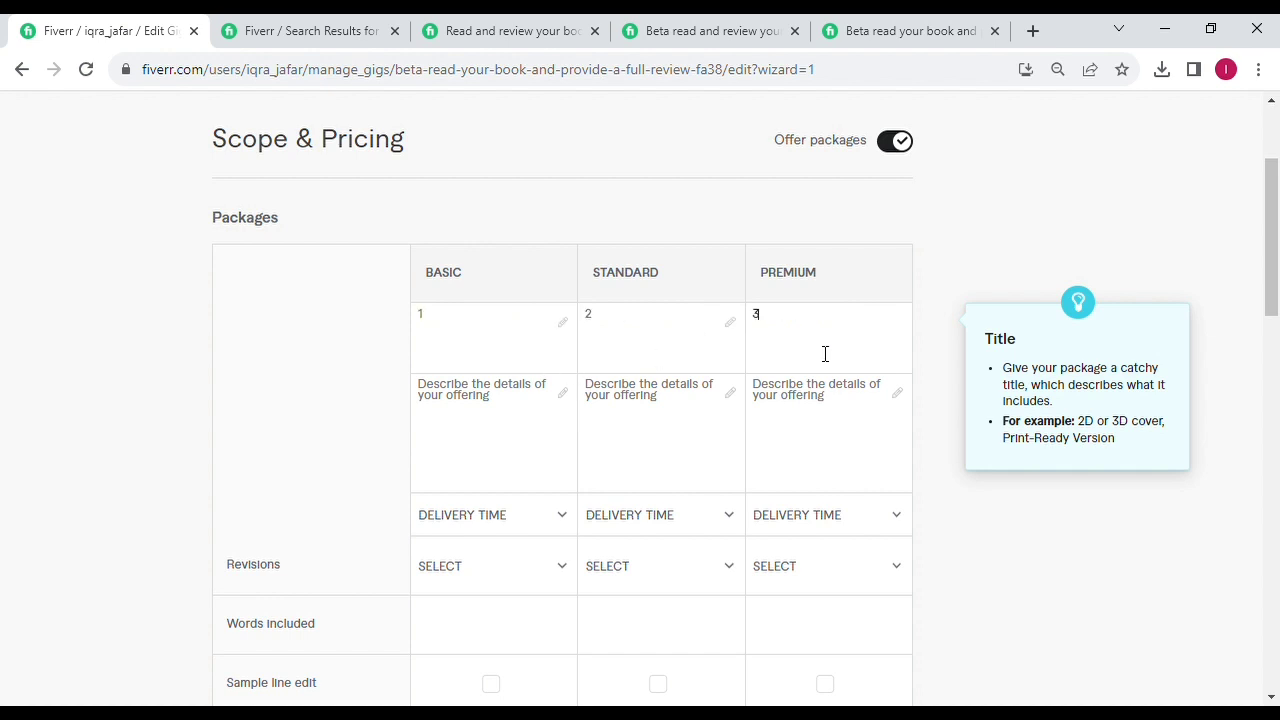
{"action": "left_click", "coordinate": [458, 286]}
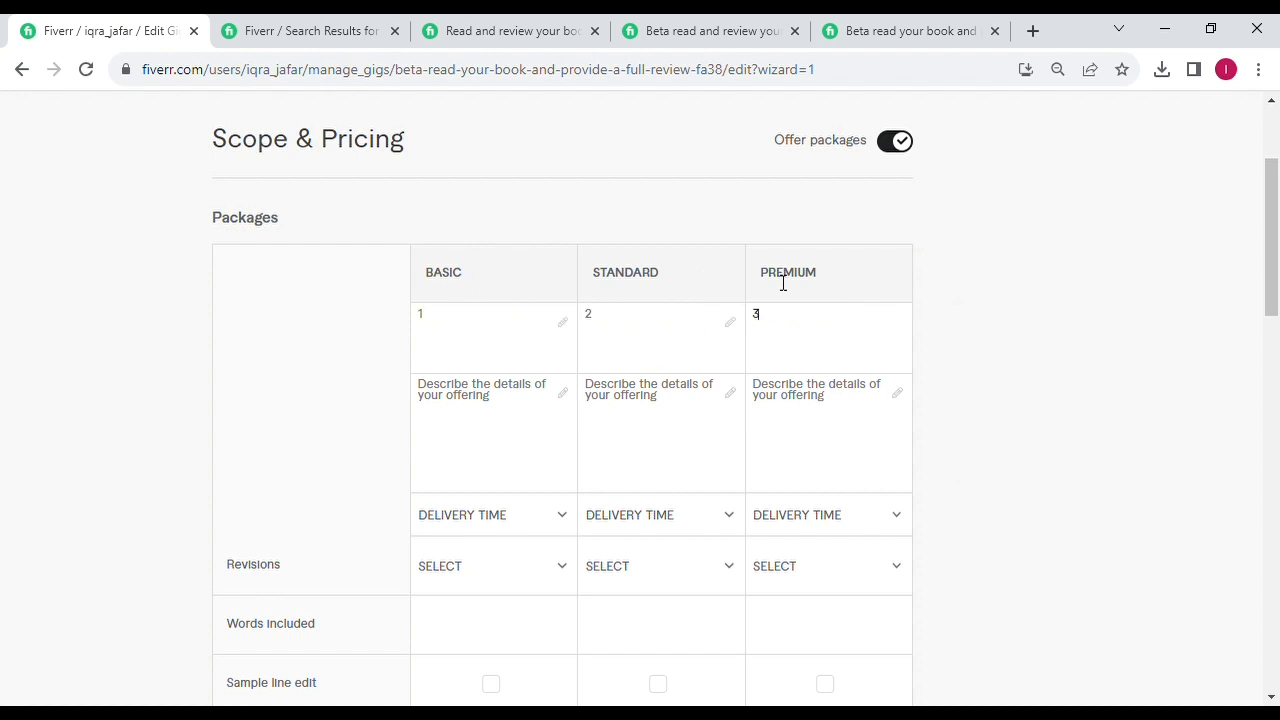
Step: Examine the Basic package on the three open competitor gigs for the amount of text covered and the price
{"action": "scroll", "coordinate": [597, 323], "scroll_direction": "down", "scroll_amount": 1}
{"action": "left_click", "coordinate": [514, 353]}
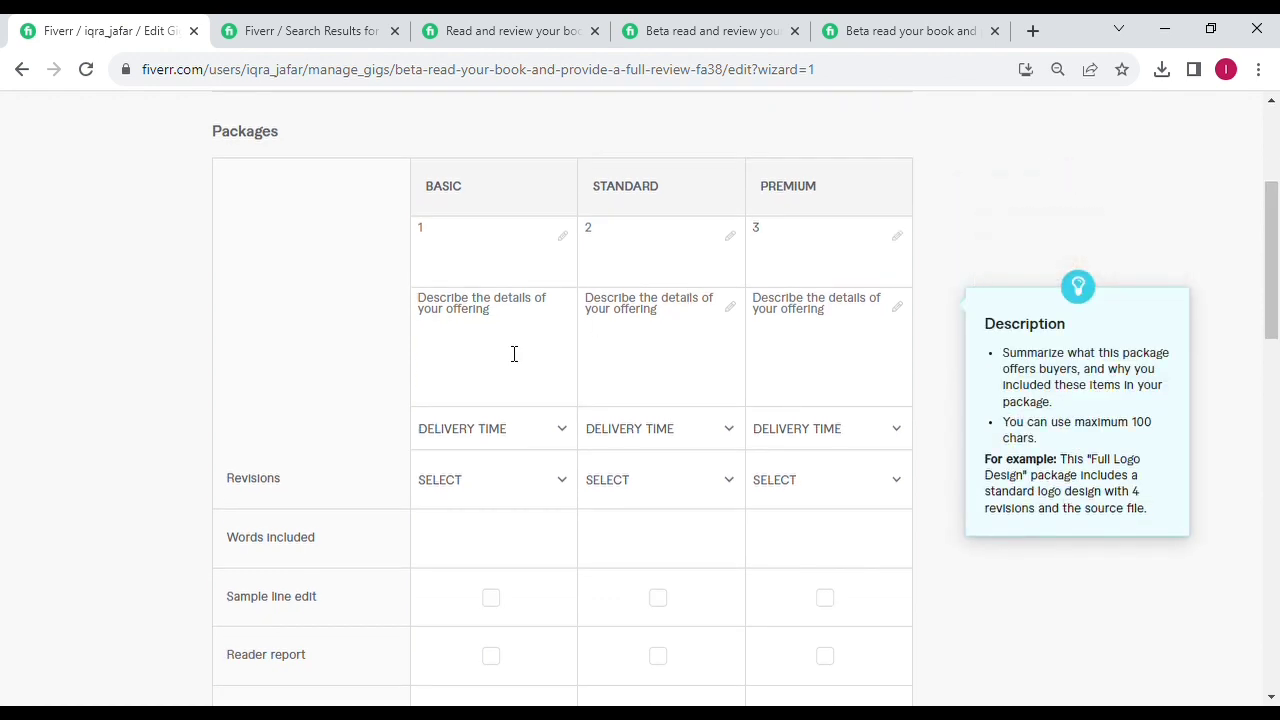
{"action": "left_click", "coordinate": [466, 29]}
{"action": "left_click_drag", "start_coordinate": [1272, 540], "coordinate": [1272, 455]}
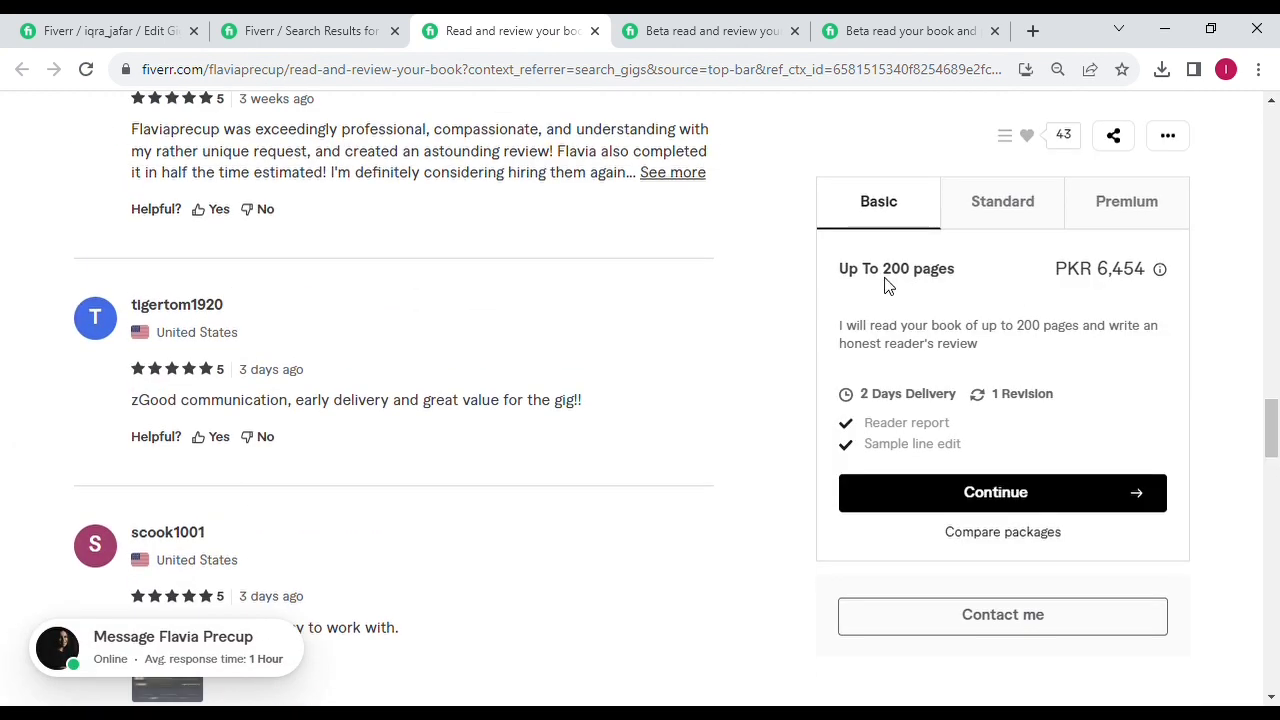
{"action": "left_click_drag", "start_coordinate": [884, 285], "coordinate": [971, 277]}
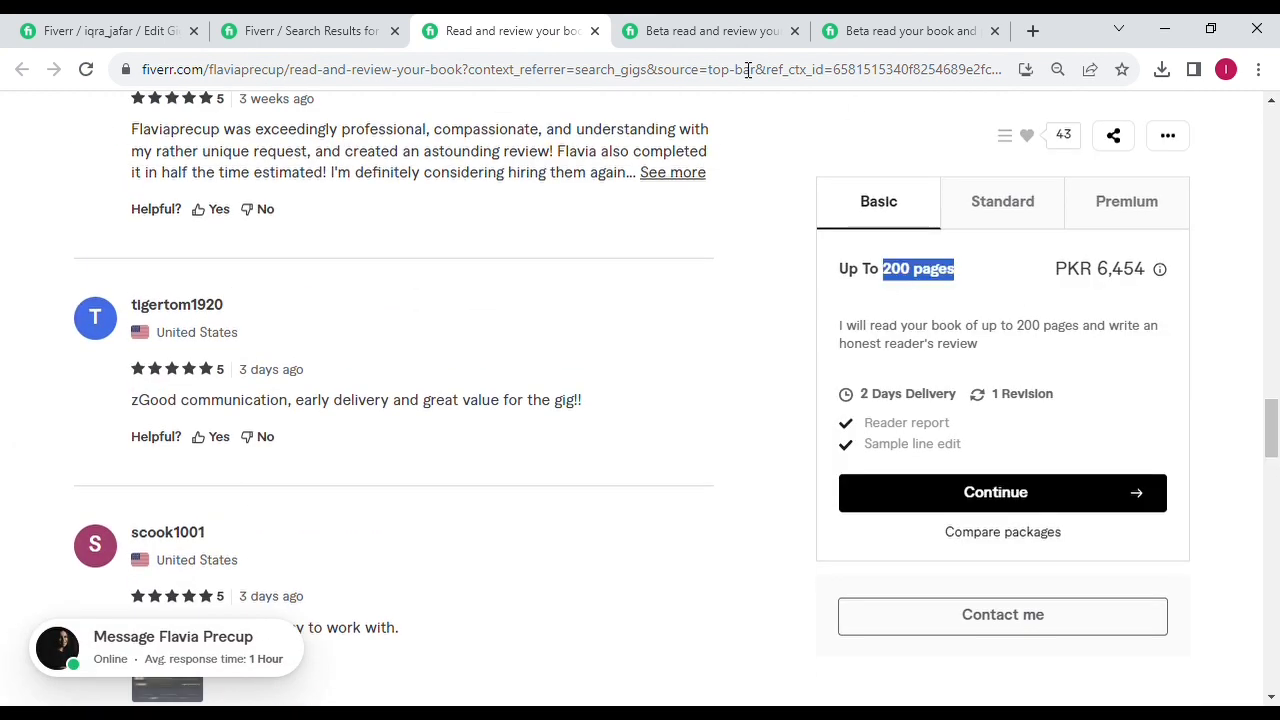
{"action": "left_click", "coordinate": [693, 30]}
{"action": "left_click_drag", "start_coordinate": [1272, 545], "coordinate": [1274, 352]}
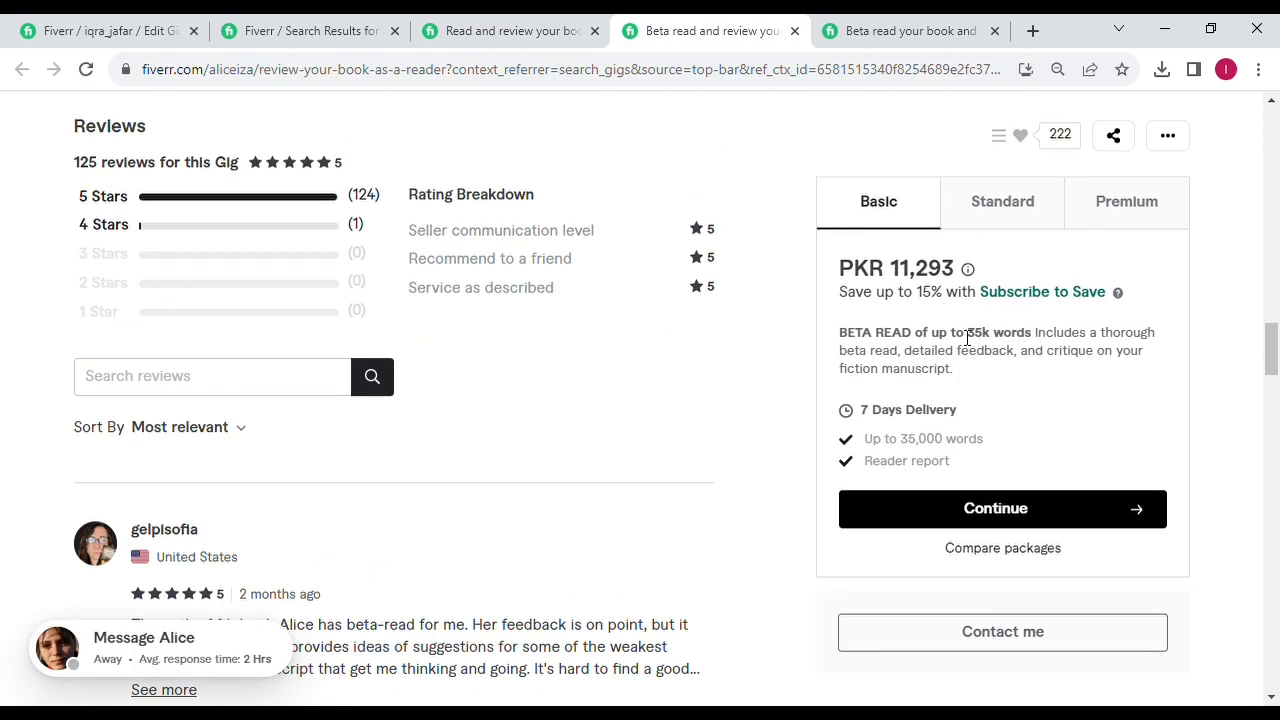
{"action": "left_click_drag", "start_coordinate": [969, 334], "coordinate": [1004, 333]}
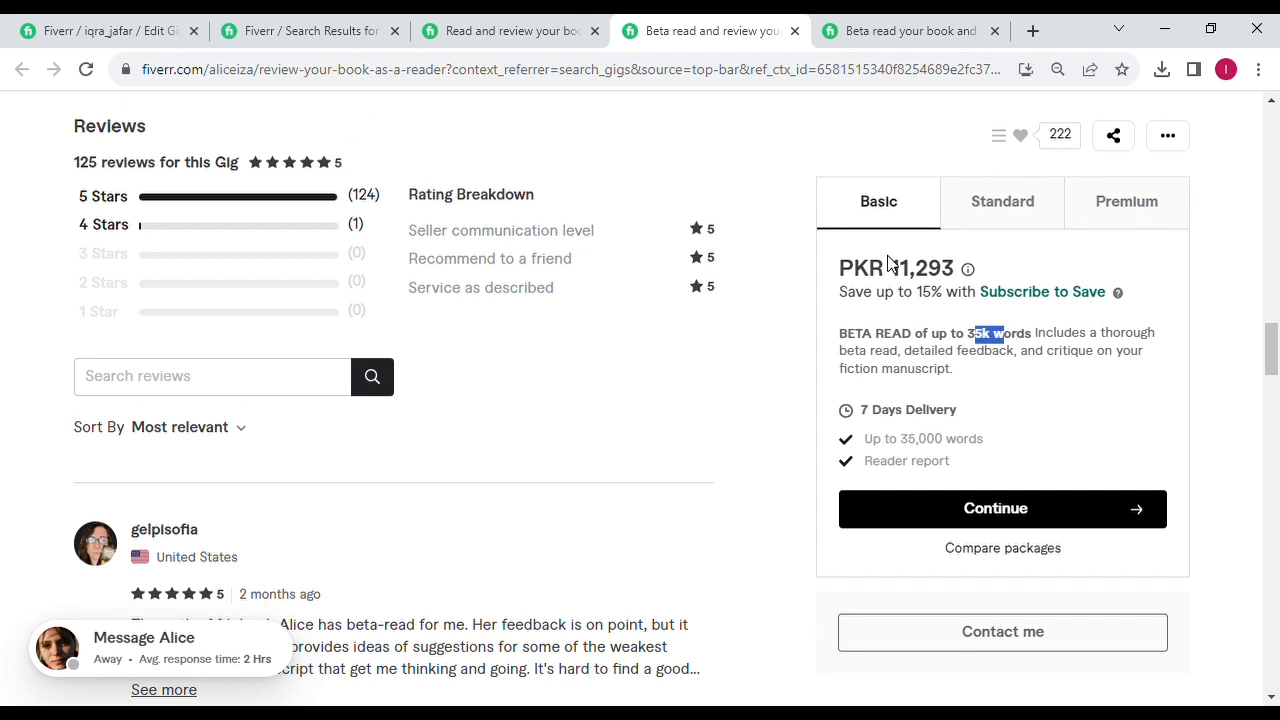
{"action": "left_click", "coordinate": [886, 28]}
{"action": "left_click_drag", "start_coordinate": [1273, 534], "coordinate": [1277, 457]}
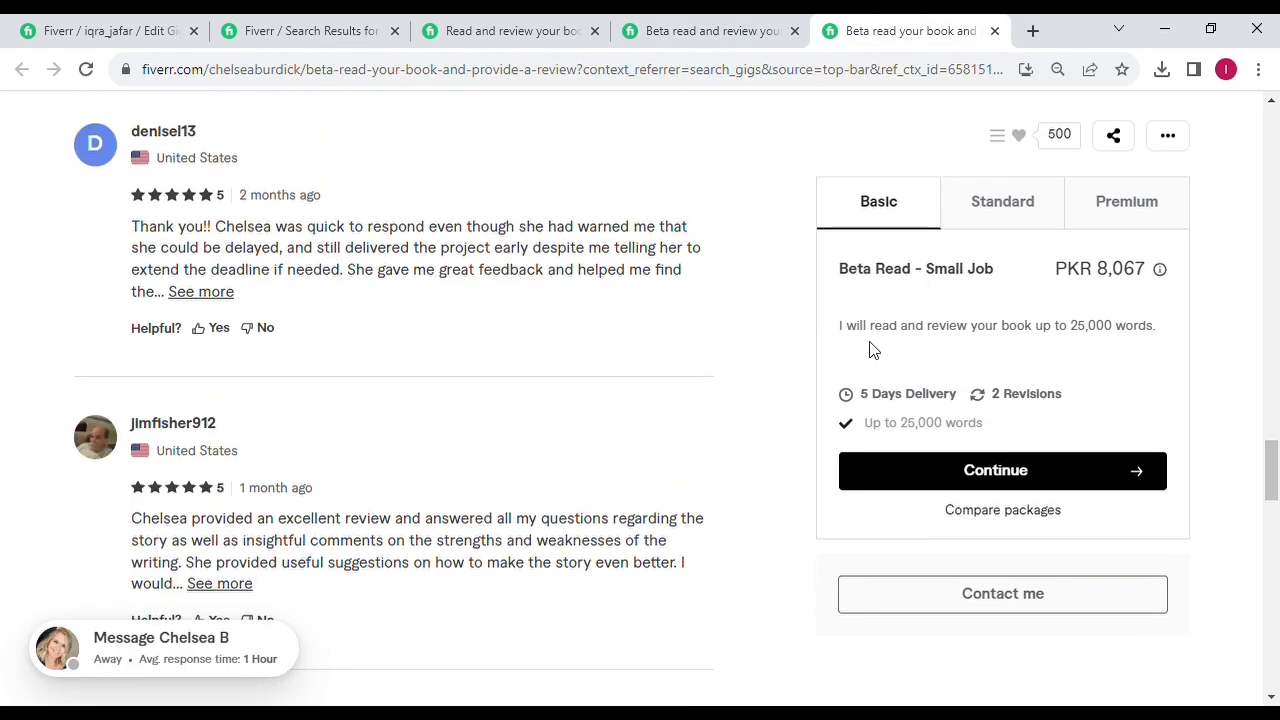
{"action": "left_click_drag", "start_coordinate": [1072, 333], "coordinate": [1152, 326]}
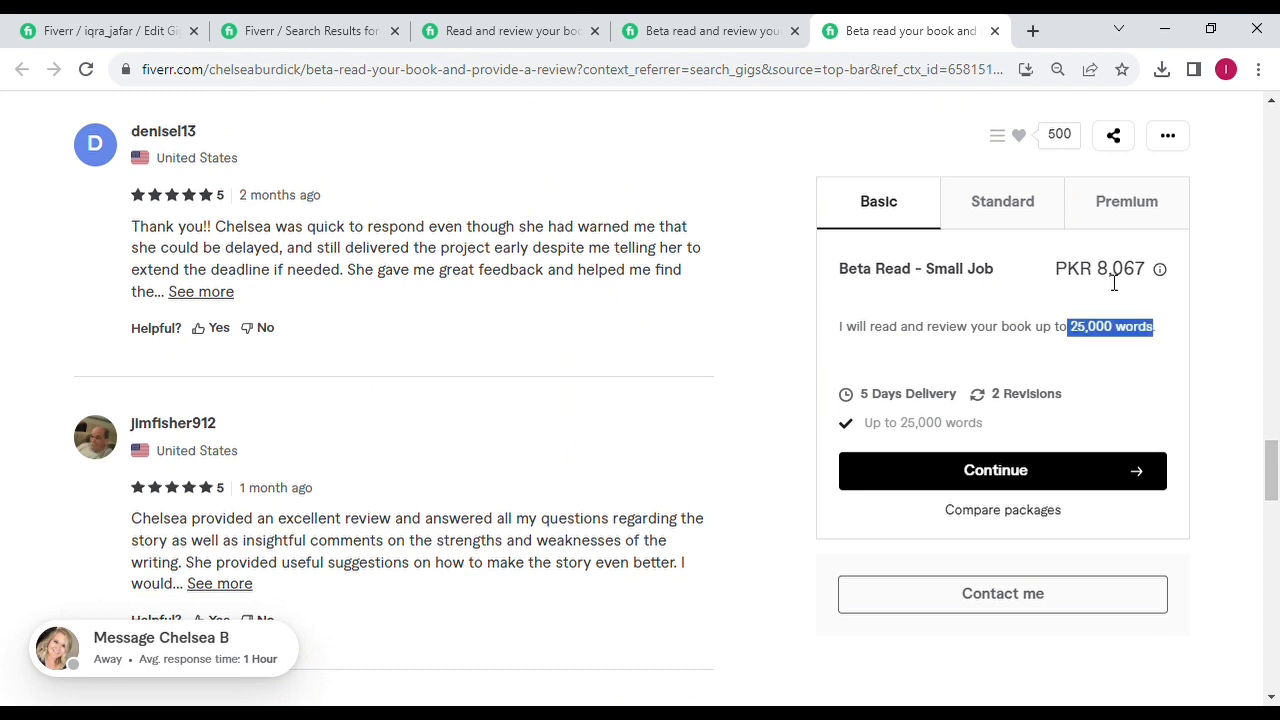
{"action": "left_click_drag", "start_coordinate": [1110, 274], "coordinate": [1163, 277]}
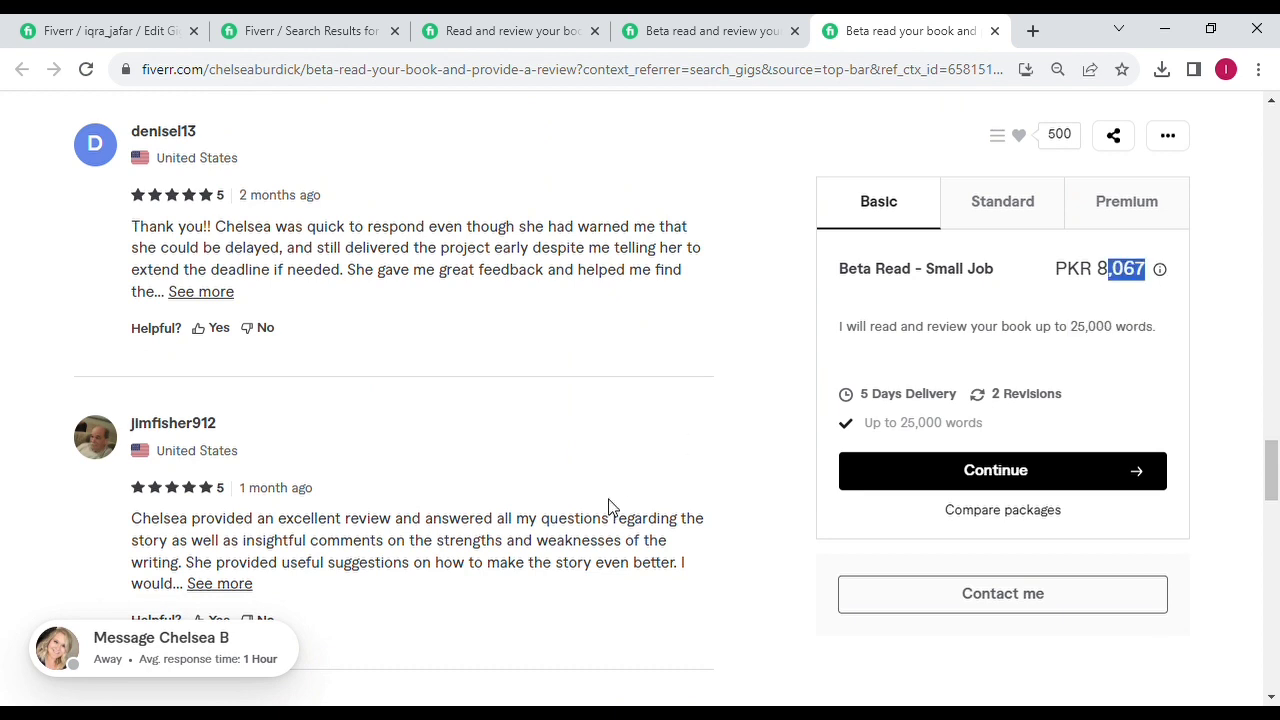
Step: Describe the new gig's Basic package as "25000 words", the Standard package as "35000" and the Premium package as "400000"
{"action": "left_click", "coordinate": [69, 21]}
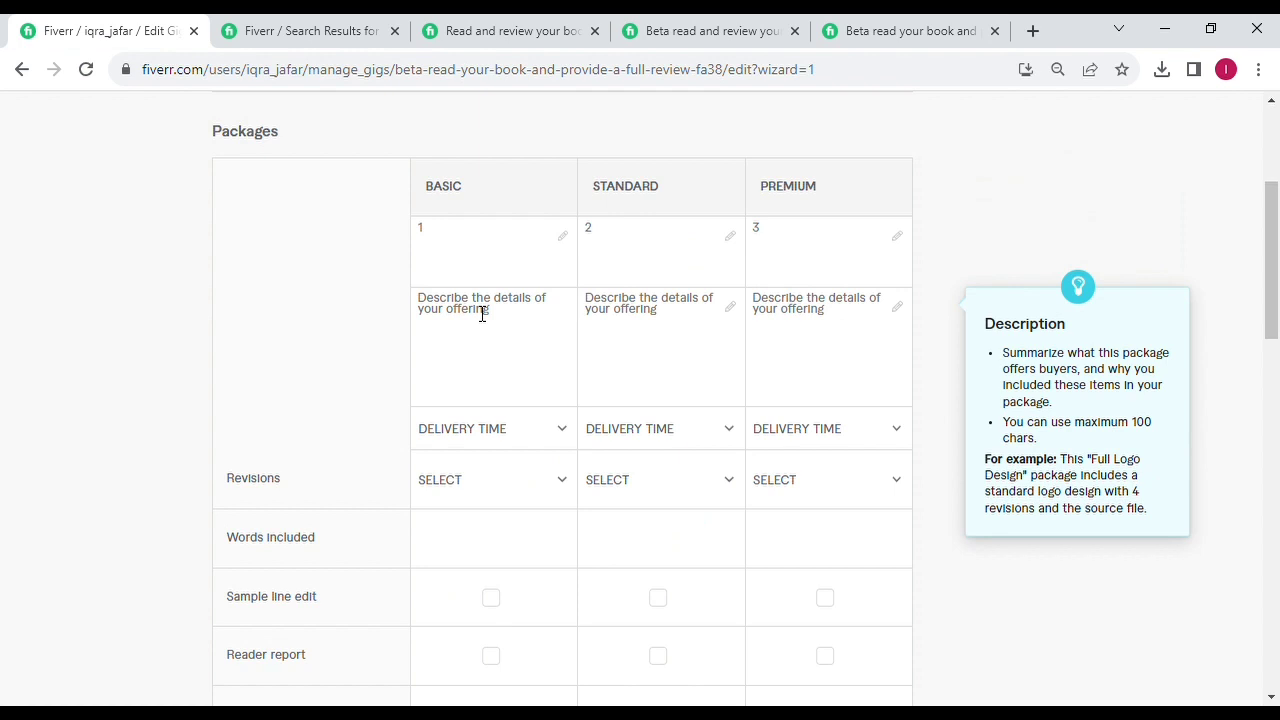
{"action": "type", "text": "2500 words"}
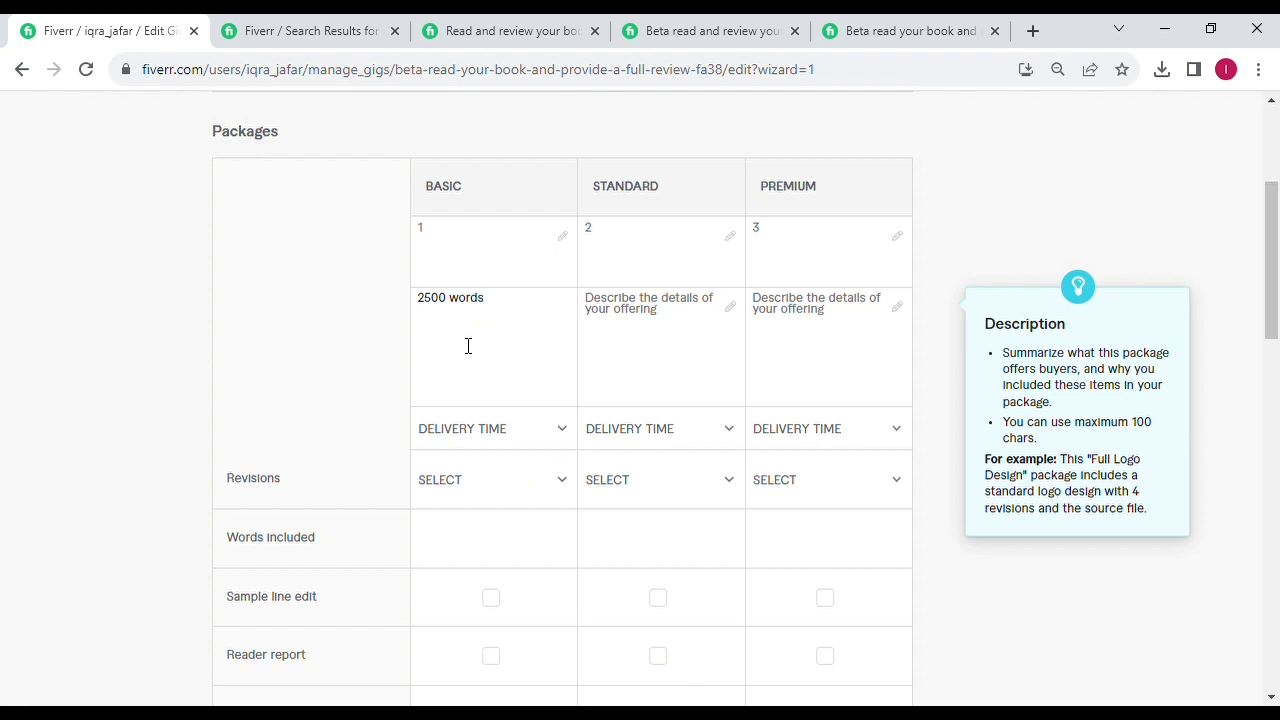
{"action": "left_click", "coordinate": [637, 327]}
{"action": "type", "text": "35000"}
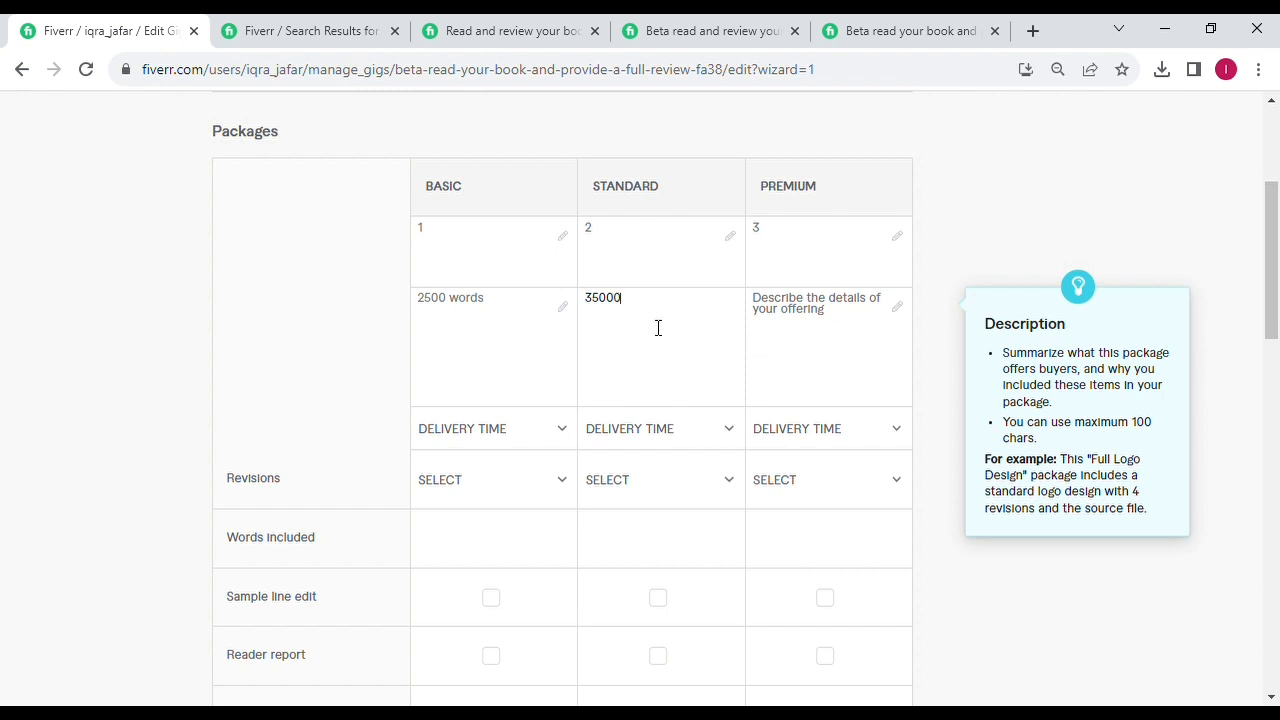
{"action": "left_click", "coordinate": [453, 309]}
{"action": "type", "text": "0"}
{"action": "left_click", "coordinate": [815, 336]}
{"action": "type", "text": "4"}
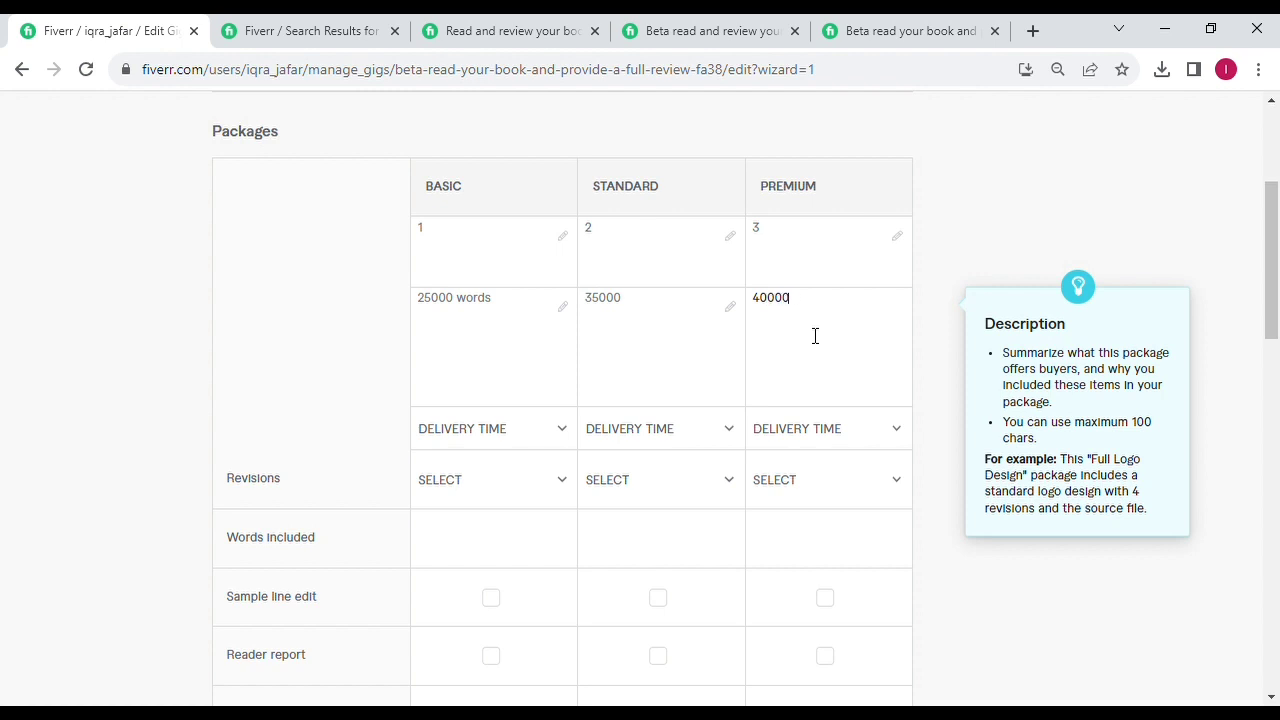
Step: Set the delivery time to 3 days for Basic and 4 days for both Standard and Premium
{"action": "left_click", "coordinate": [562, 438]}
{"action": "left_click", "coordinate": [497, 617]}
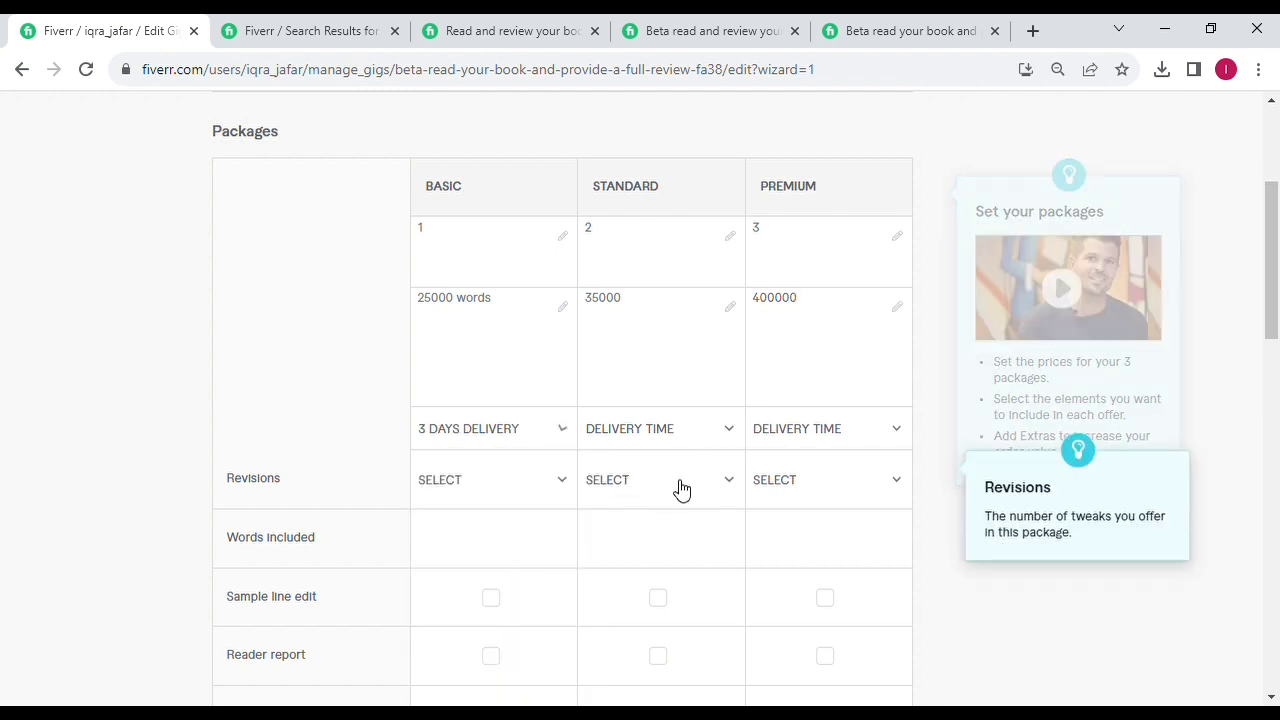
{"action": "left_click", "coordinate": [713, 430]}
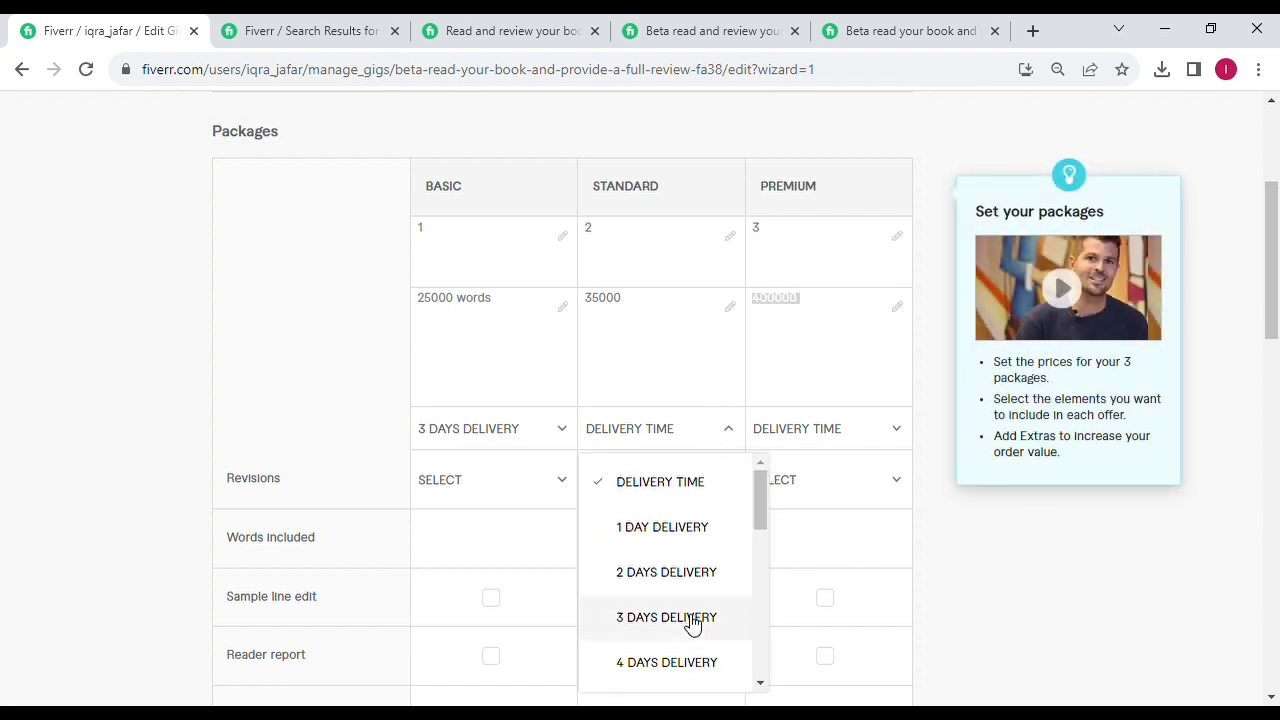
{"action": "left_click", "coordinate": [677, 664]}
{"action": "left_click", "coordinate": [860, 440]}
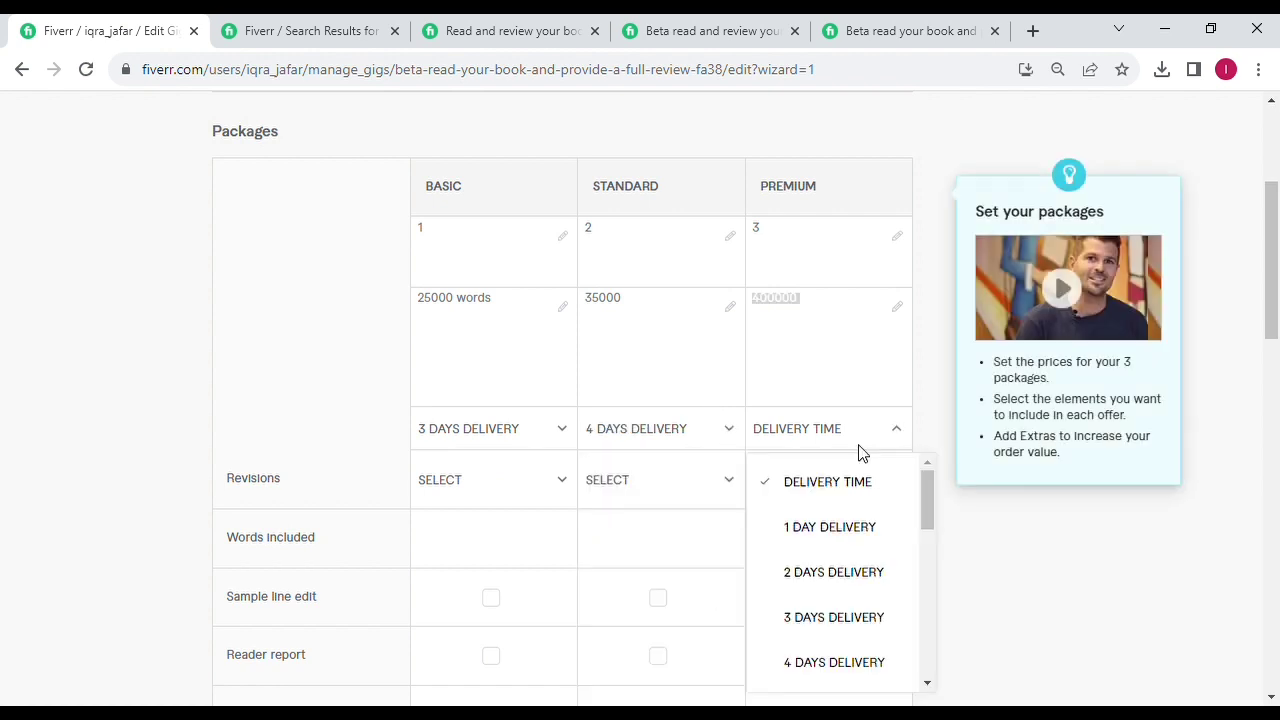
{"action": "left_click", "coordinate": [855, 665]}
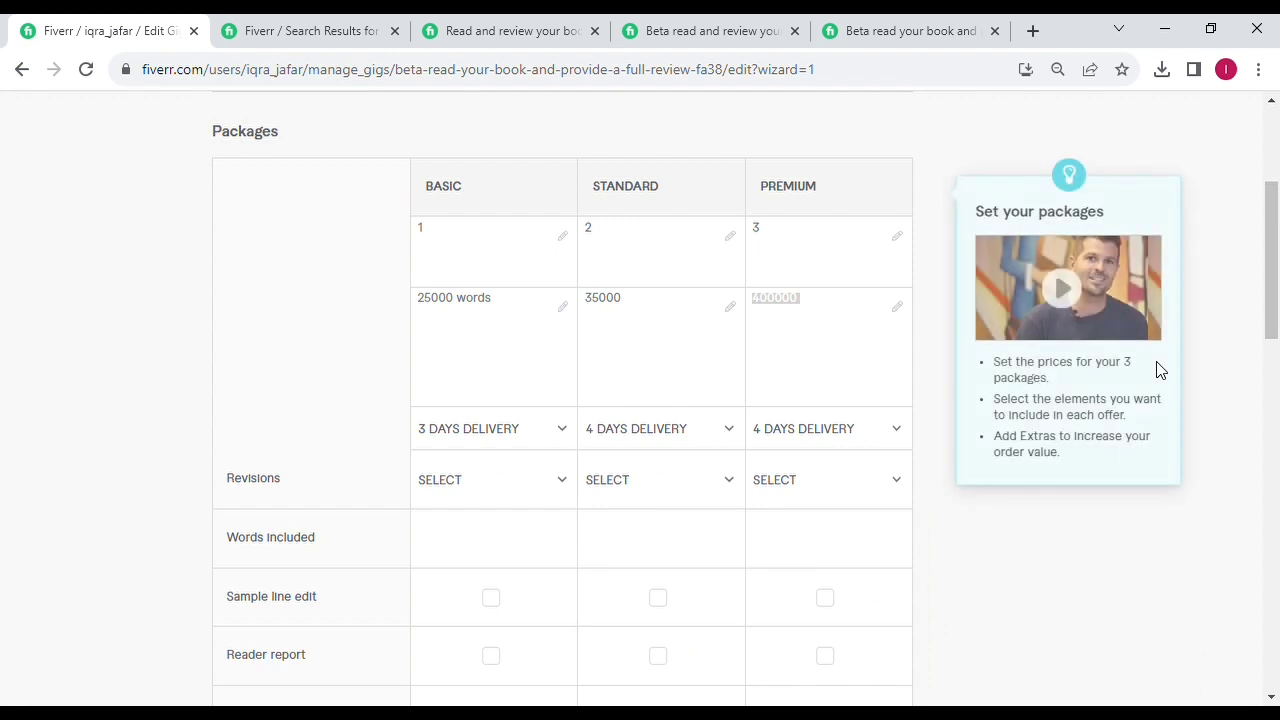
Step: Set the package prices to $35 for Basic, $45 for Standard and $40 for Premium
{"action": "scroll", "coordinate": [1277, 340], "scroll_direction": "down", "scroll_amount": 4}
{"action": "scroll", "coordinate": [1277, 340], "scroll_direction": "down", "scroll_amount": 1}
{"action": "left_click", "coordinate": [560, 216]}
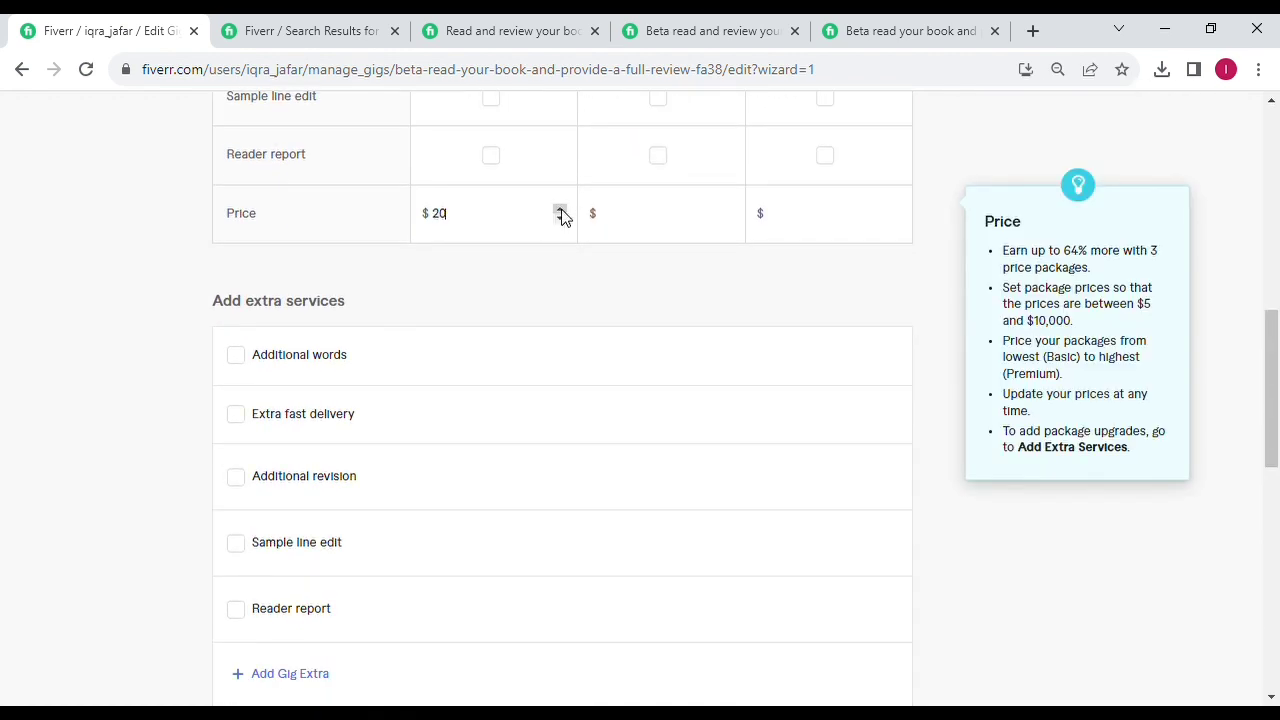
{"action": "left_click", "coordinate": [729, 218]}
{"action": "type", "text": "15"}
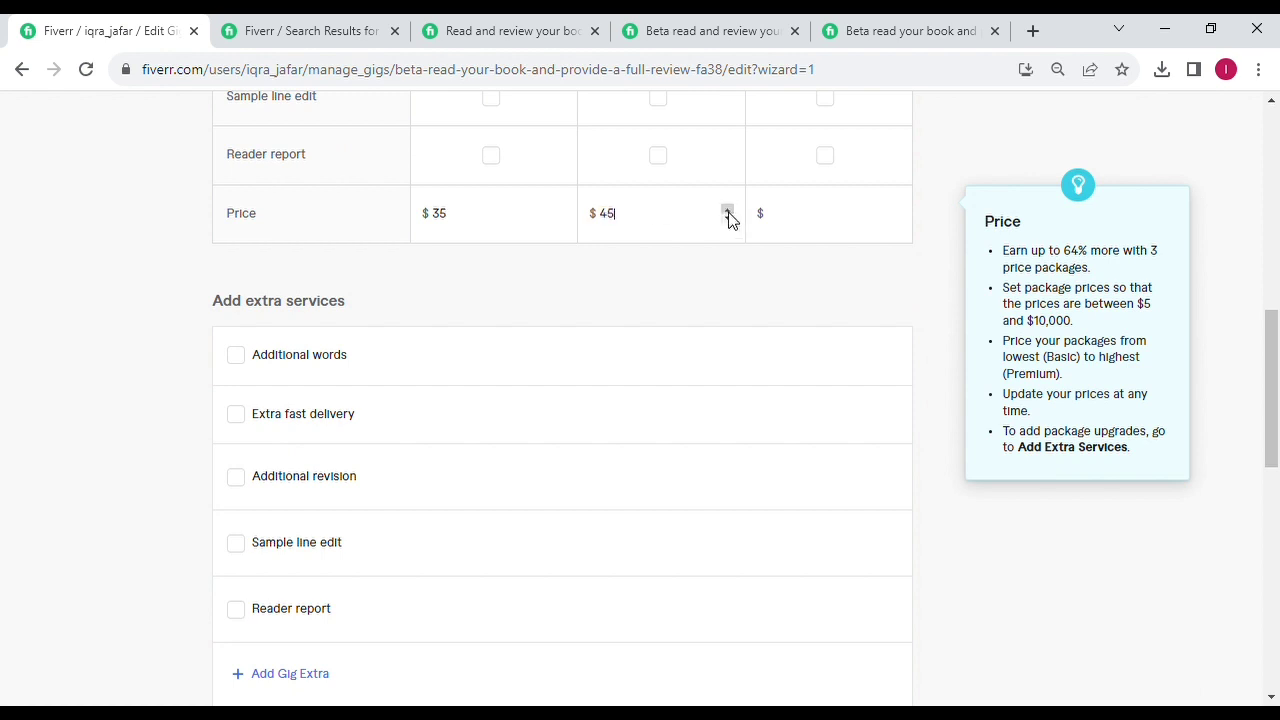
{"action": "left_click", "coordinate": [895, 216]}
{"action": "type", "text": "15"}
{"action": "left_click", "coordinate": [895, 212]}
{"action": "left_click_drag", "start_coordinate": [1274, 386], "coordinate": [1277, 448]}
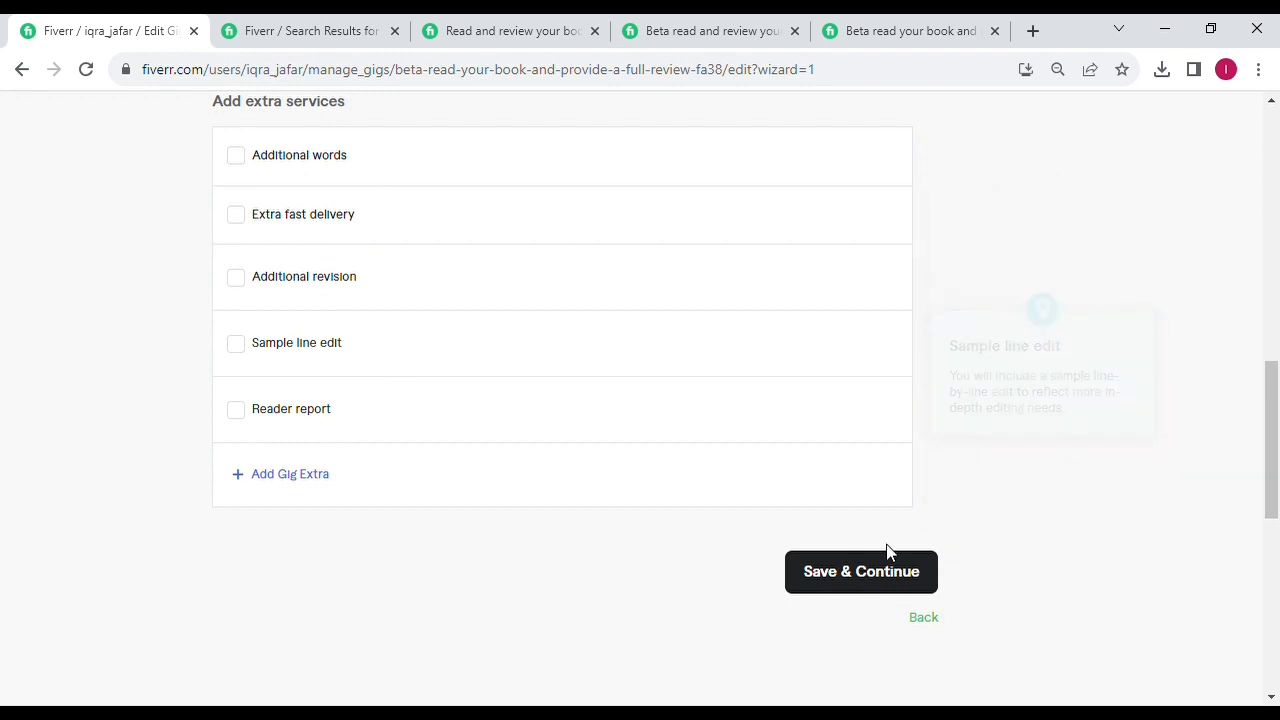
Step: Set the Premium package price to $55 and save the pricing section to continue to the description
{"action": "left_click", "coordinate": [905, 580]}
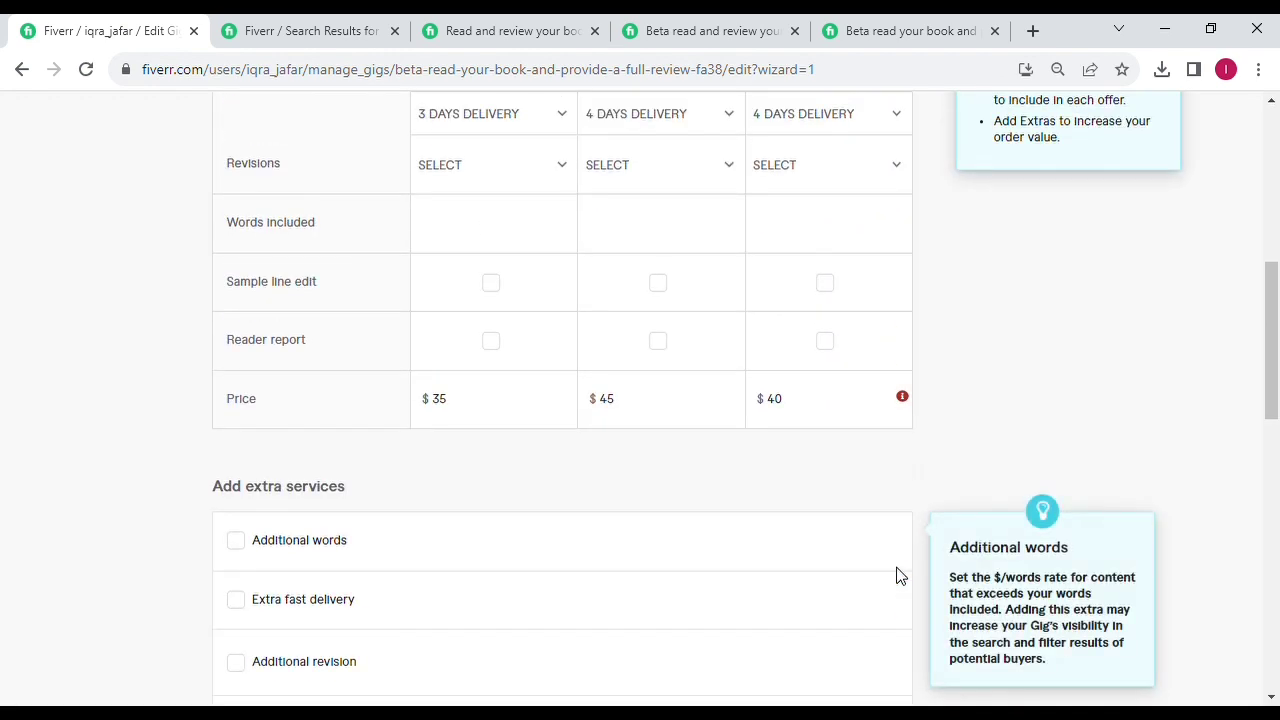
{"action": "mouse_move", "coordinate": [902, 400]}
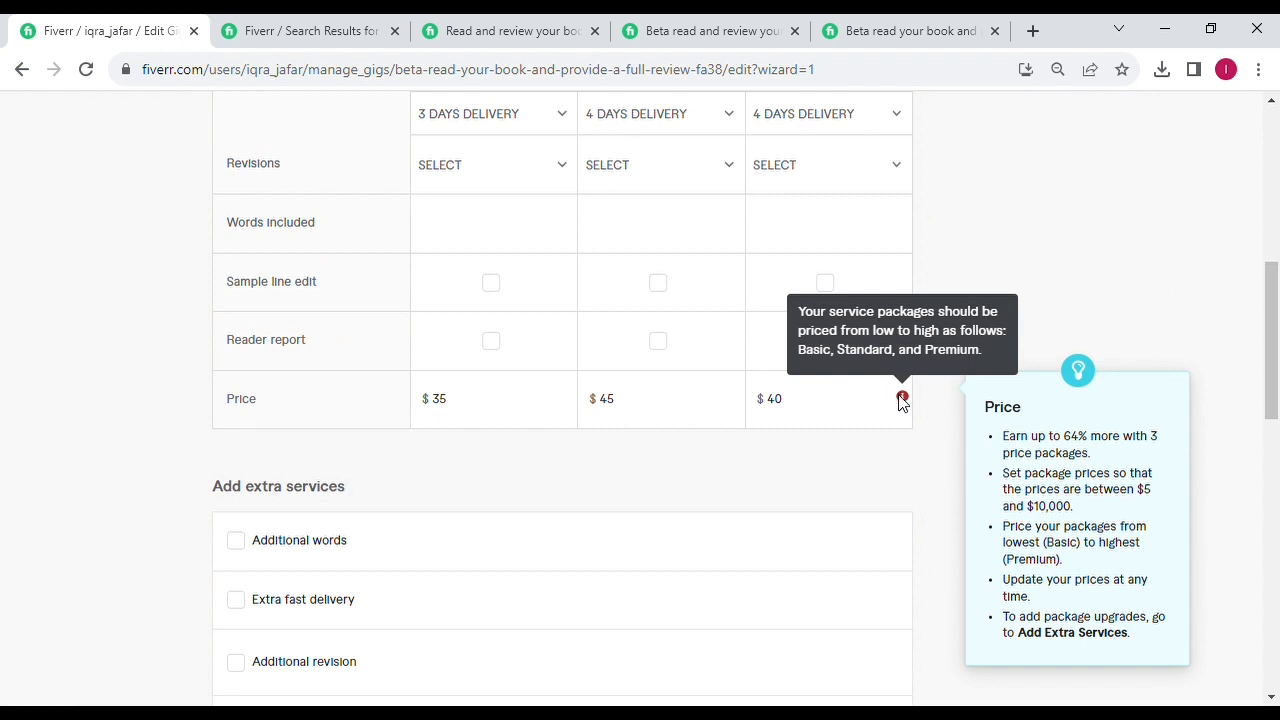
{"action": "left_click", "coordinate": [896, 400]}
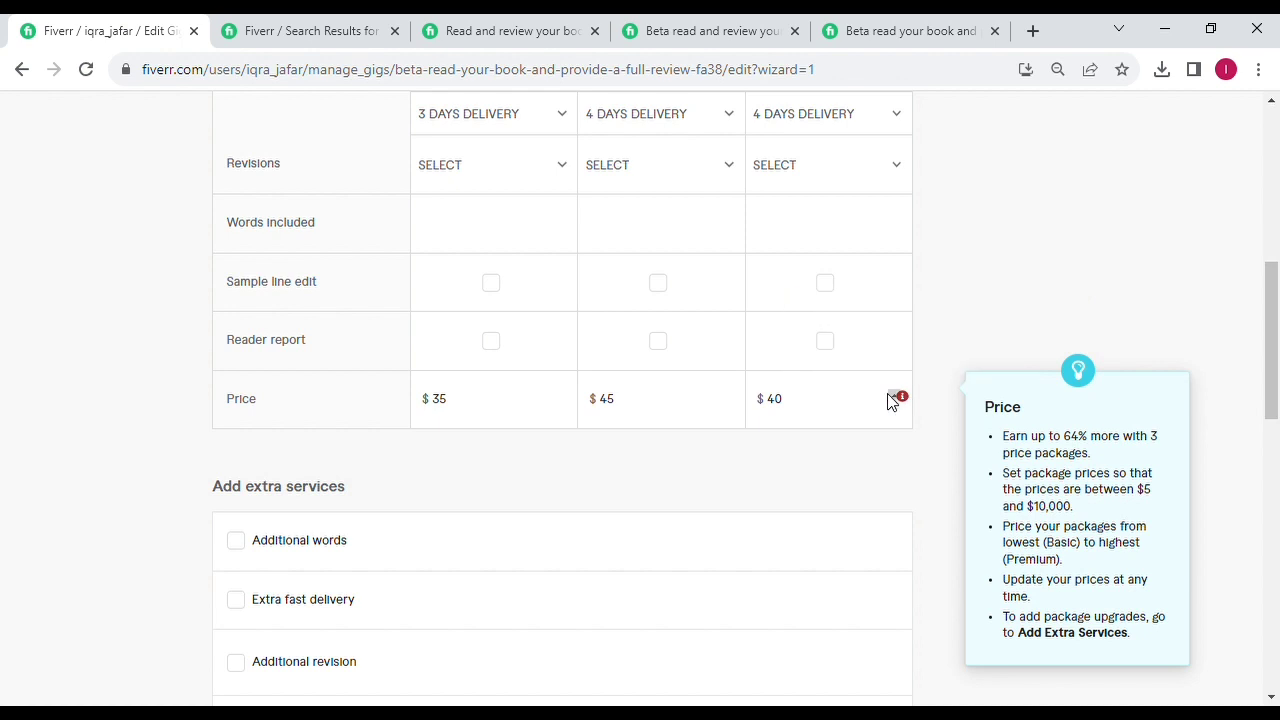
{"action": "key", "text": "BackSpace"}
{"action": "key", "text": "BackSpace"}
{"action": "type", "text": "55"}
{"action": "scroll", "coordinate": [896, 400], "scroll_direction": "down", "scroll_amount": 5}
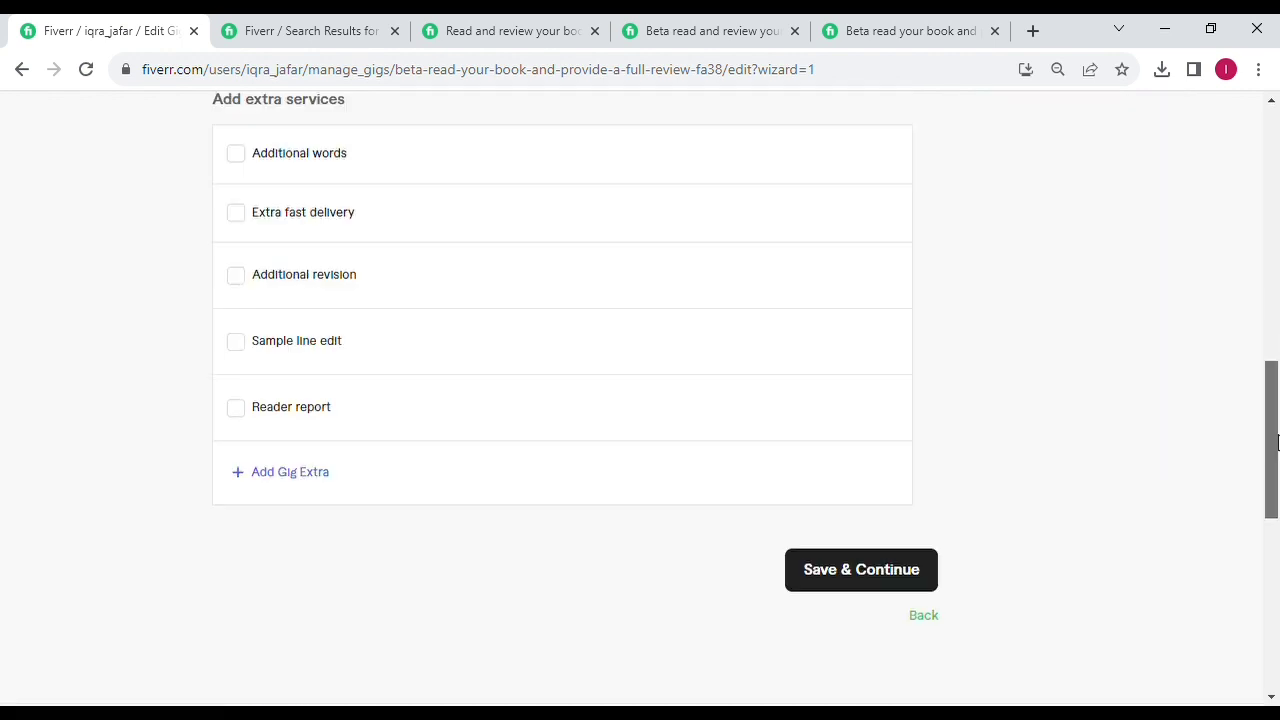
{"action": "left_click", "coordinate": [870, 405]}
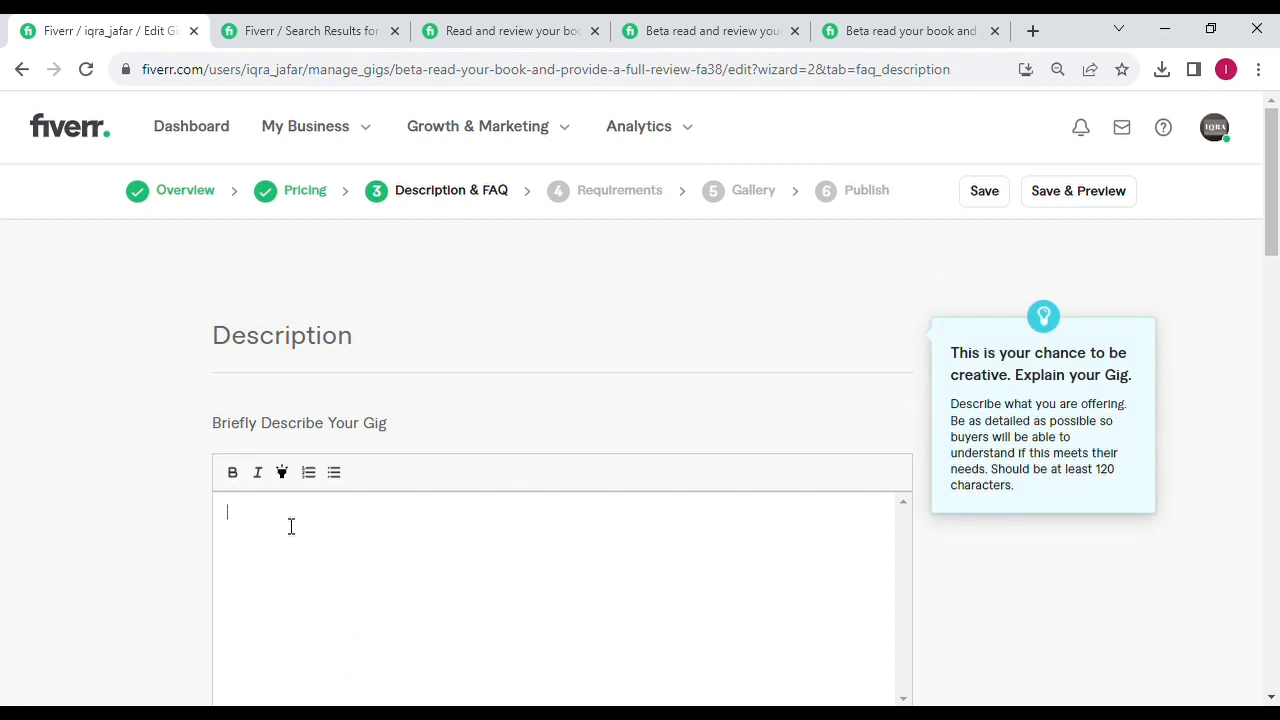
{"action": "left_click", "coordinate": [553, 503]}
{"action": "scroll", "coordinate": [1277, 215], "scroll_direction": "down", "scroll_amount": 1}
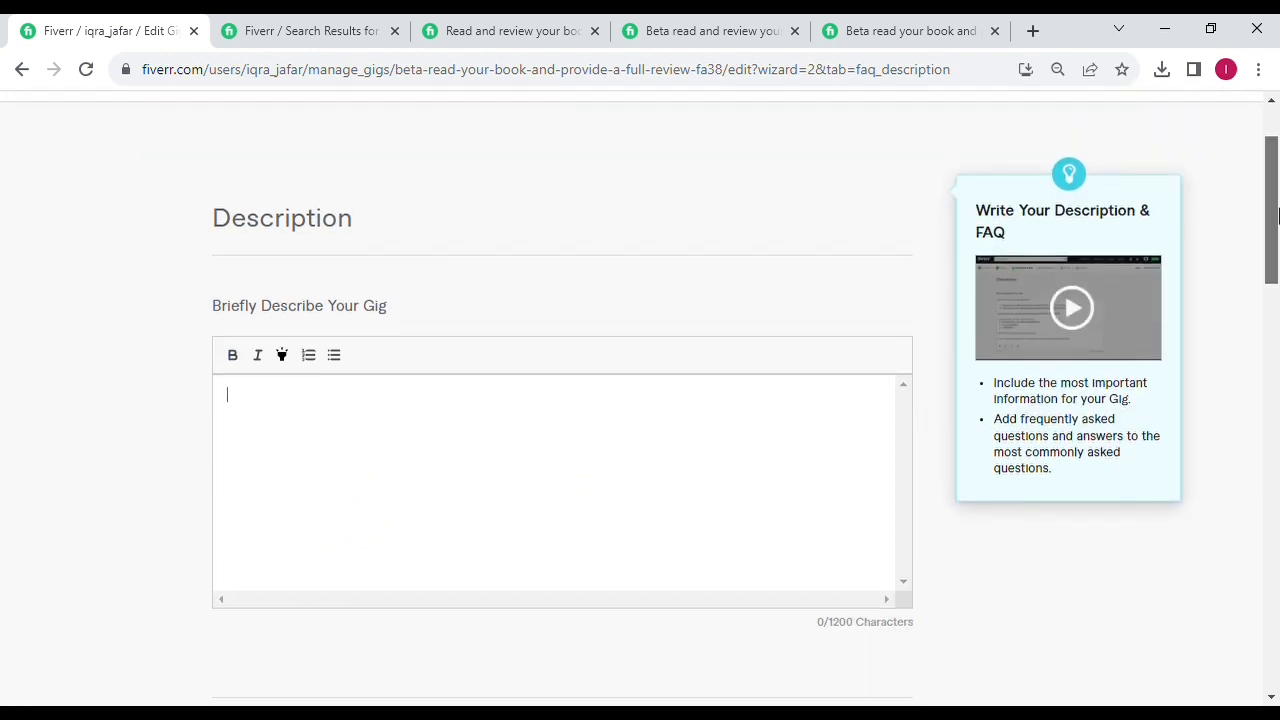
{"action": "scroll", "coordinate": [1277, 215], "scroll_direction": "up", "scroll_amount": 1}
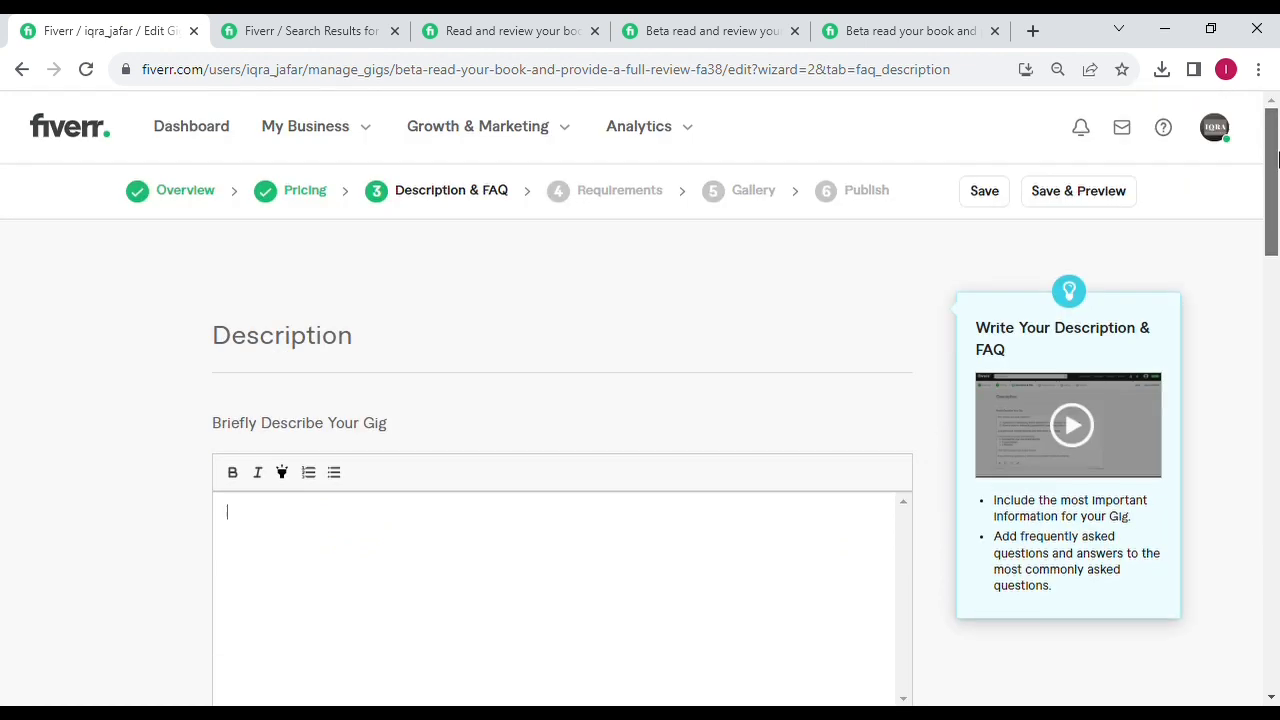
Step: Search Google for "chatgpt" in a new browser tab and open ChatGPT from the OpenAI site
{"action": "left_click", "coordinate": [1034, 31]}
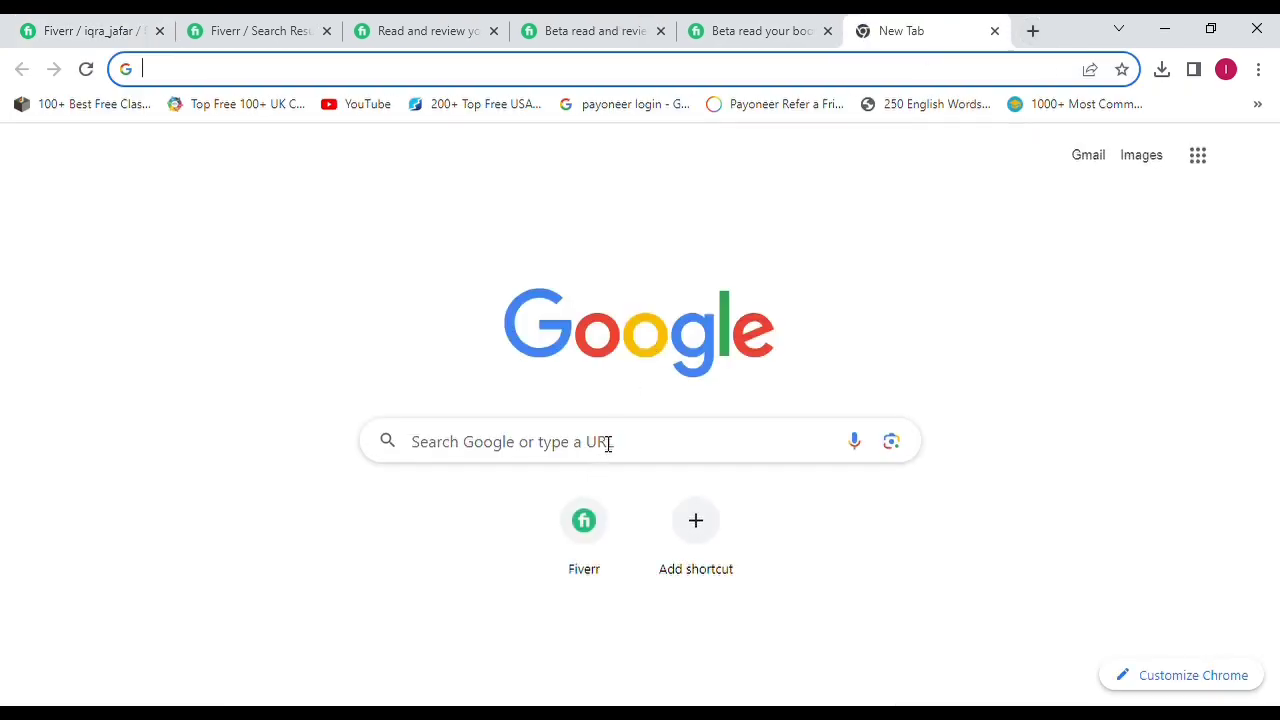
{"action": "left_click", "coordinate": [610, 441]}
{"action": "type", "text": "chat"}
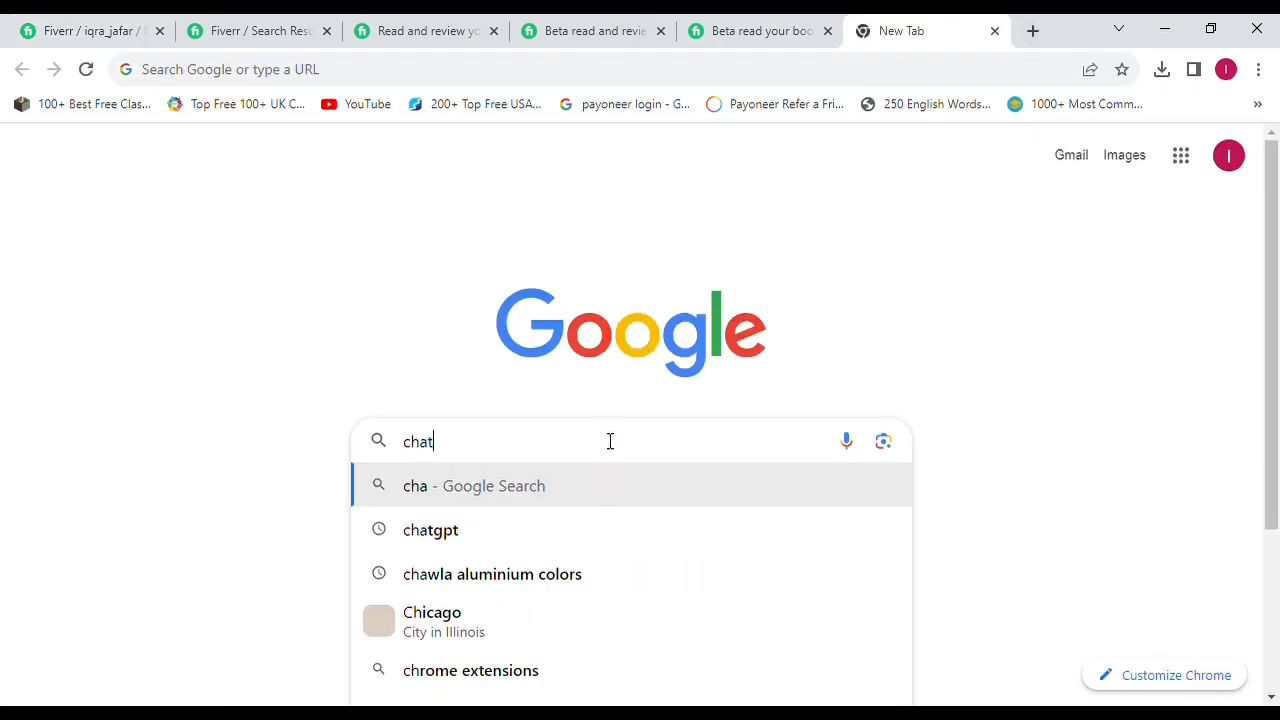
{"action": "left_click", "coordinate": [530, 531]}
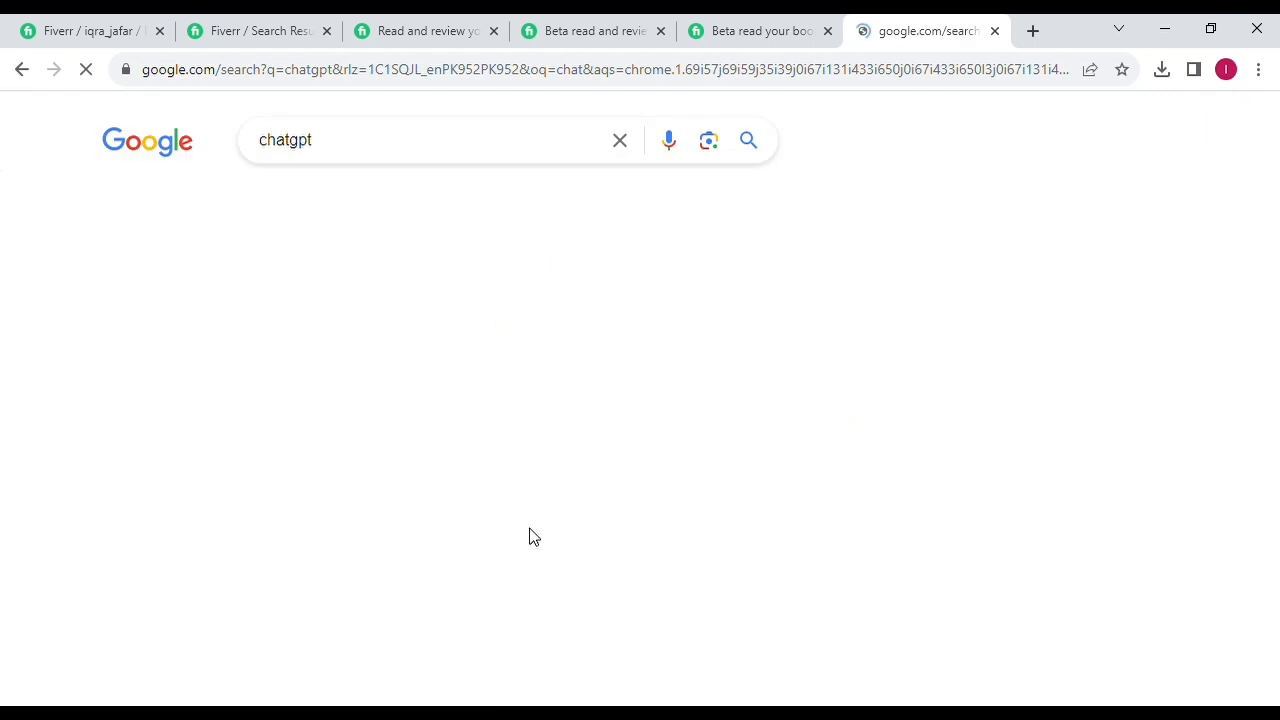
{"action": "left_click", "coordinate": [250, 656]}
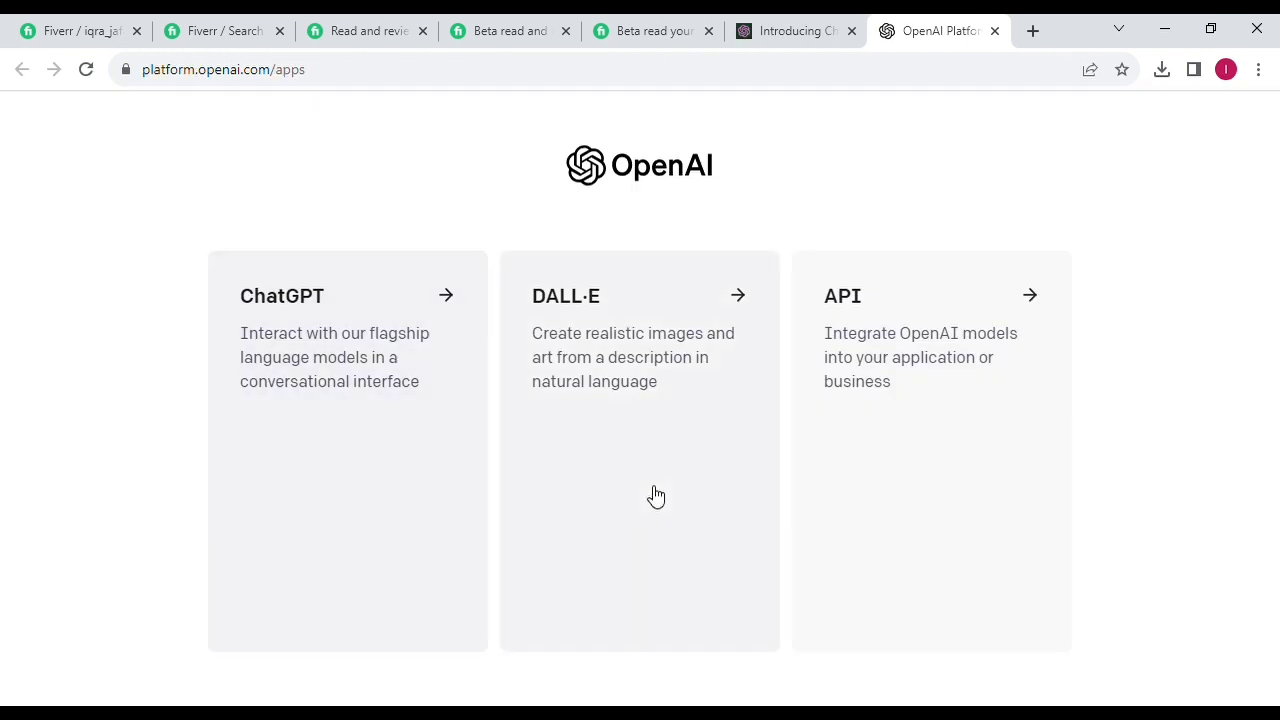
{"action": "left_click", "coordinate": [330, 411]}
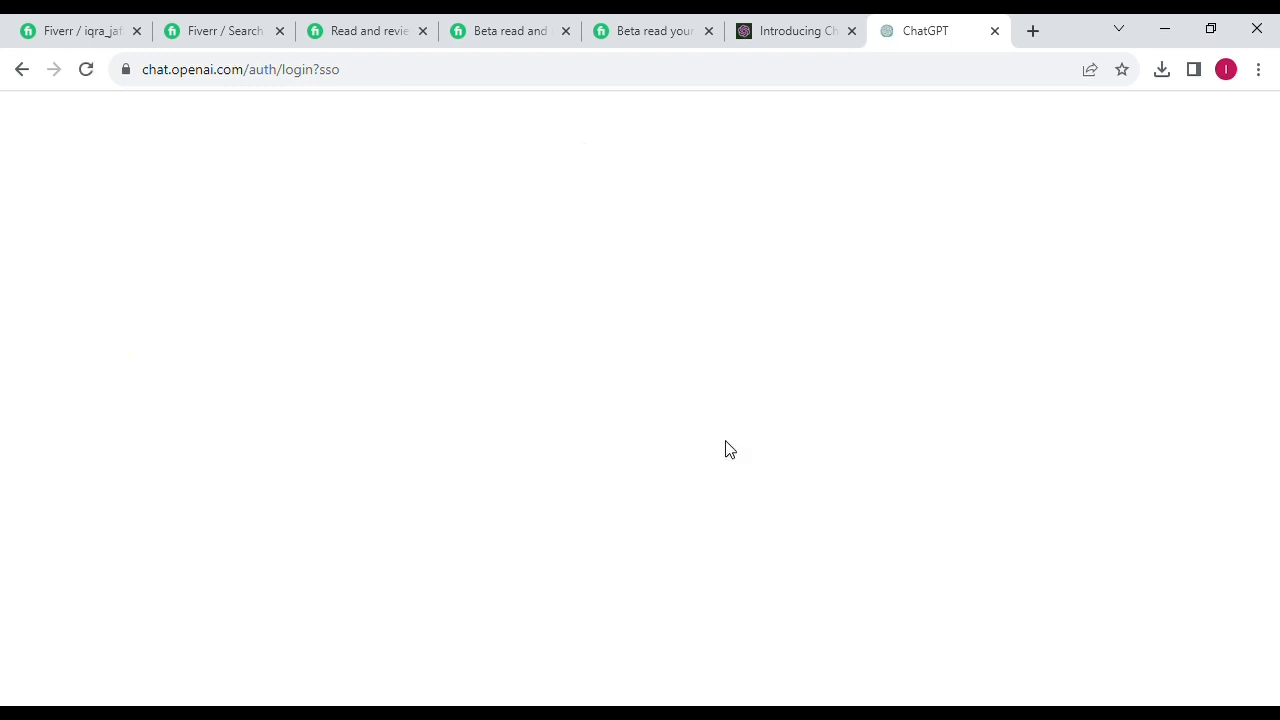
Step: Return to the Fiverr gig's overview and copy the title text "beta read your book and provide a full review"
{"action": "left_click", "coordinate": [66, 26]}
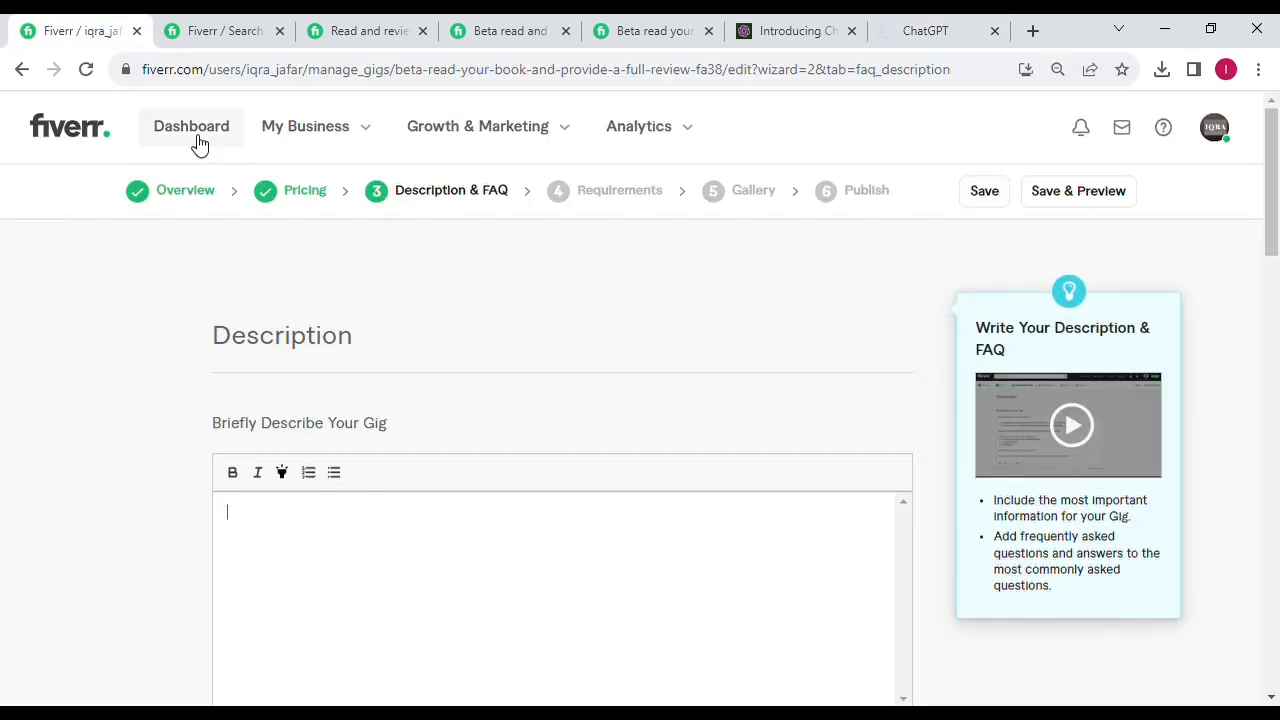
{"action": "left_click", "coordinate": [182, 192]}
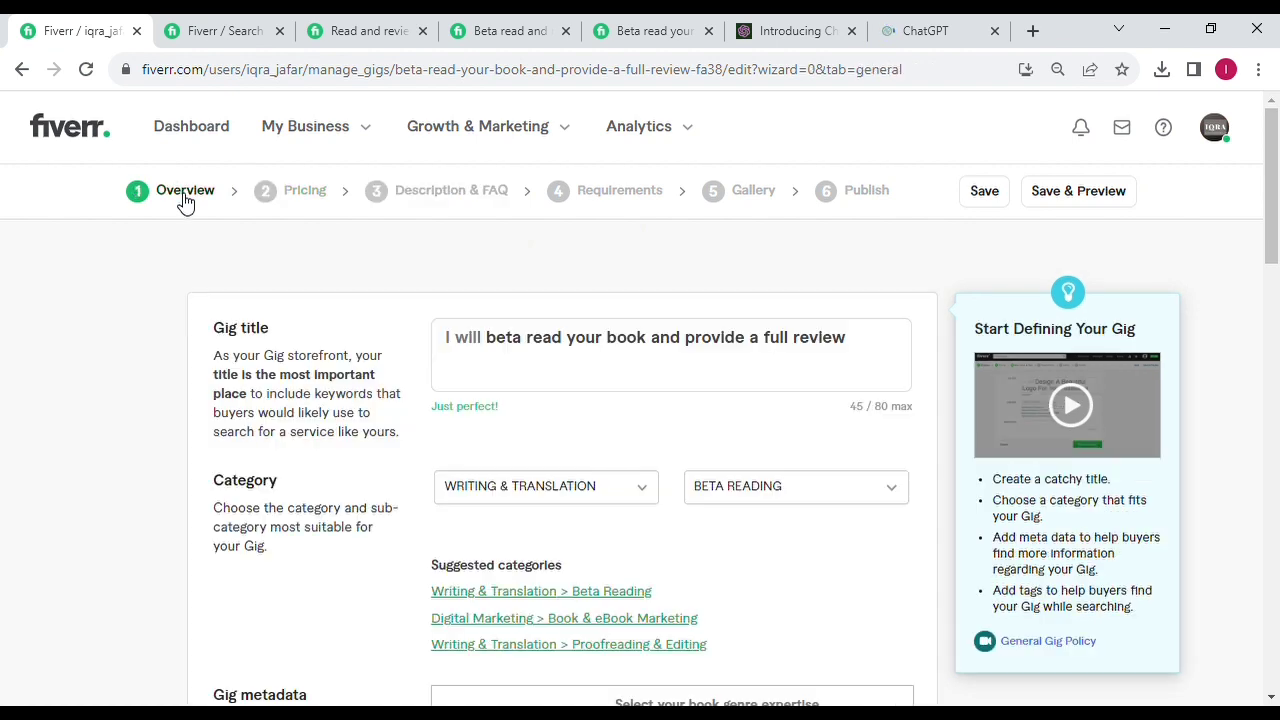
{"action": "left_click_drag", "start_coordinate": [486, 340], "coordinate": [866, 354]}
{"action": "key", "text": "ctrl+c"}
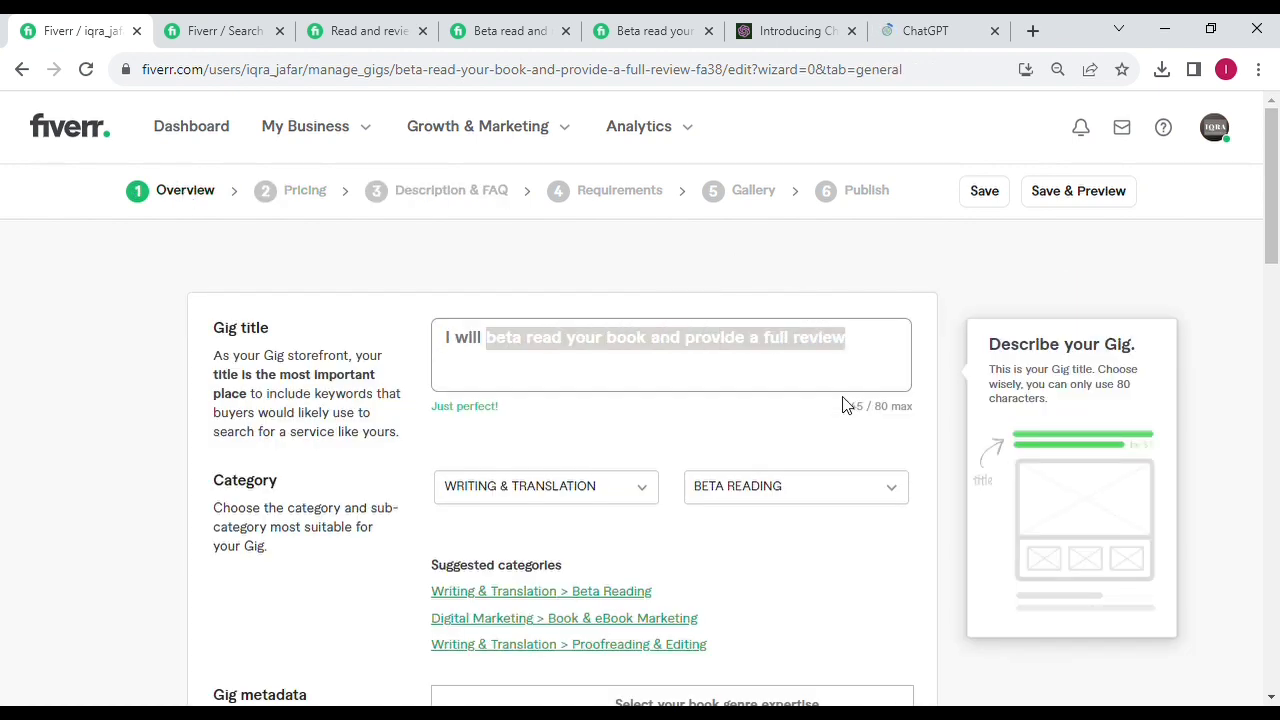
Step: Ask ChatGPT to write a description of gig title "I will beta read your book and provide a full review"
{"action": "left_click", "coordinate": [938, 24]}
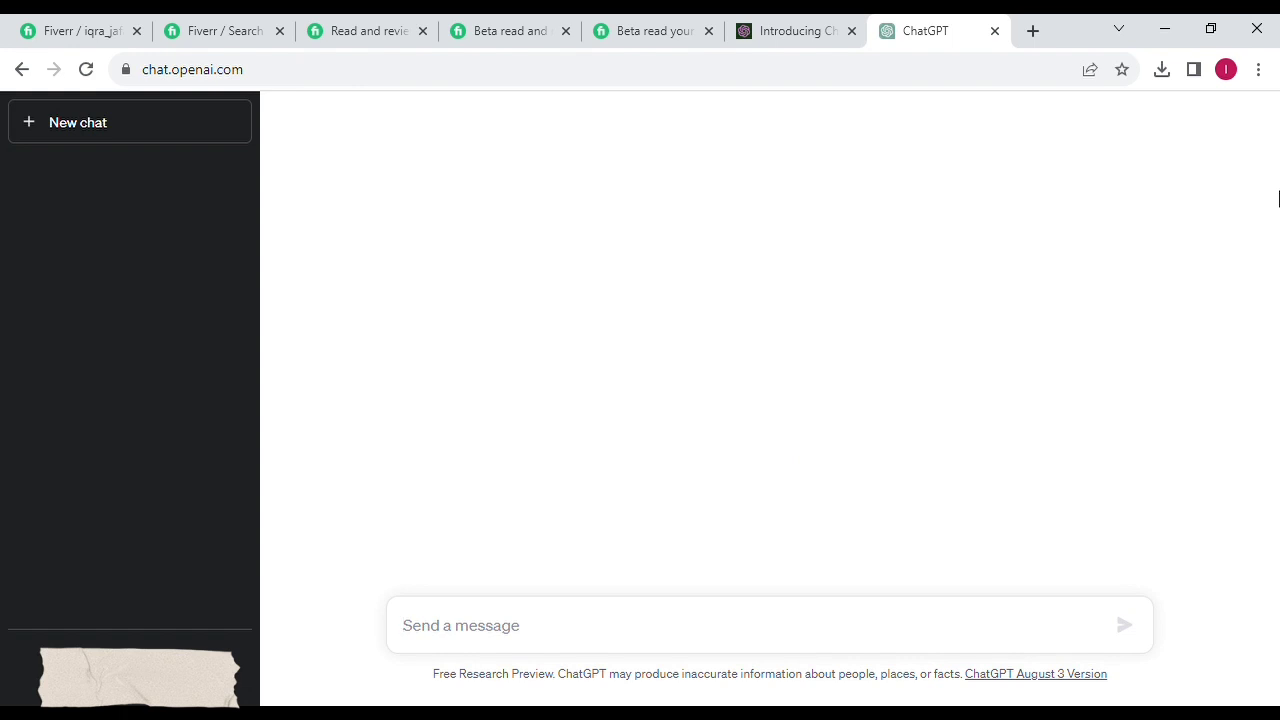
{"action": "type", "text": "w"}
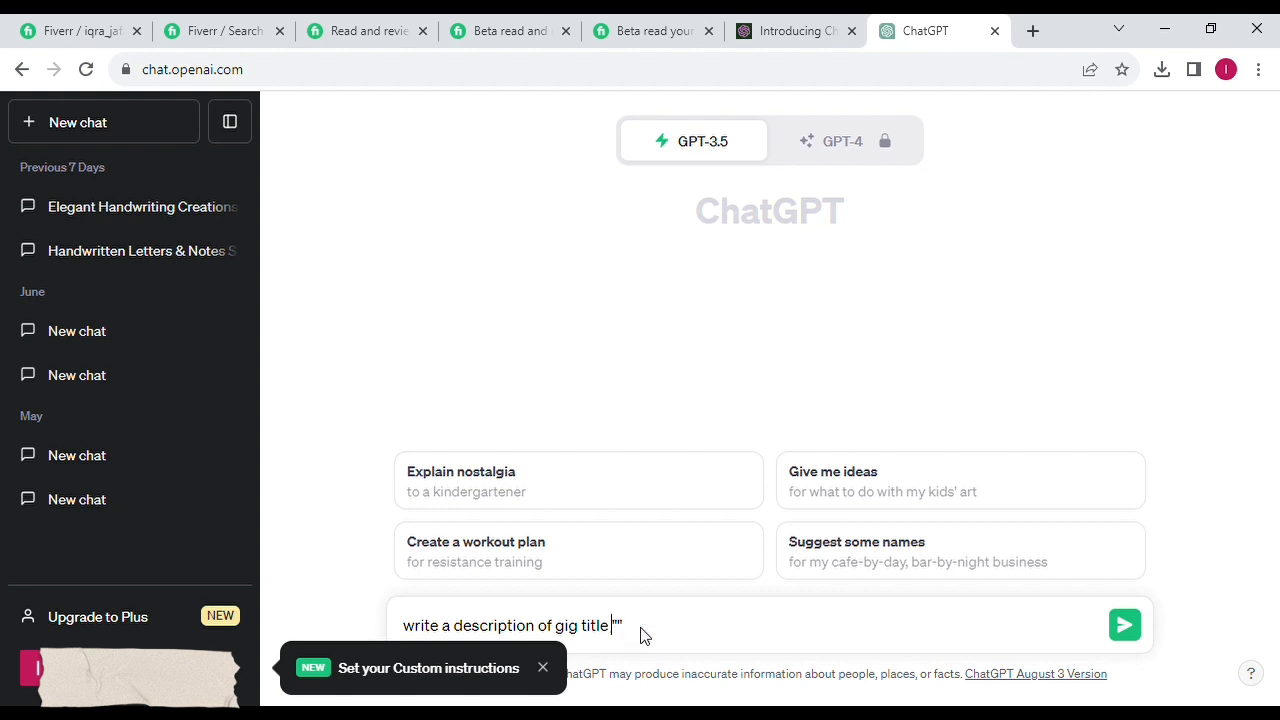
{"action": "key", "text": "ctrl+v"}
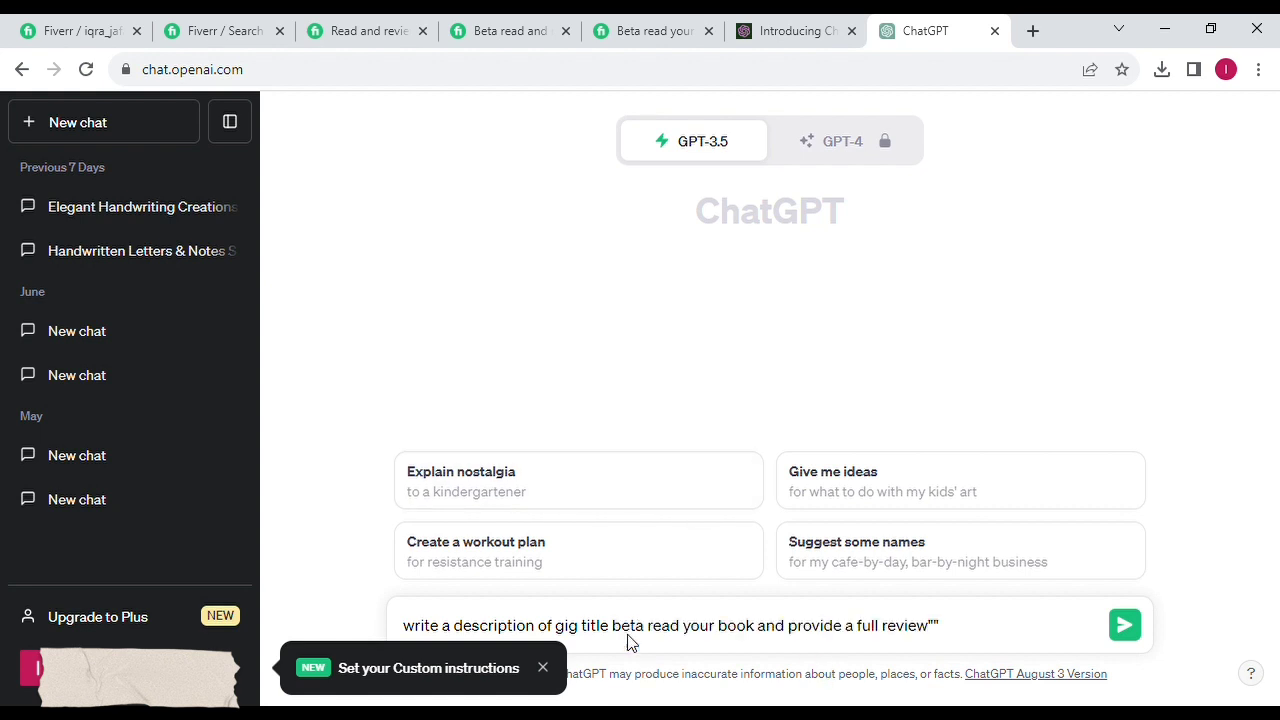
{"action": "key", "text": "BackSpace"}
{"action": "key", "text": "BackSpace"}
{"action": "key", "text": "BackSpace"}
{"action": "type", "text": "le I will"}
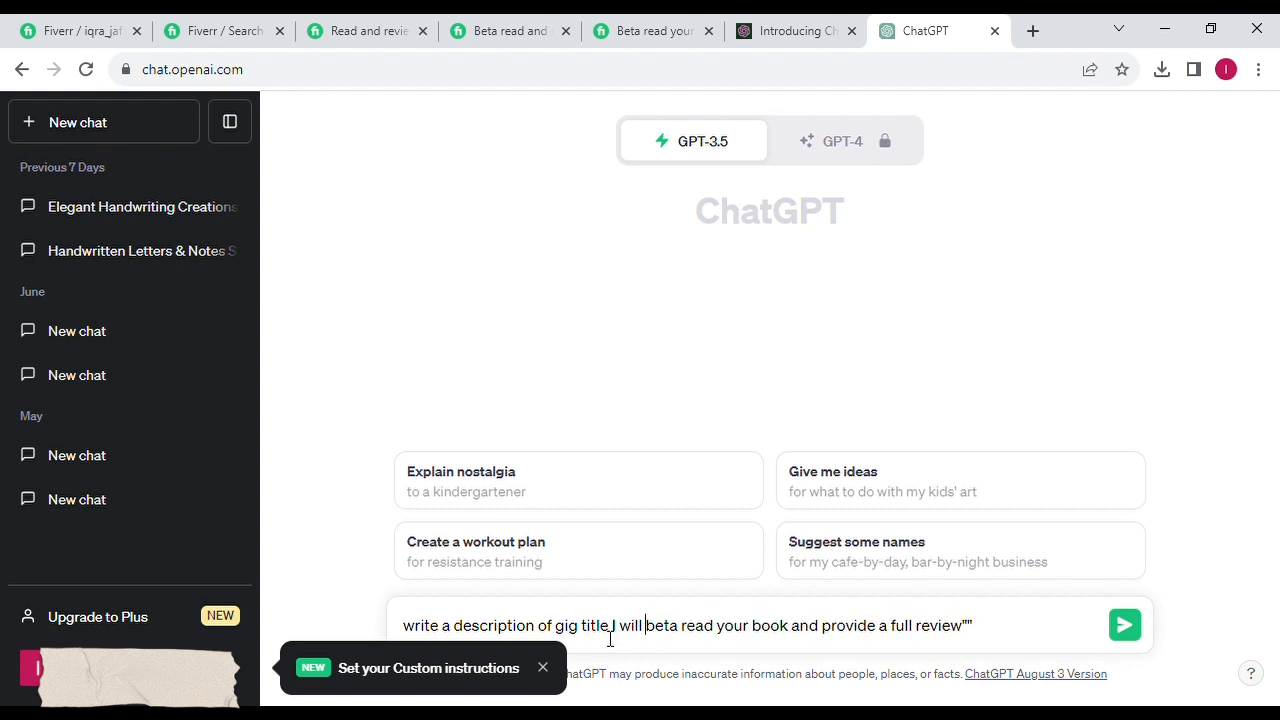
{"action": "left_click", "coordinate": [613, 630]}
{"action": "type", "text": "\""}
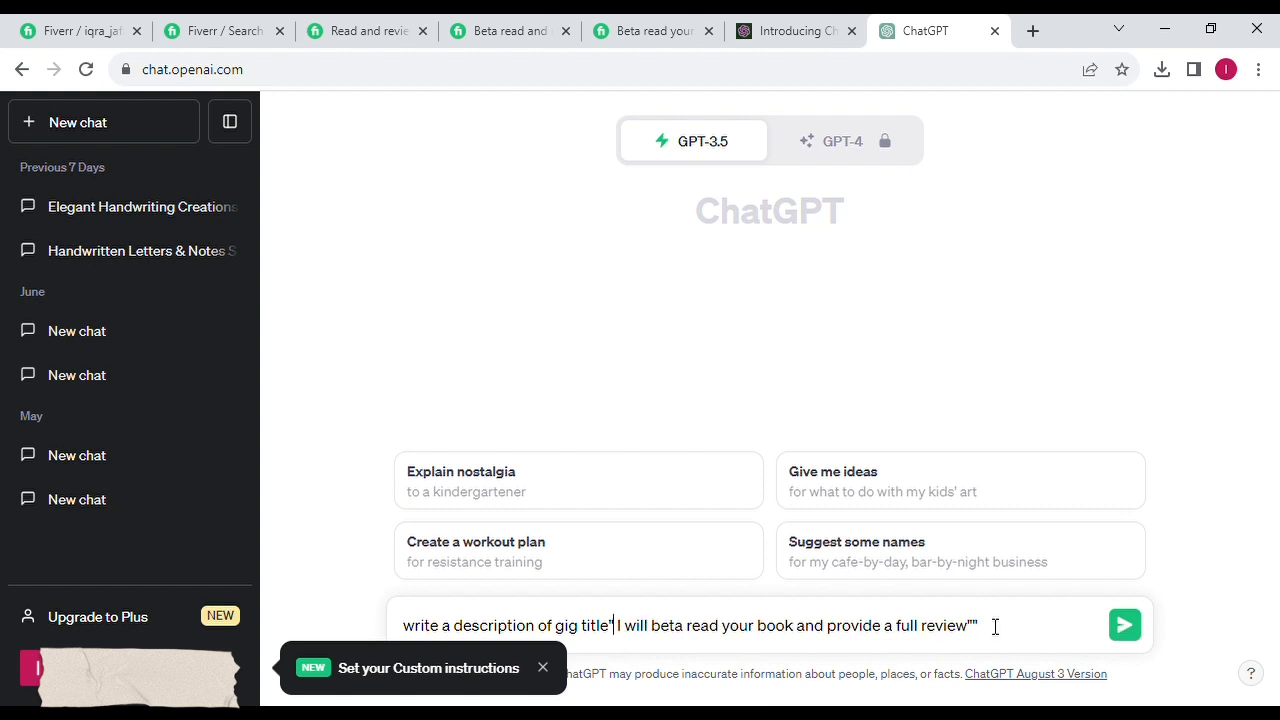
{"action": "key", "text": "Return"}
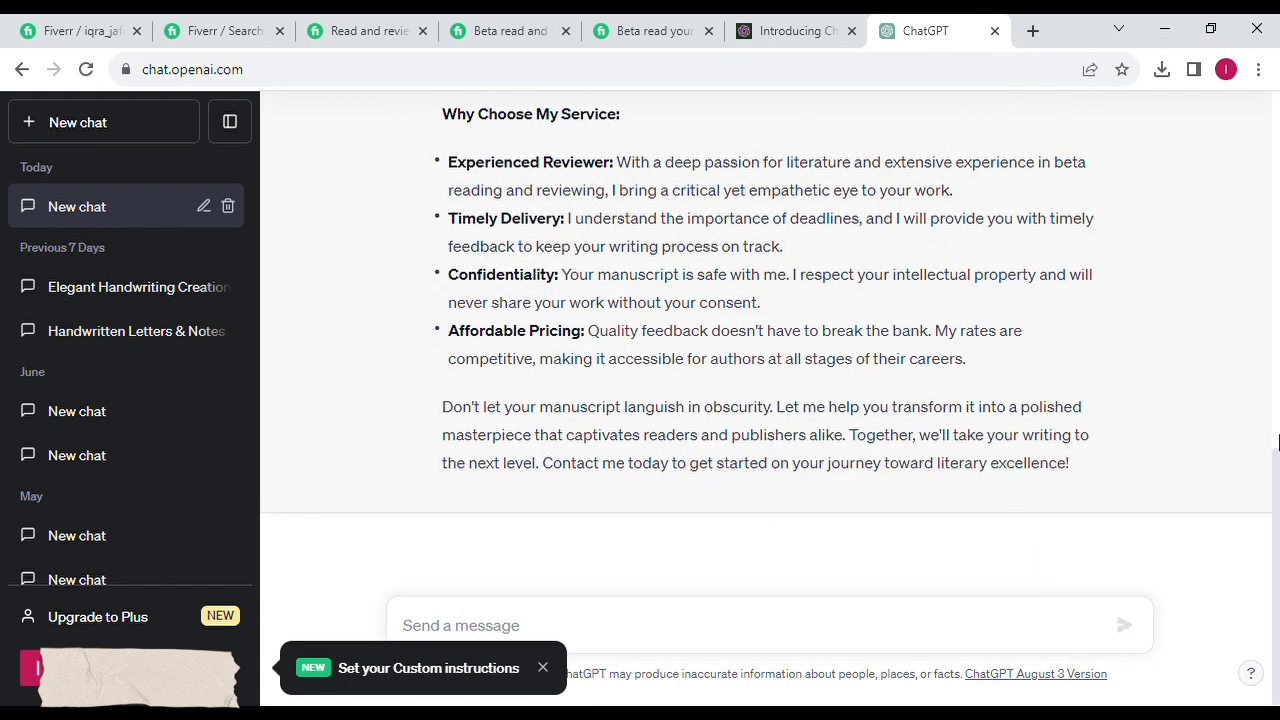
Step: Copy ChatGPT's generated description text and paste it into the Fiverr gig's description
{"action": "left_click_drag", "start_coordinate": [1278, 460], "coordinate": [1278, 205]}
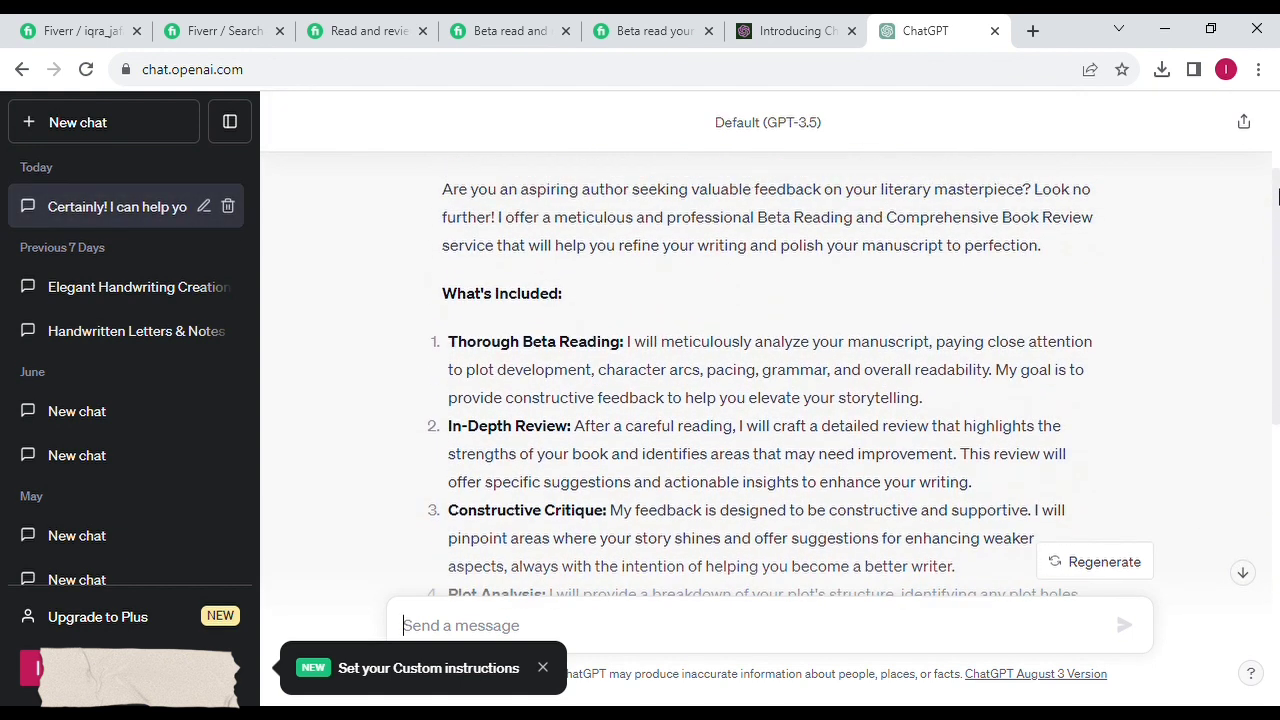
{"action": "left_click_drag", "start_coordinate": [442, 292], "coordinate": [970, 350]}
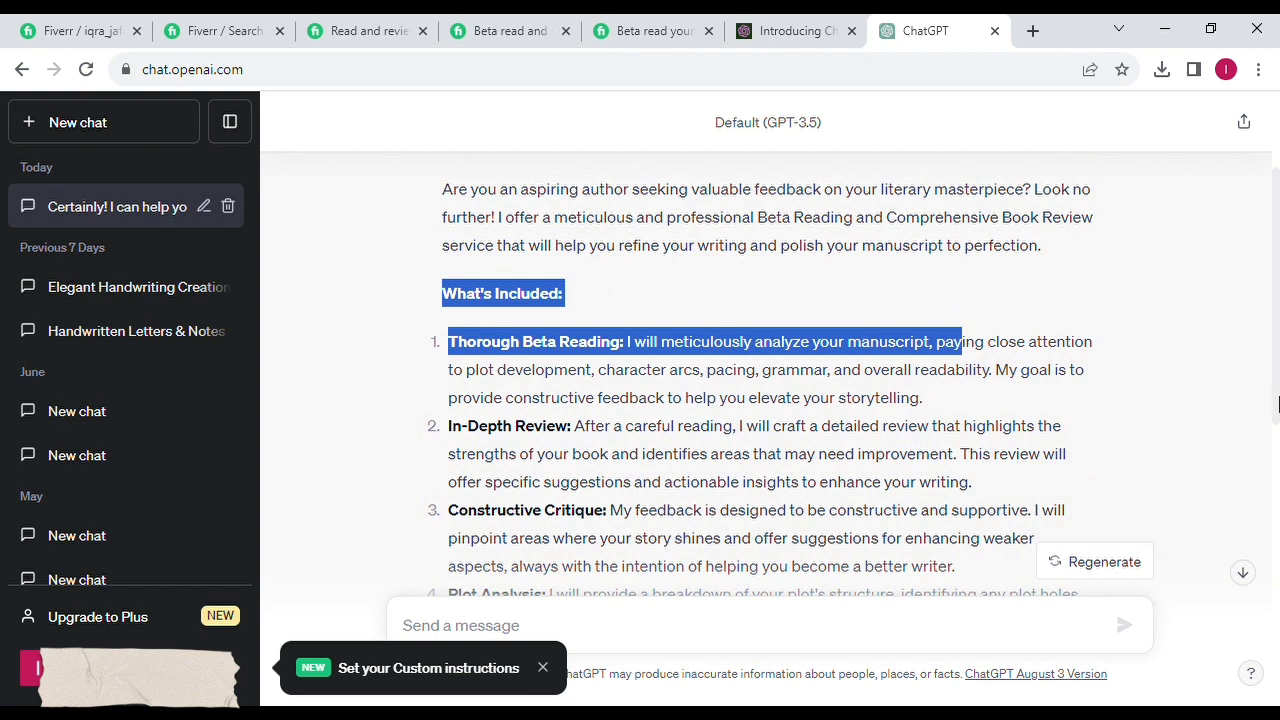
{"action": "scroll", "coordinate": [700, 400], "scroll_direction": "up", "scroll_amount": 2}
{"action": "left_click_drag", "start_coordinate": [436, 332], "coordinate": [760, 600]}
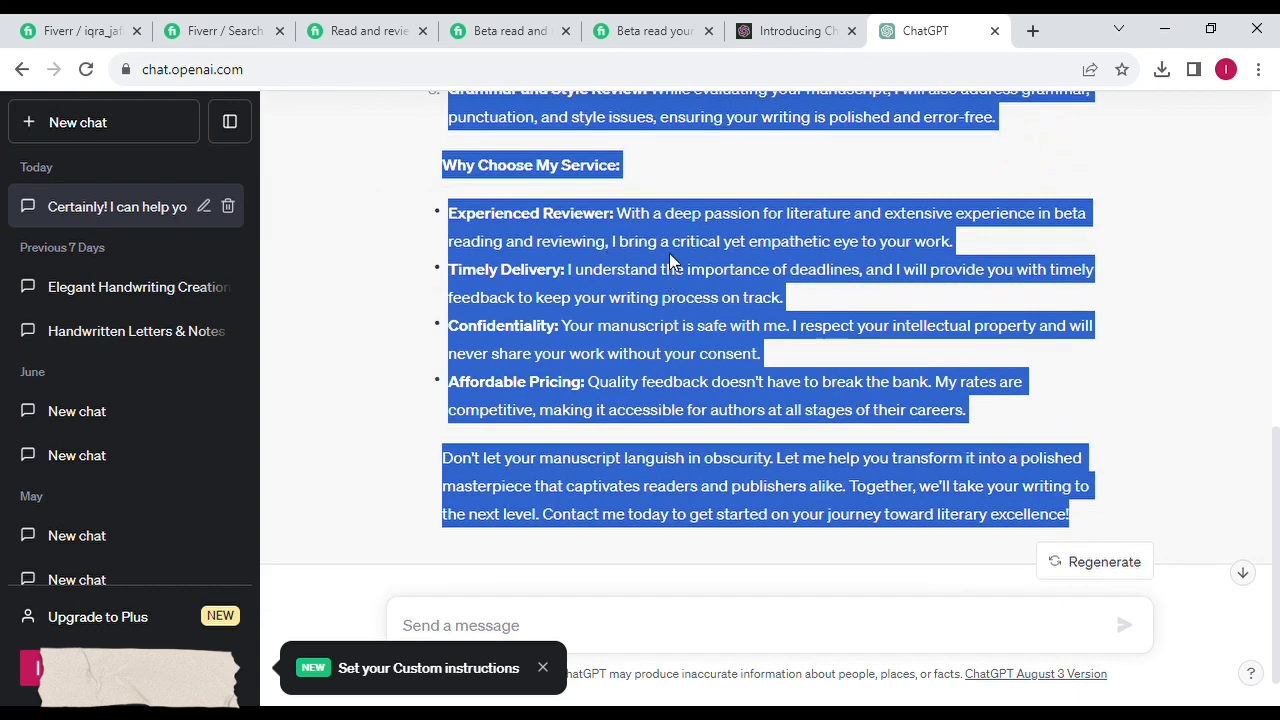
{"action": "left_click", "coordinate": [95, 31]}
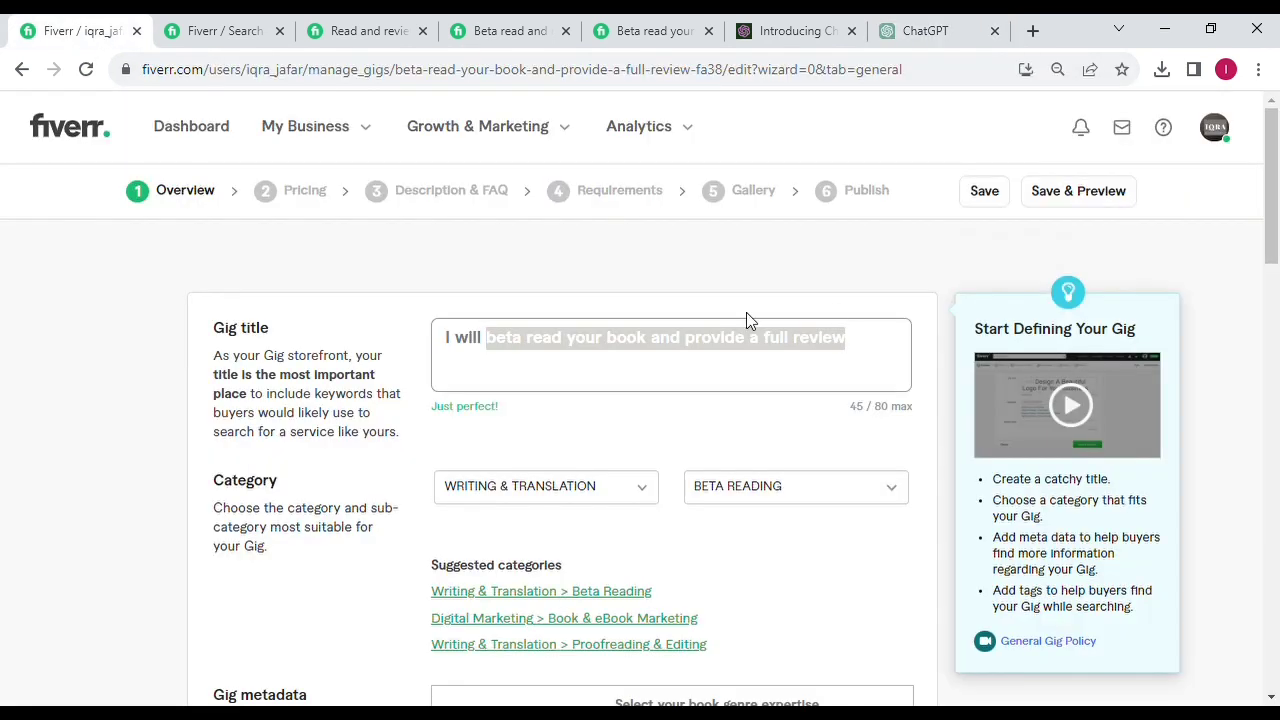
{"action": "left_click", "coordinate": [434, 191]}
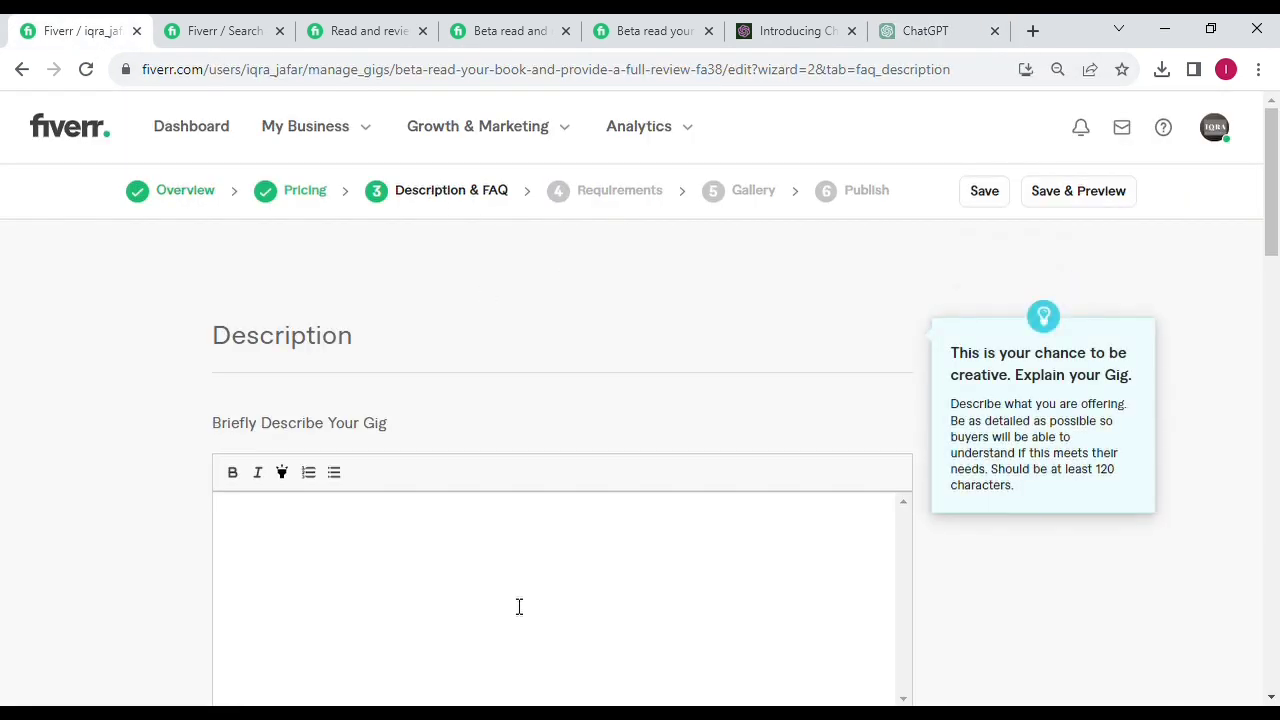
{"action": "key", "text": "ctrl+v"}
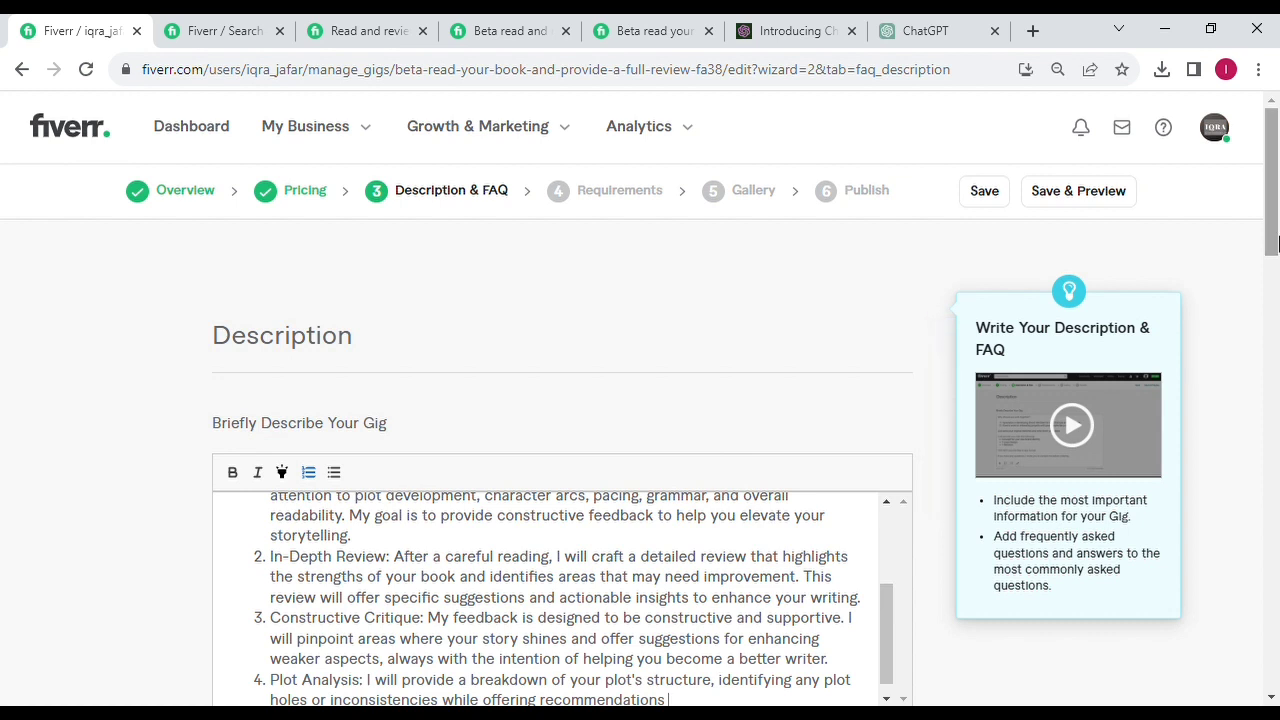
Step: Start a new FAQ entry for the gig with the question "Do you provide a full book review english?"
{"action": "left_click_drag", "start_coordinate": [1273, 216], "coordinate": [1275, 518]}
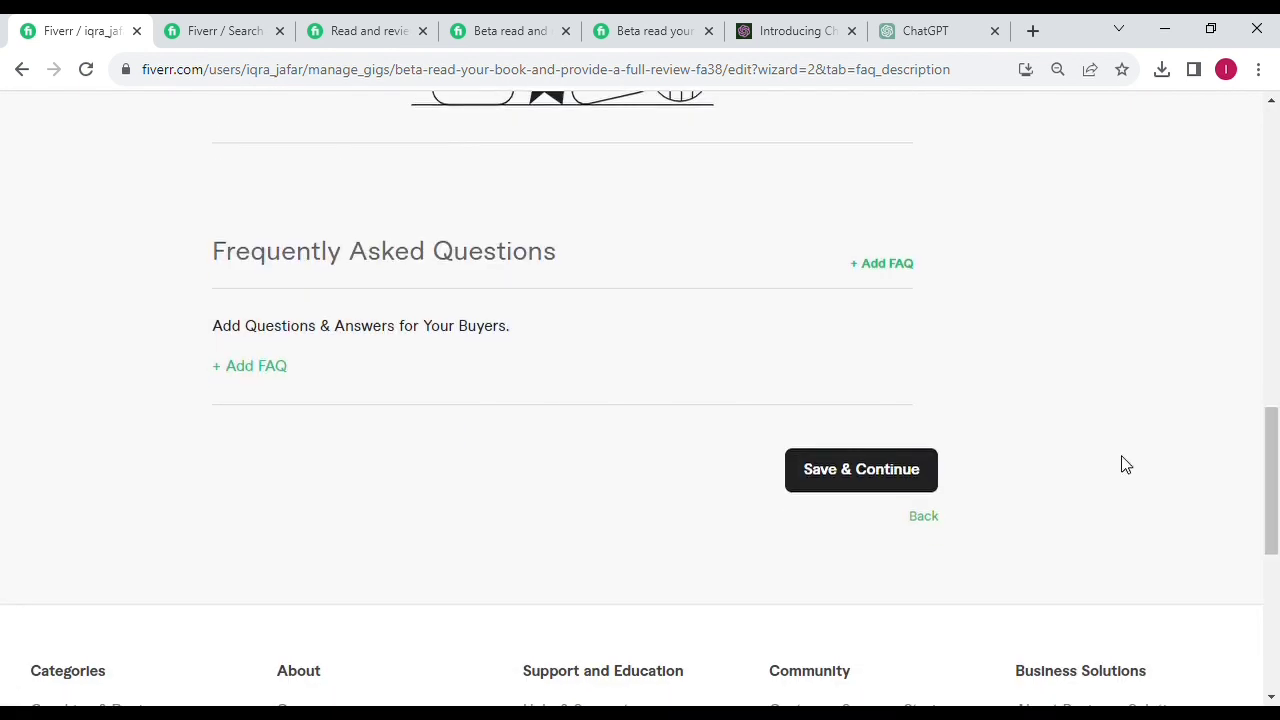
{"action": "left_click", "coordinate": [268, 365]}
{"action": "left_click", "coordinate": [381, 387]}
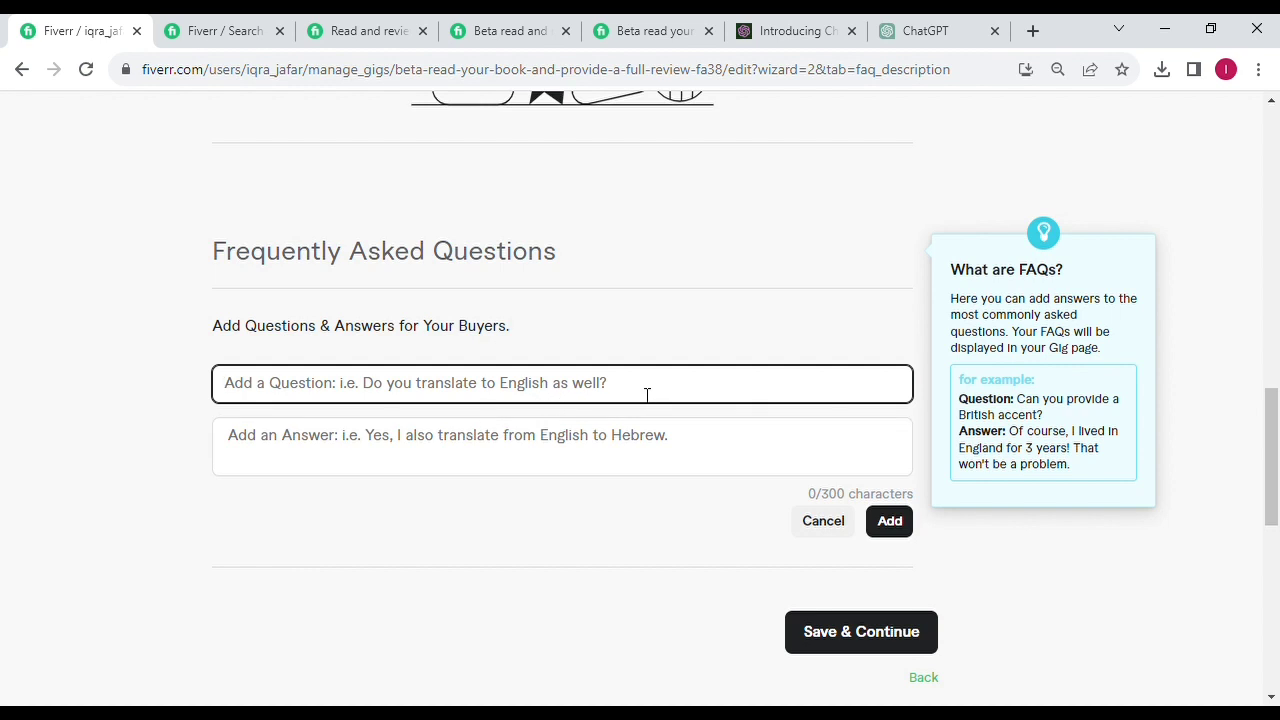
{"action": "type", "text": "D"}
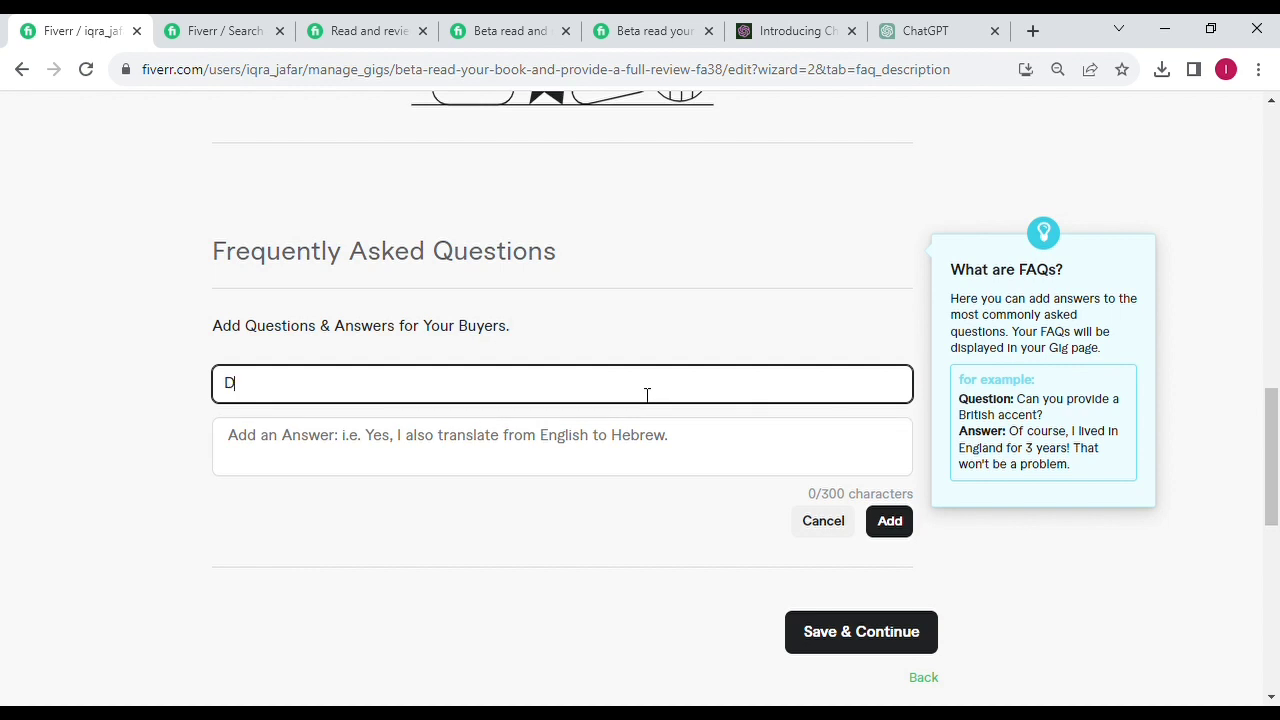
{"action": "type", "text": "o you provide a full book review english"}
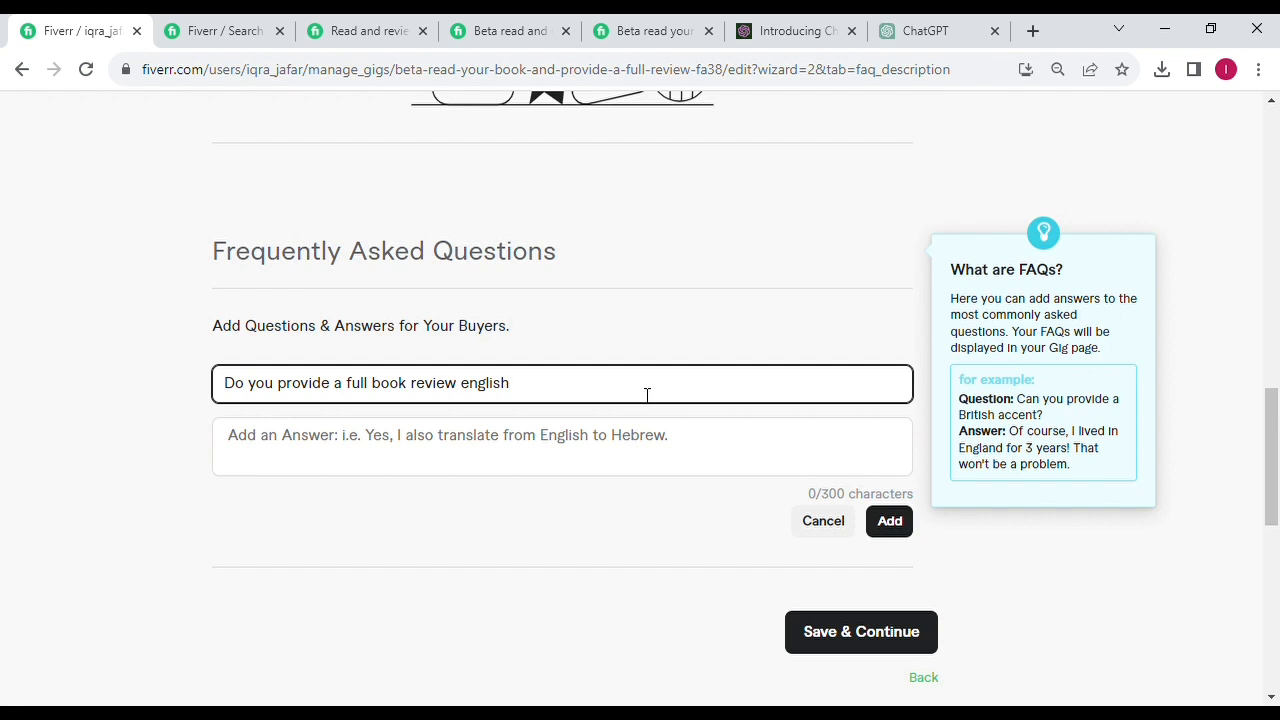
{"action": "type", "text": "?"}
Step: Answer the FAQ question with "yes i can", add the entry, and save the section to continue to the requirements
{"action": "left_click", "coordinate": [522, 456]}
{"action": "left_click", "coordinate": [514, 459]}
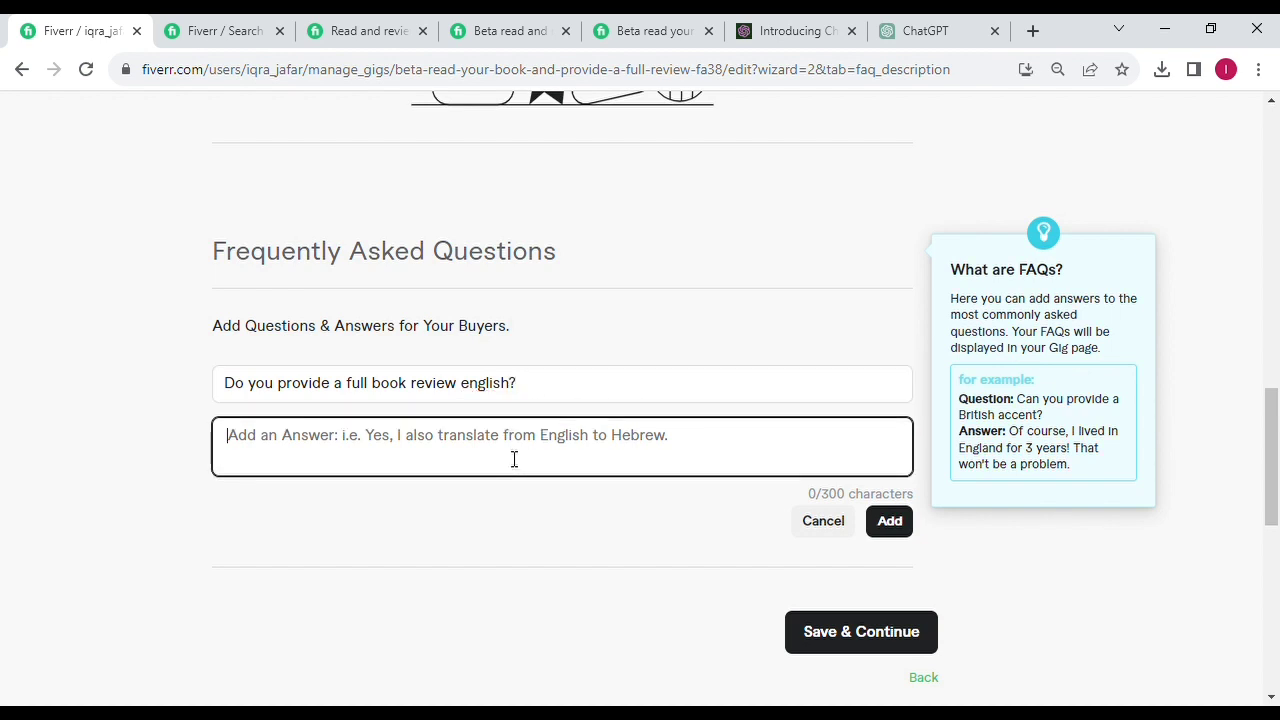
{"action": "type", "text": "/y"}
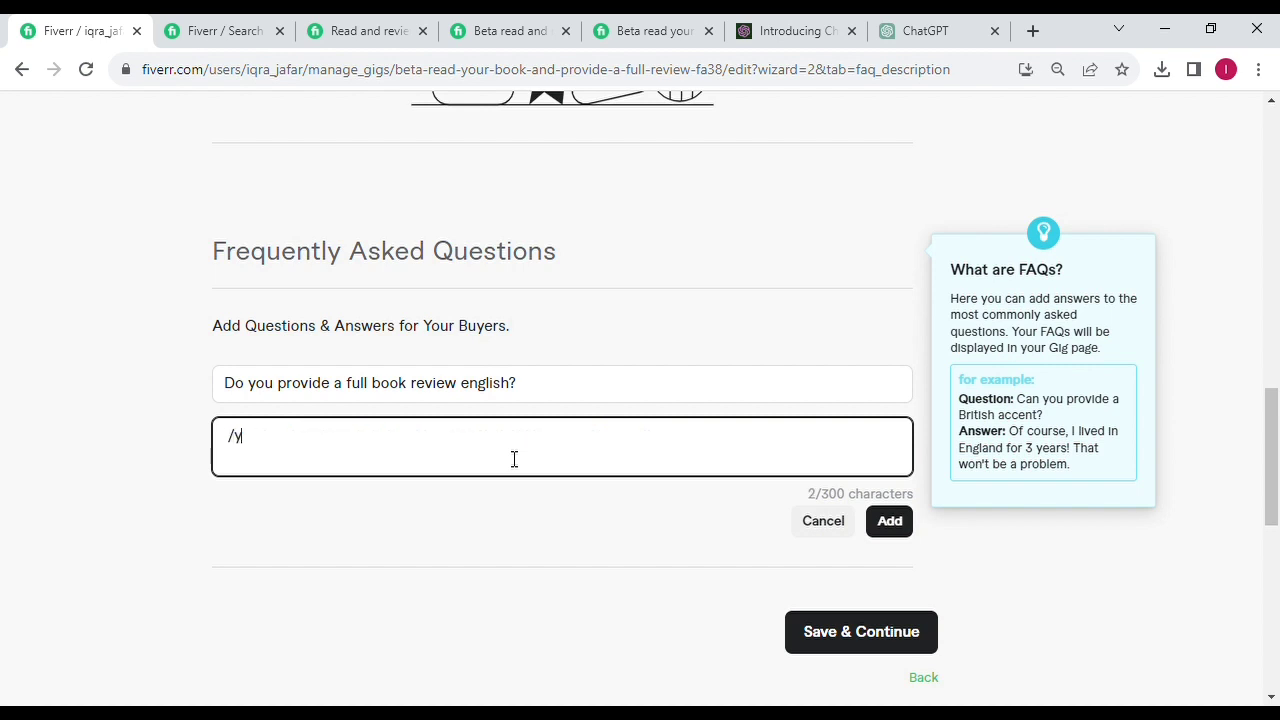
{"action": "type", "text": "es i can"}
{"action": "key", "text": "BackSpace"}
{"action": "left_click", "coordinate": [894, 529]}
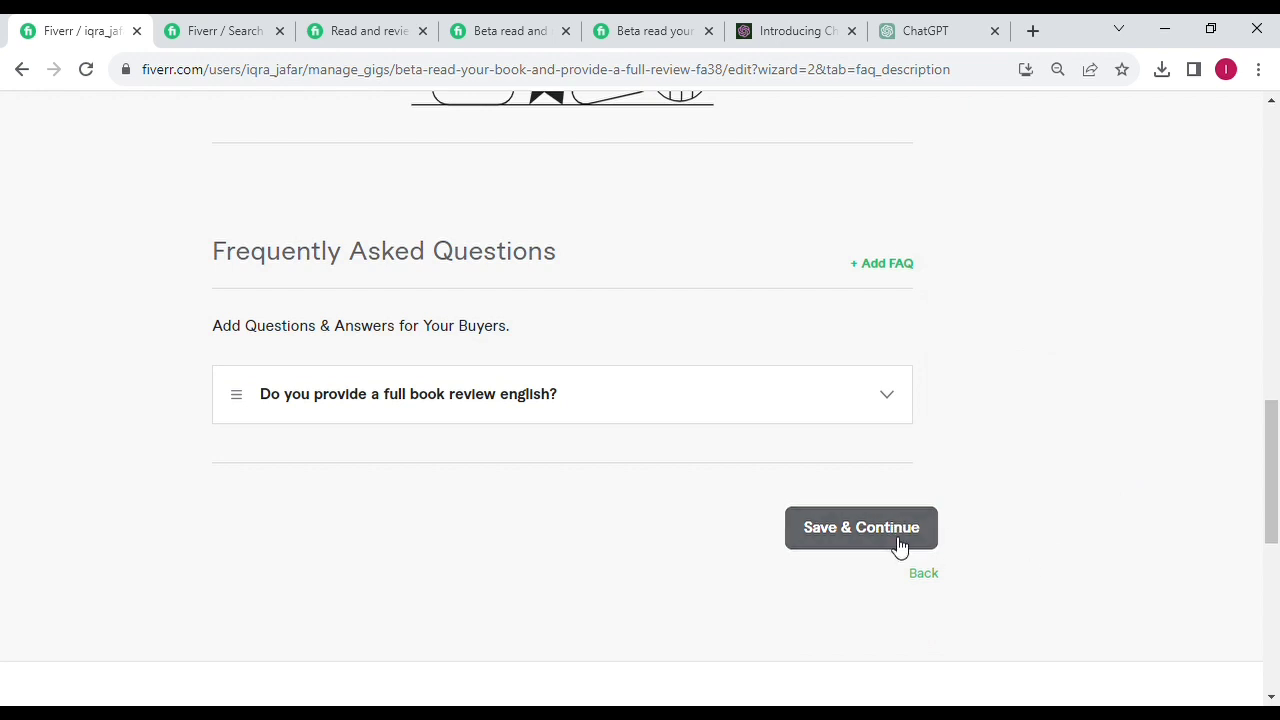
{"action": "left_click", "coordinate": [897, 544]}
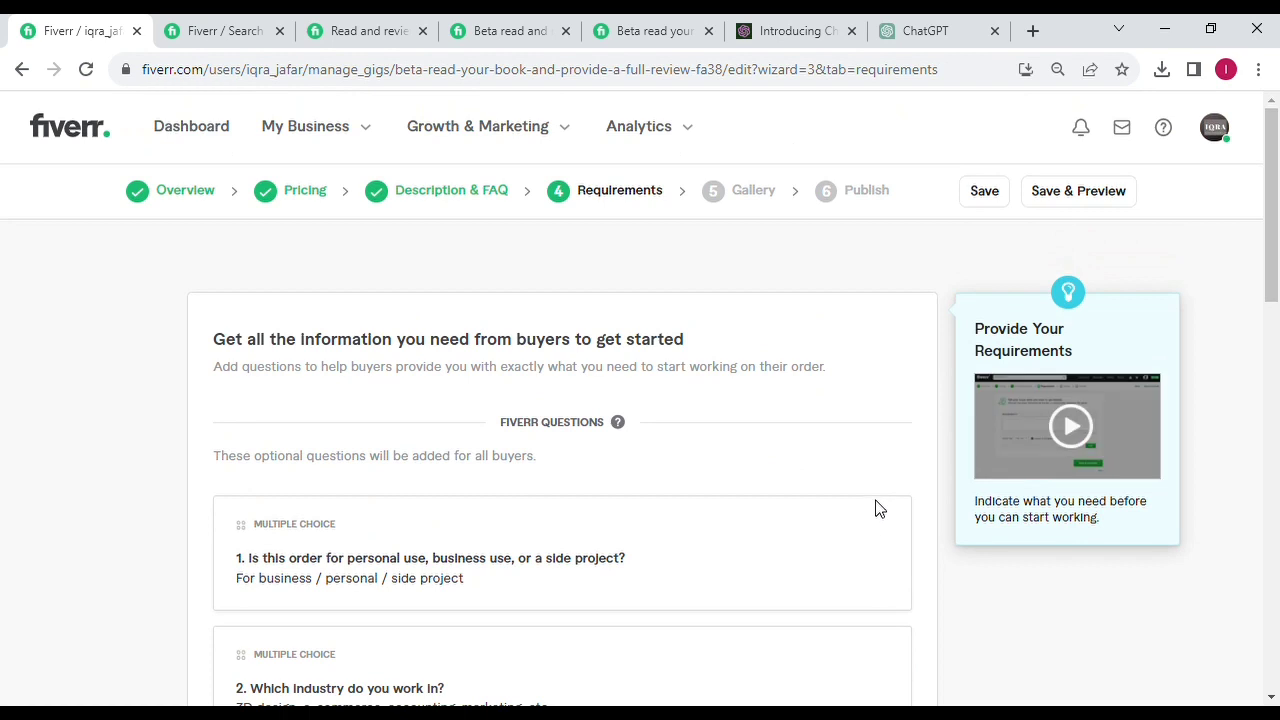
Step: Start a new required buyer question for the gig, worded "Provide full copy of your book"
{"action": "left_click_drag", "start_coordinate": [1272, 204], "coordinate": [1277, 354]}
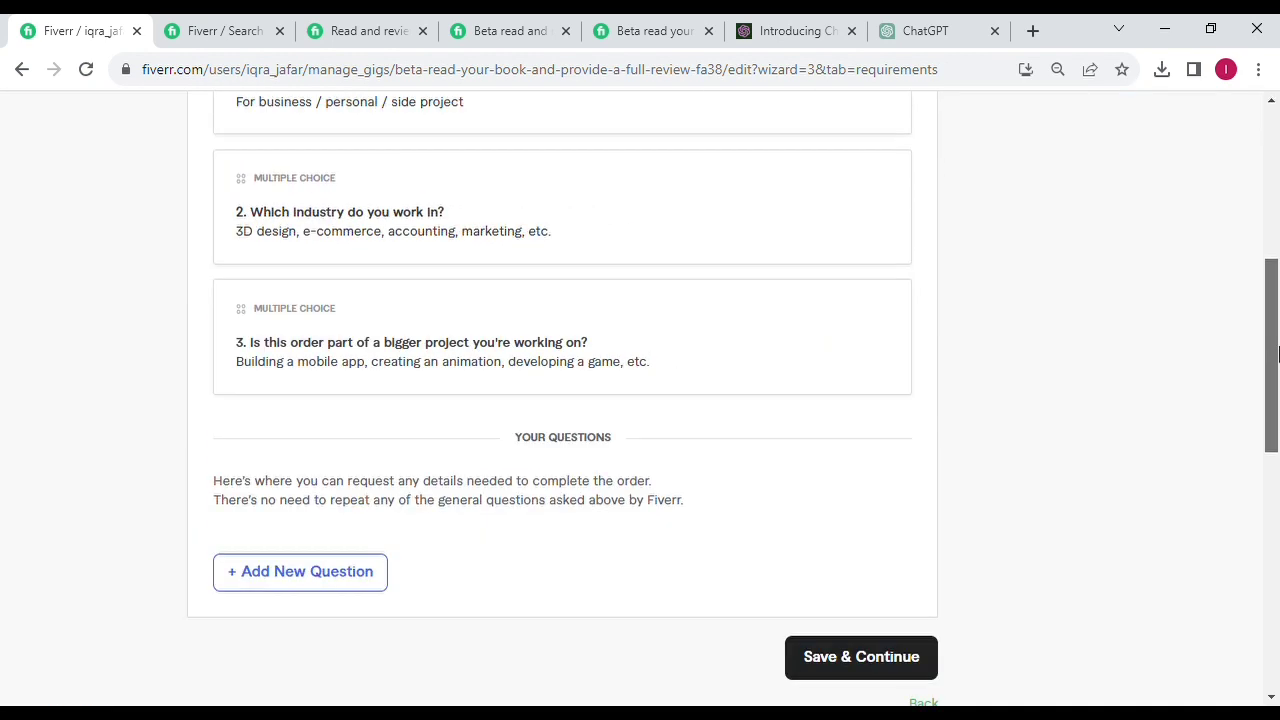
{"action": "left_click", "coordinate": [306, 590]}
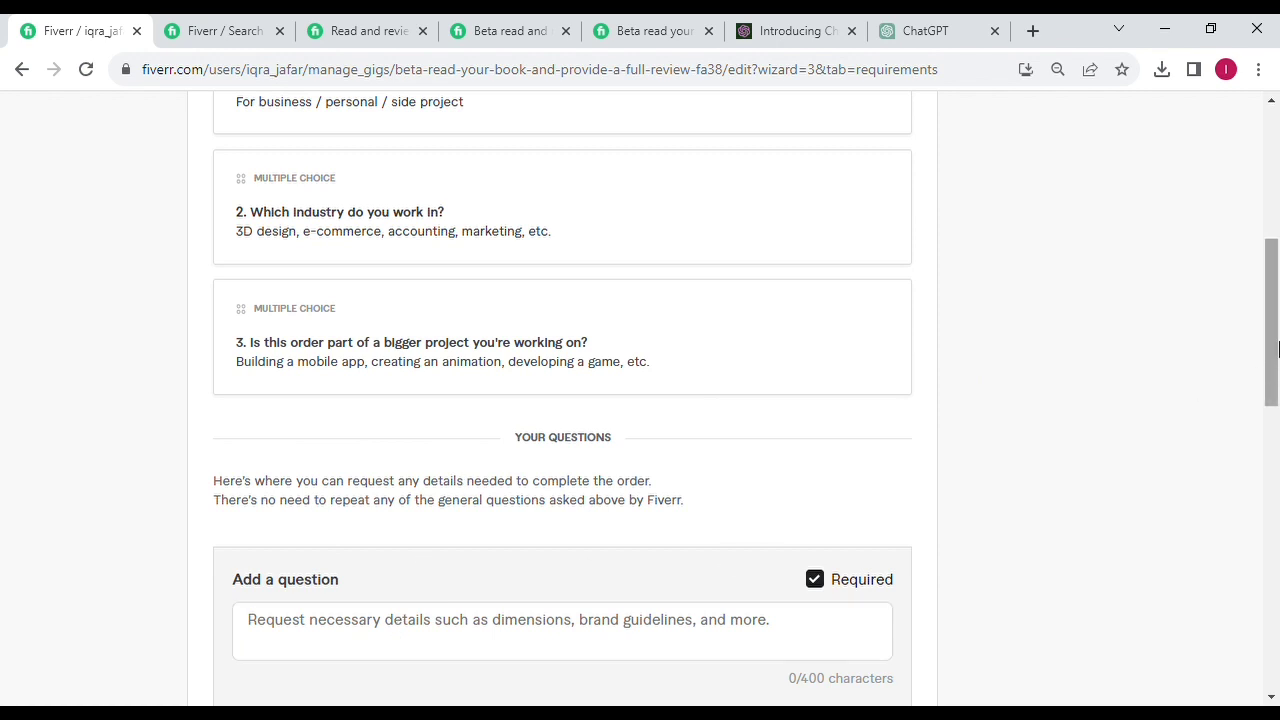
{"action": "left_click_drag", "start_coordinate": [1272, 350], "coordinate": [1213, 395]}
{"action": "left_click", "coordinate": [634, 483]}
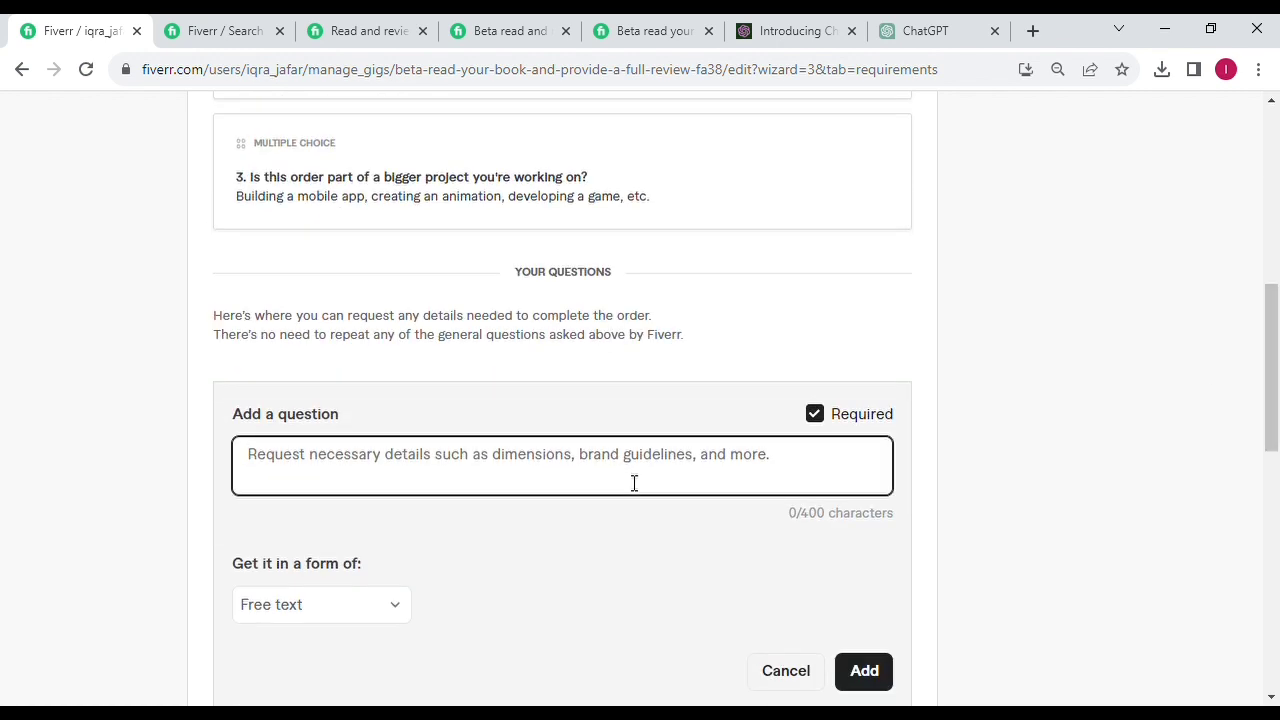
{"action": "type", "text": "Provide"}
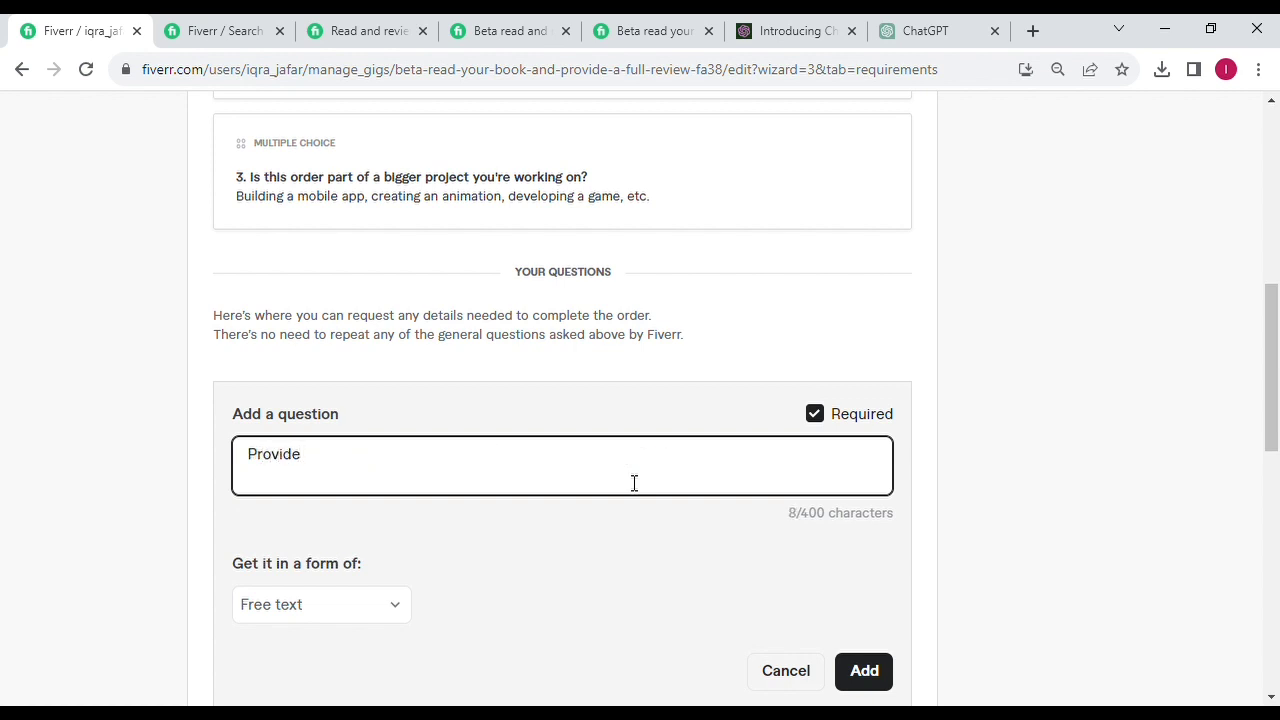
{"action": "type", "text": " full copy"}
{"action": "type", "text": " of your bo"}
{"action": "type", "text": "okk"}
{"action": "key", "text": "BackSpace"}
{"action": "type", "text": "ok"}
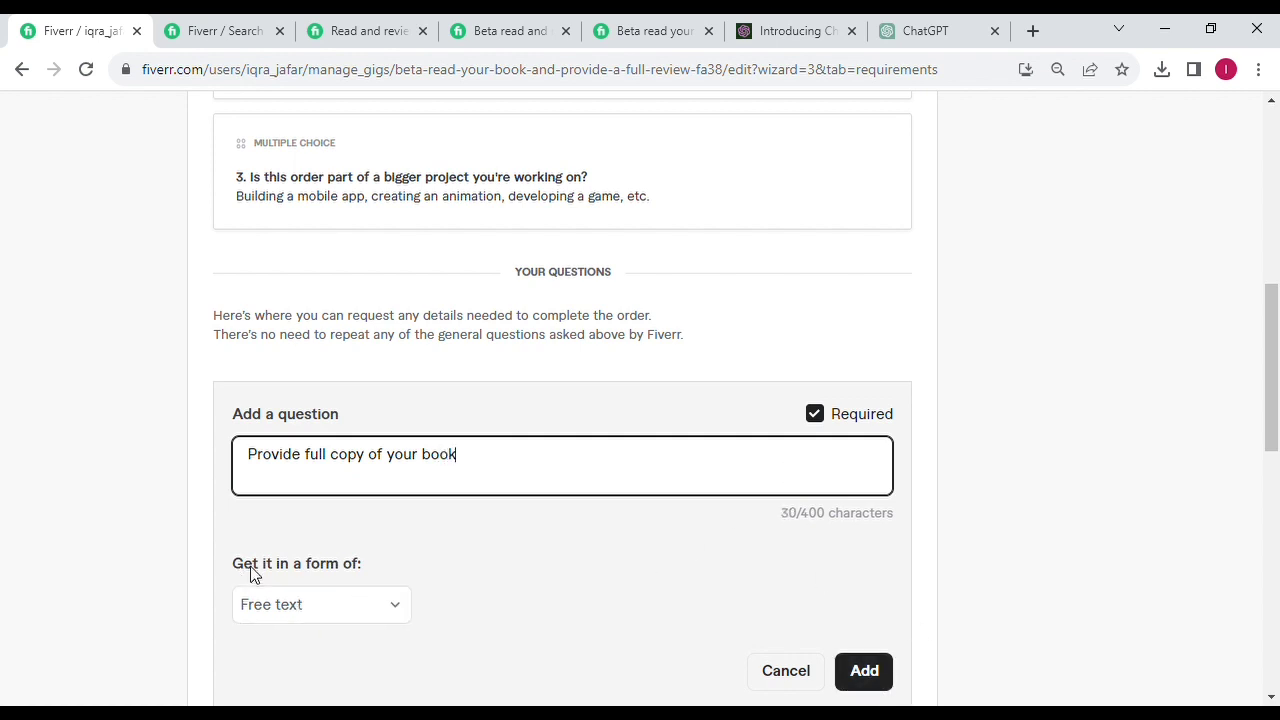
Step: Make the buyer question's answer form Attachment, add the question, and save the requirements to continue to the gallery
{"action": "left_click", "coordinate": [393, 607]}
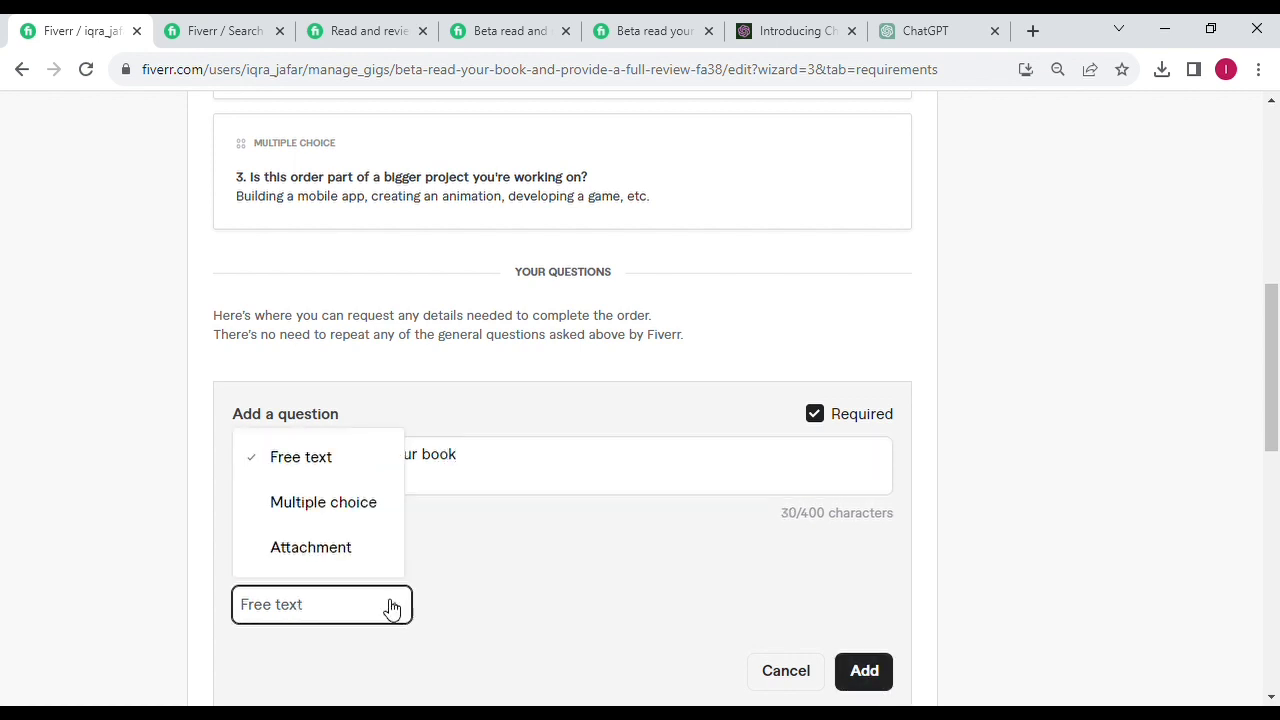
{"action": "left_click", "coordinate": [337, 548]}
{"action": "left_click", "coordinate": [880, 684]}
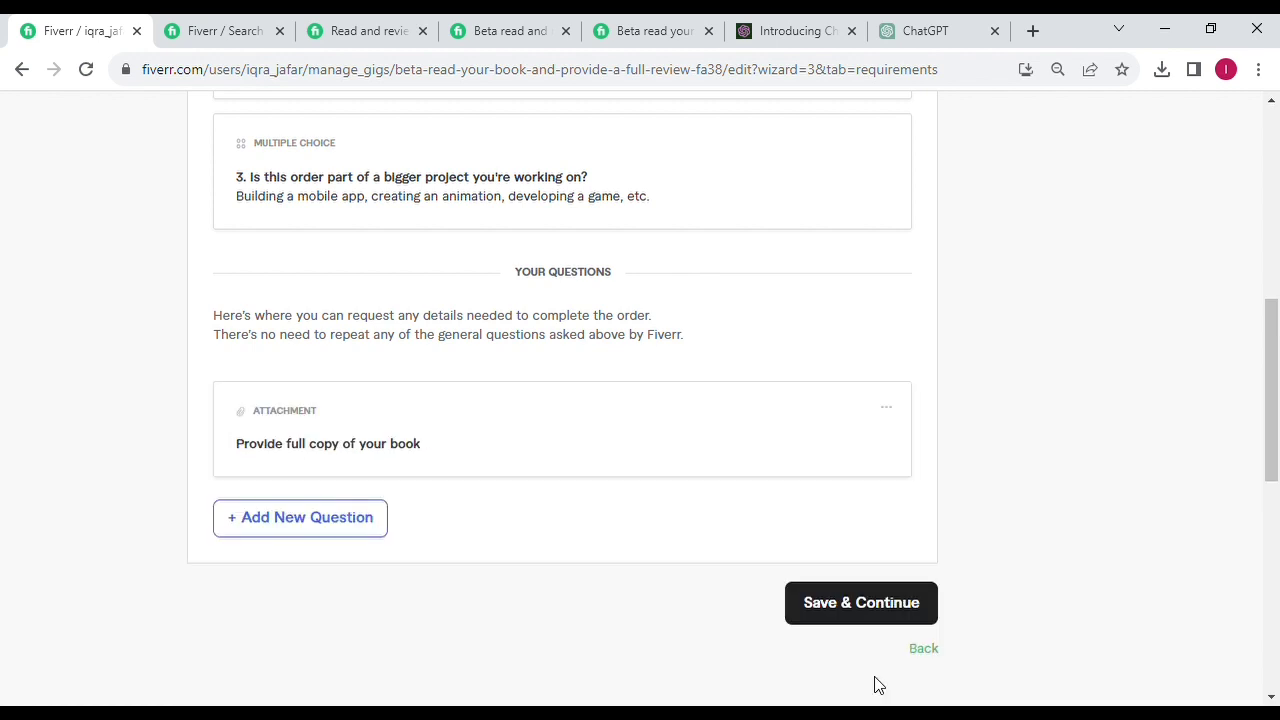
{"action": "left_click", "coordinate": [858, 605]}
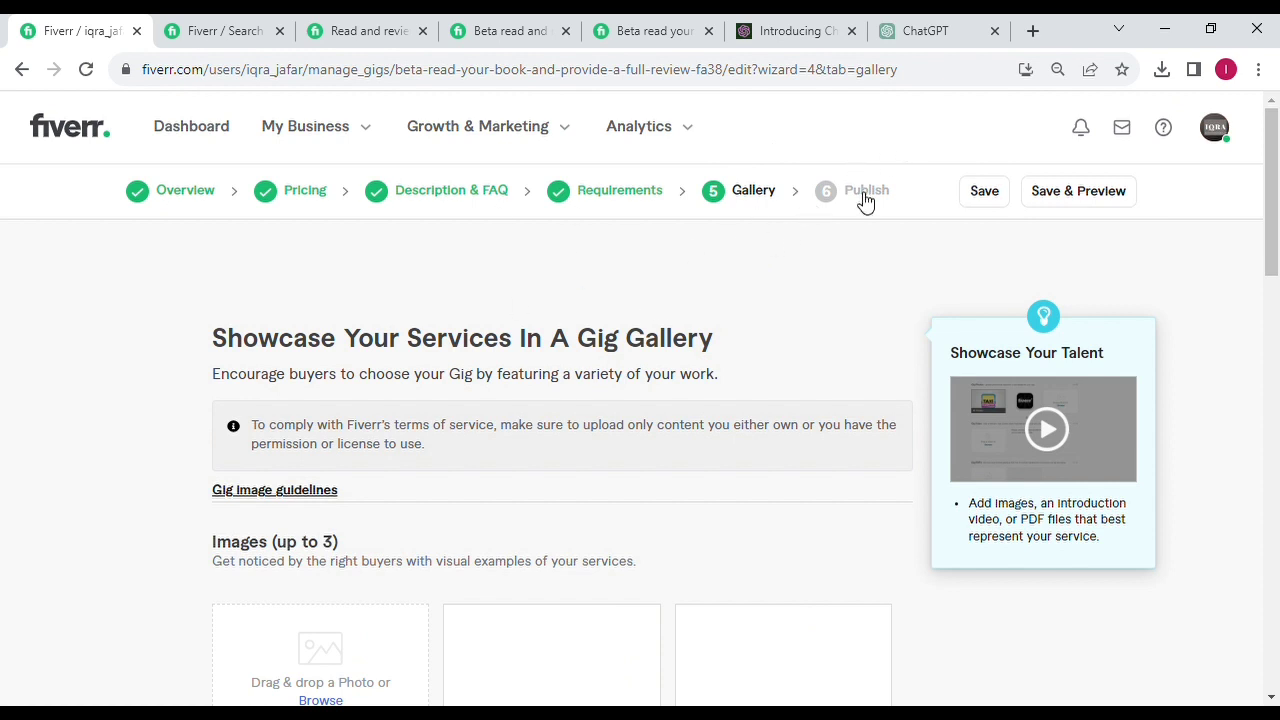
Step: Examine competing gigs' cover images in the "book reading" search results and check how many services are available
{"action": "left_click", "coordinate": [366, 30]}
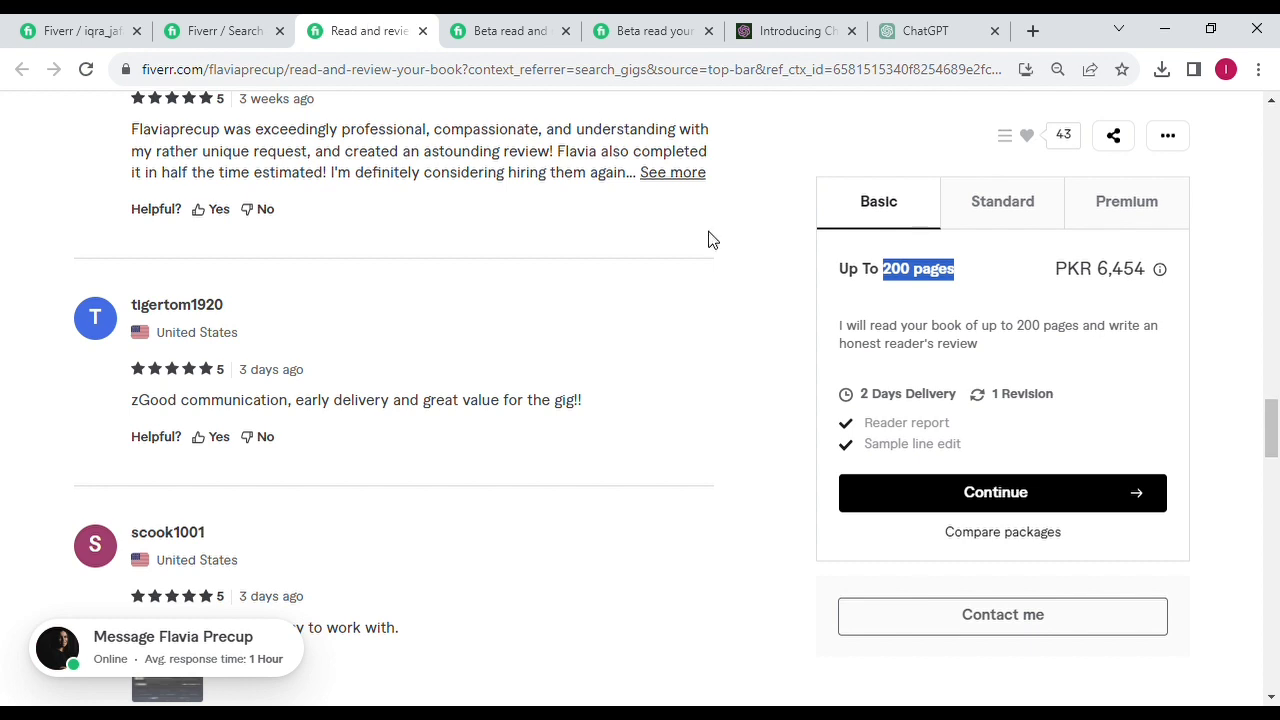
{"action": "left_click", "coordinate": [210, 31]}
{"action": "left_click_drag", "start_coordinate": [1272, 140], "coordinate": [1275, 158]}
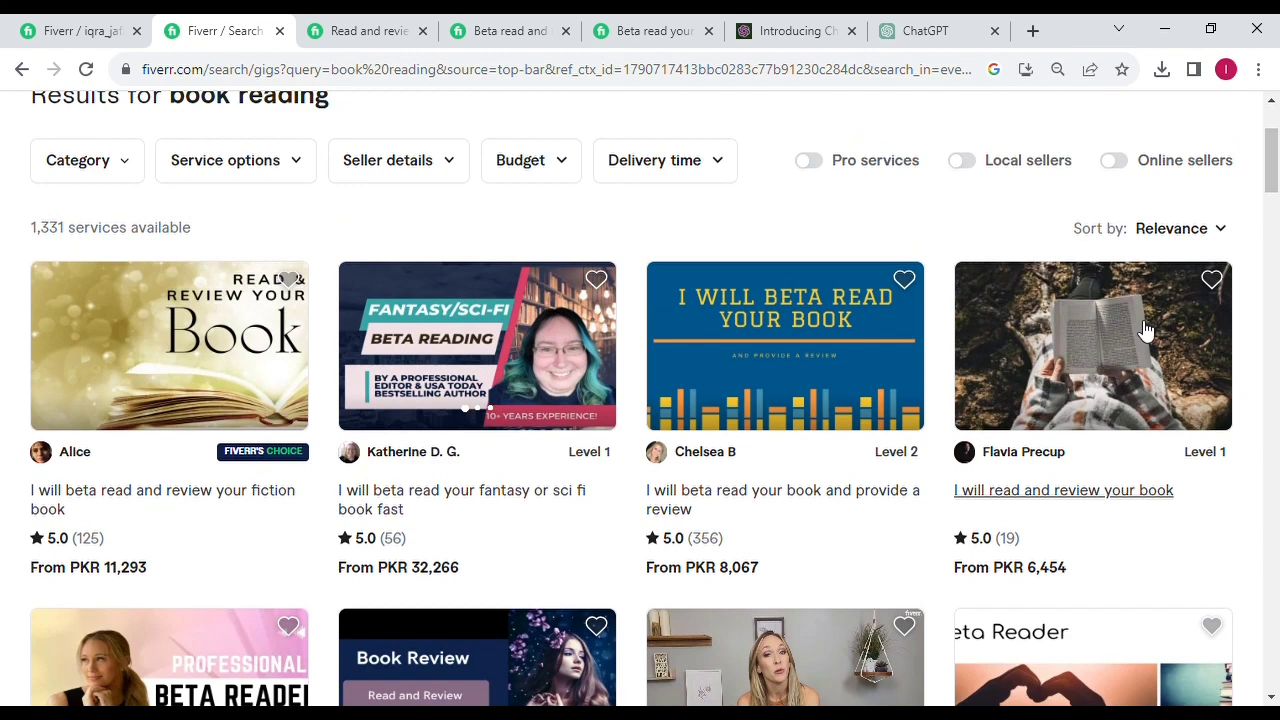
{"action": "left_click_drag", "start_coordinate": [1272, 150], "coordinate": [1275, 303]}
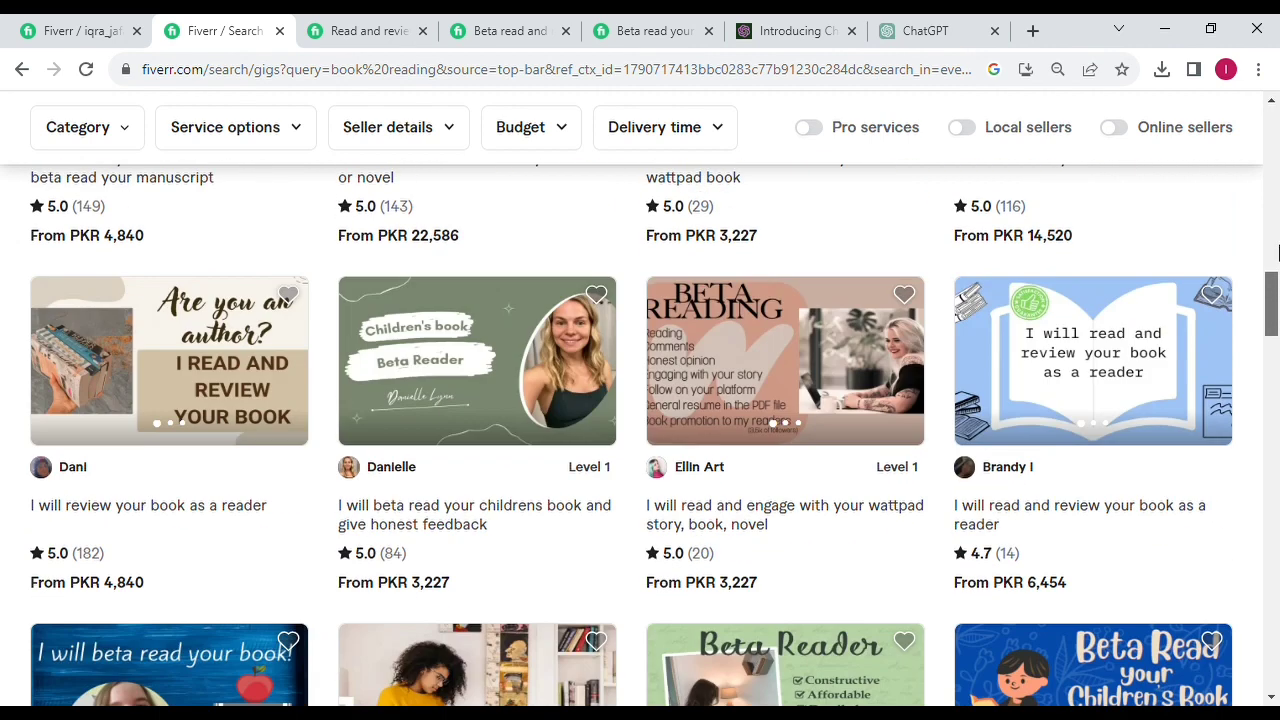
{"action": "left_click_drag", "start_coordinate": [1275, 305], "coordinate": [1275, 225]}
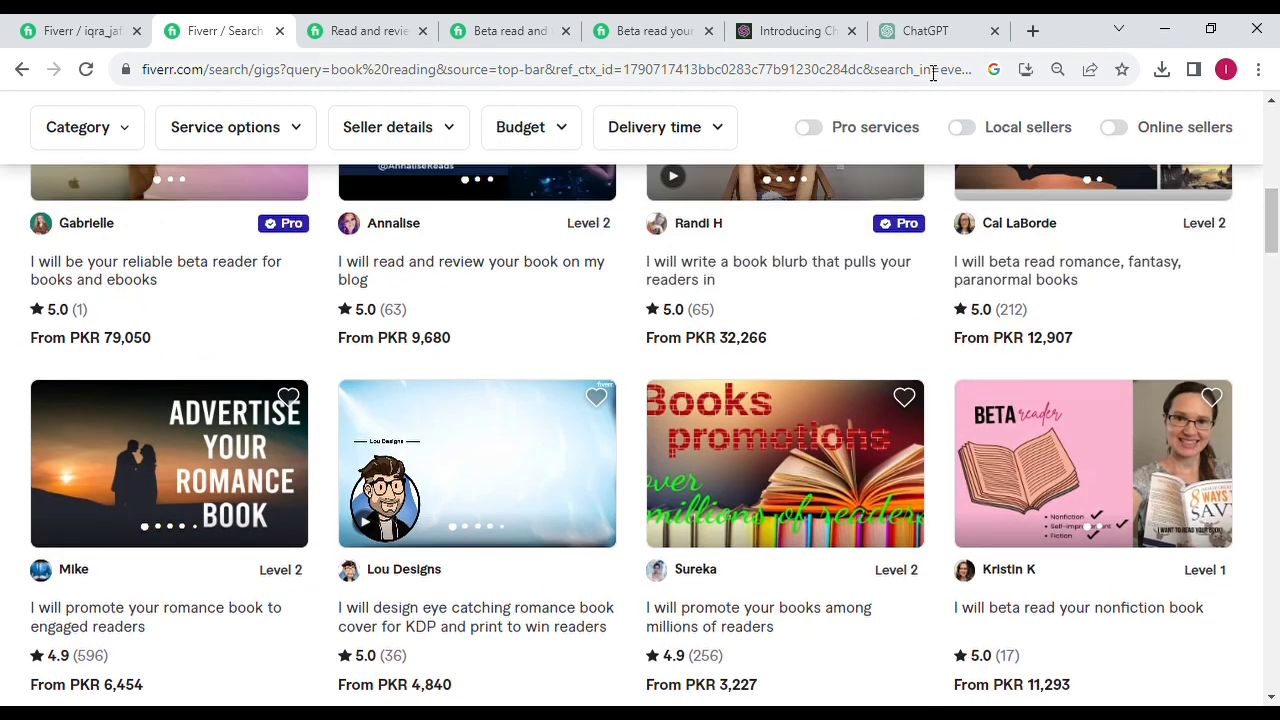
{"action": "left_click", "coordinate": [94, 20]}
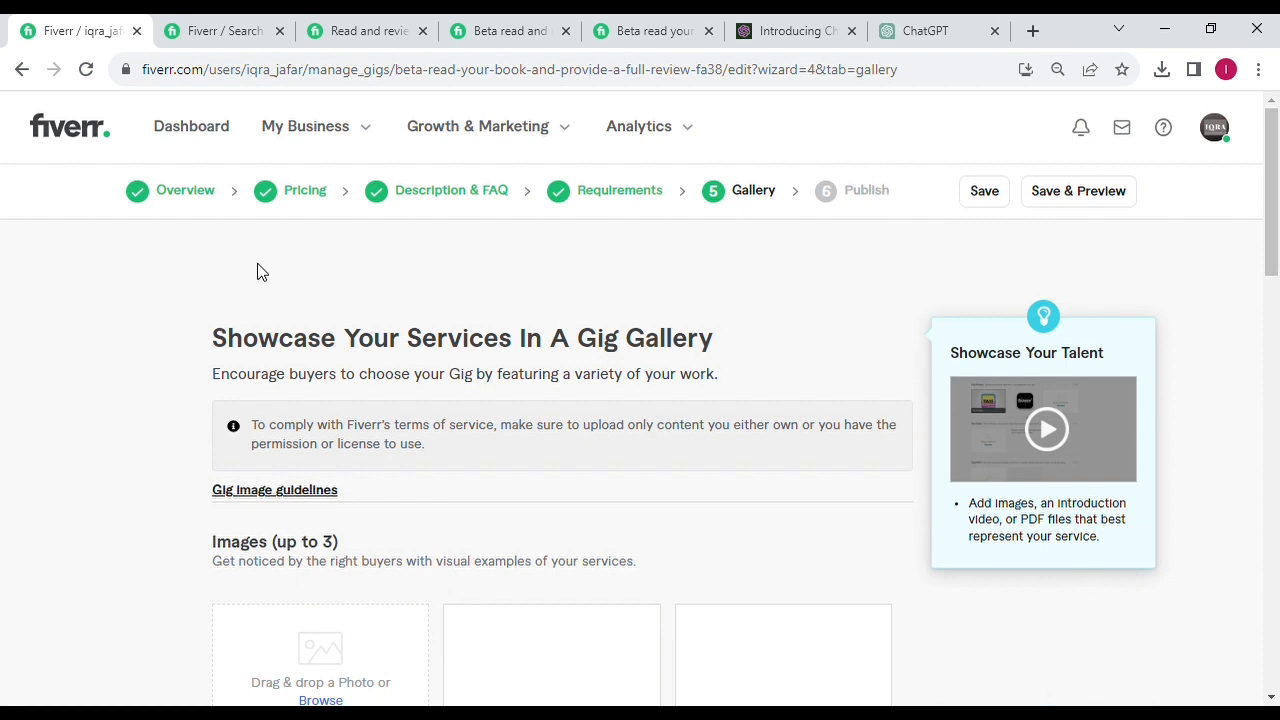
{"action": "left_click", "coordinate": [218, 24]}
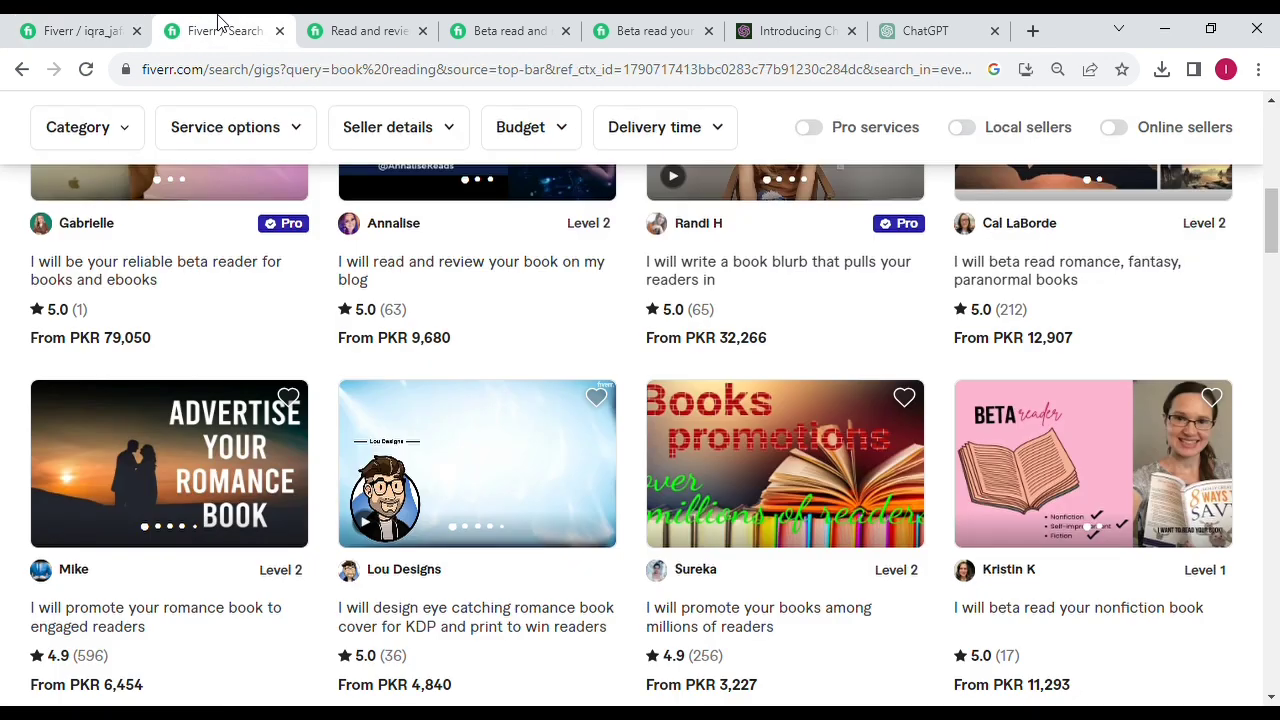
{"action": "left_click_drag", "start_coordinate": [1271, 245], "coordinate": [1272, 160]}
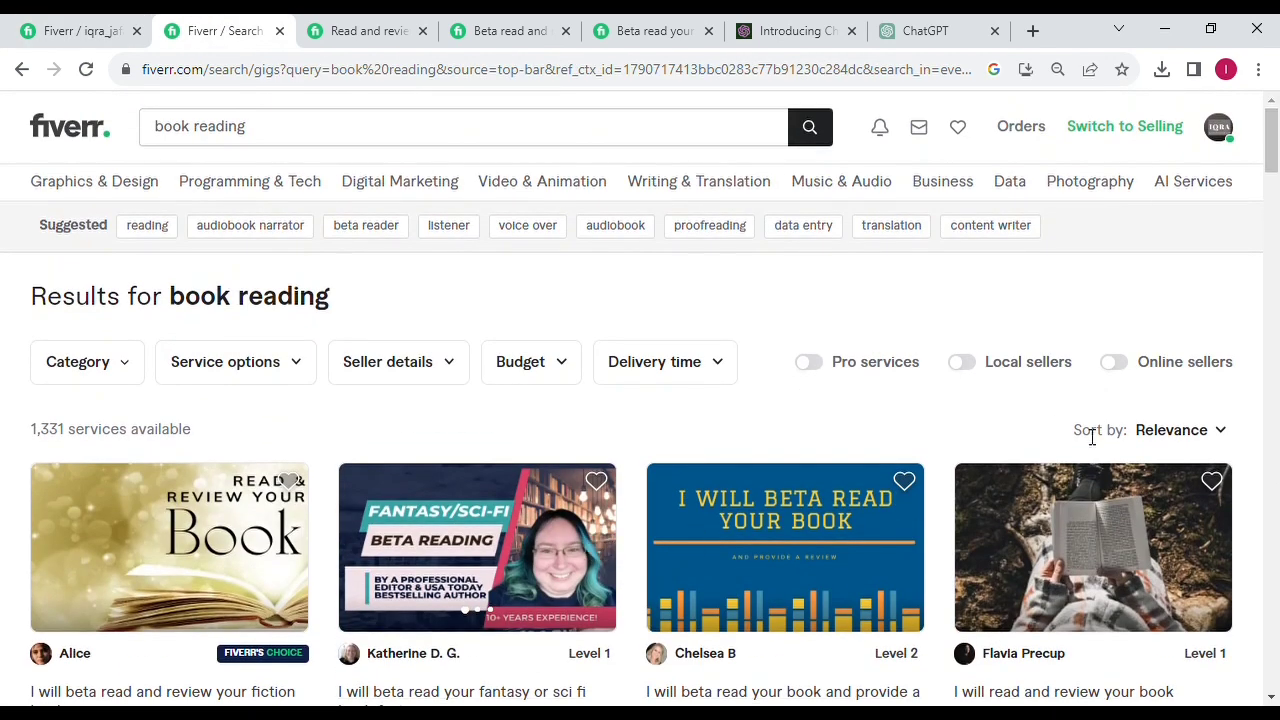
{"action": "left_click_drag", "start_coordinate": [335, 300], "coordinate": [187, 290]}
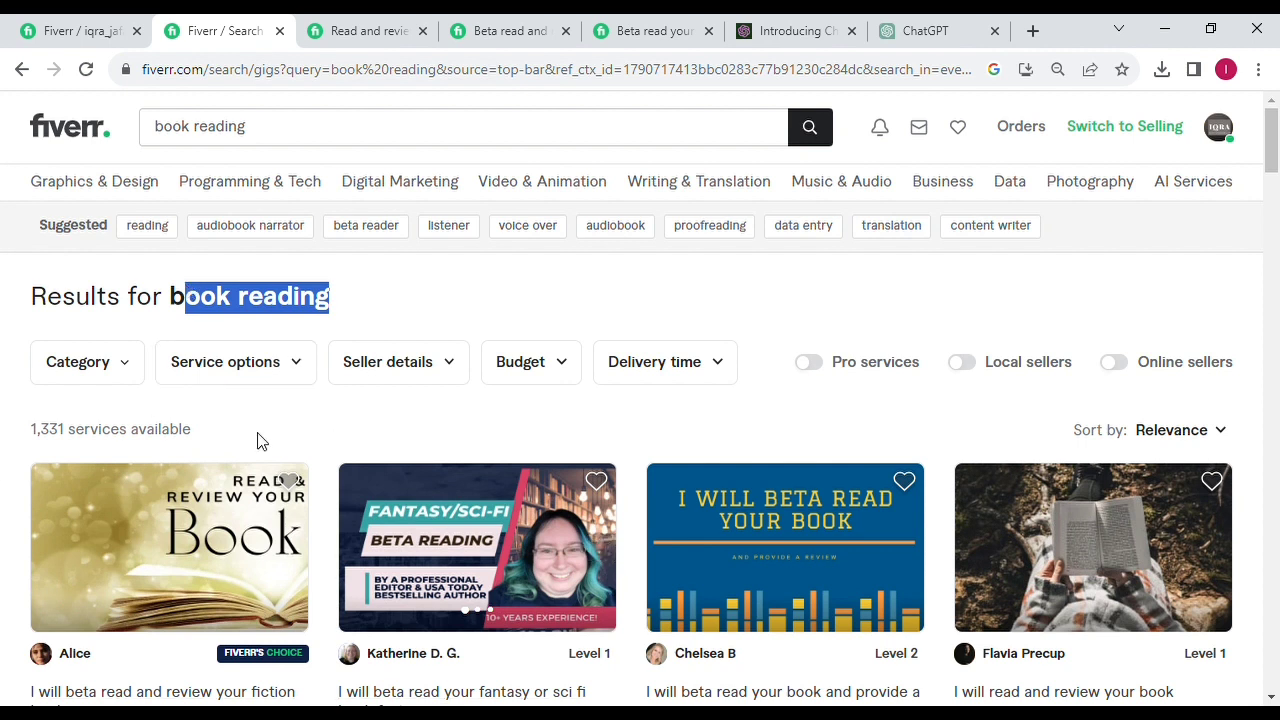
{"action": "left_click_drag", "start_coordinate": [20, 440], "coordinate": [203, 446]}
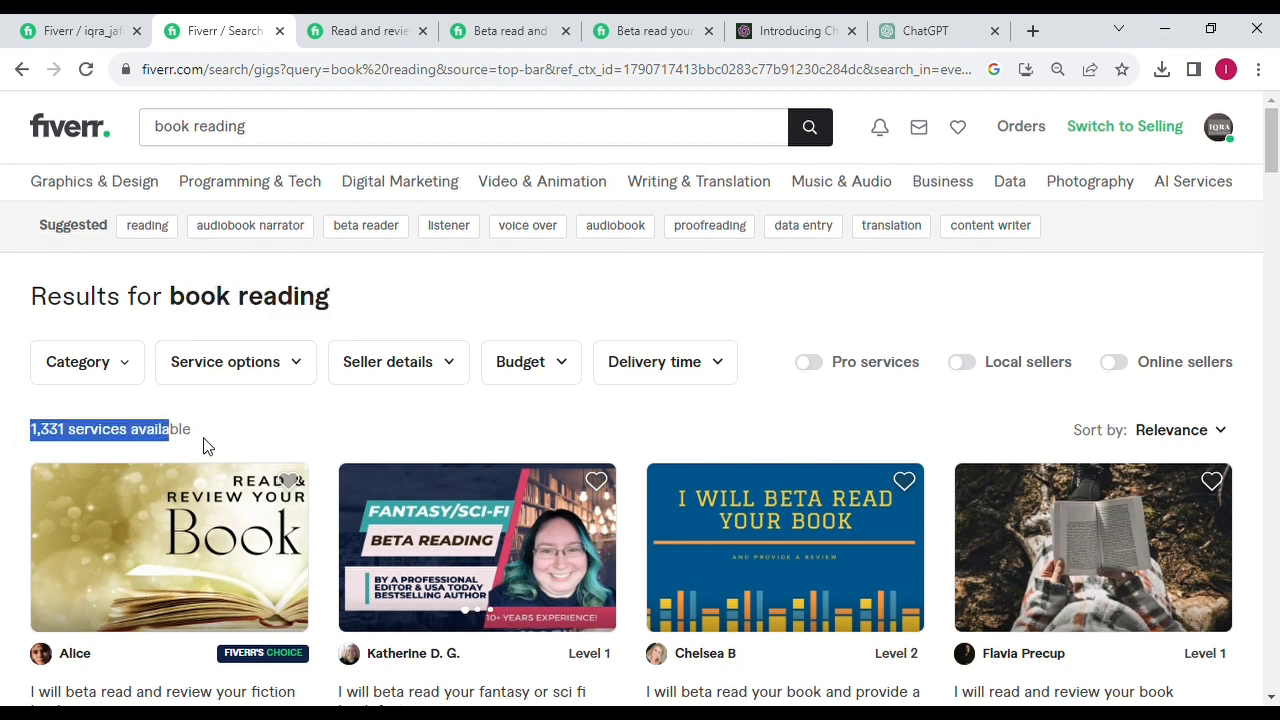
{"action": "left_click", "coordinate": [278, 432]}
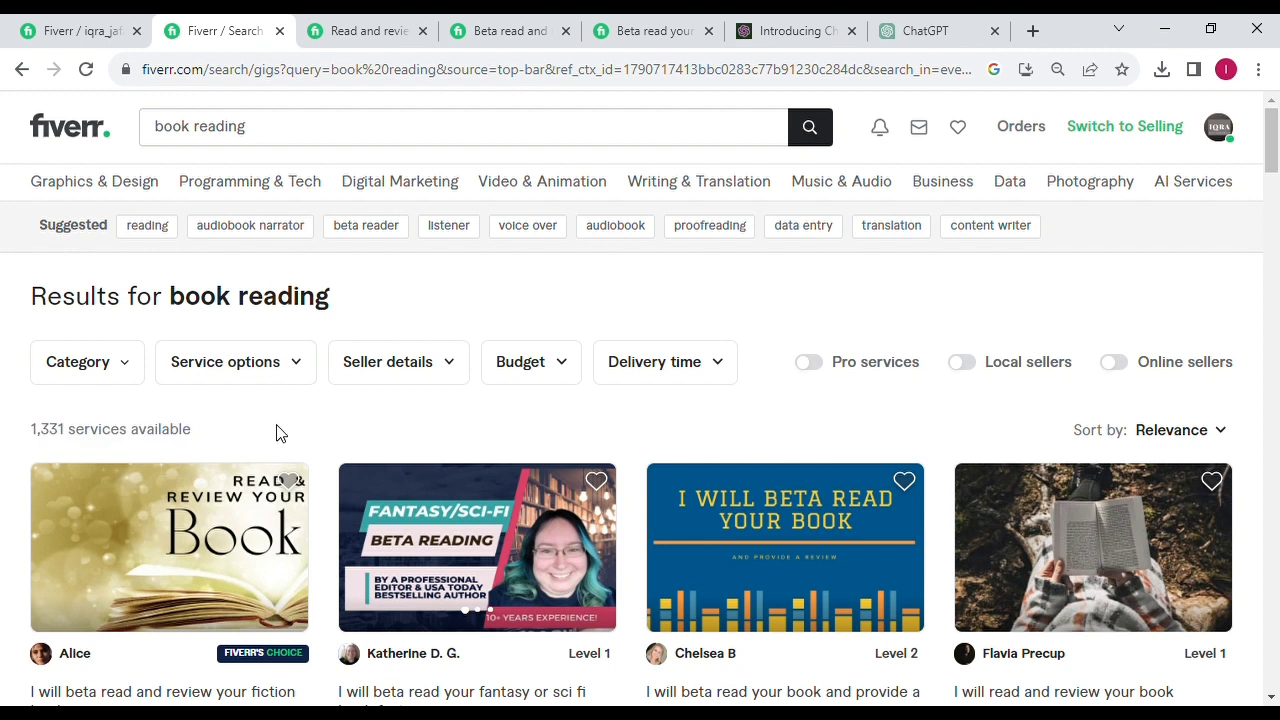